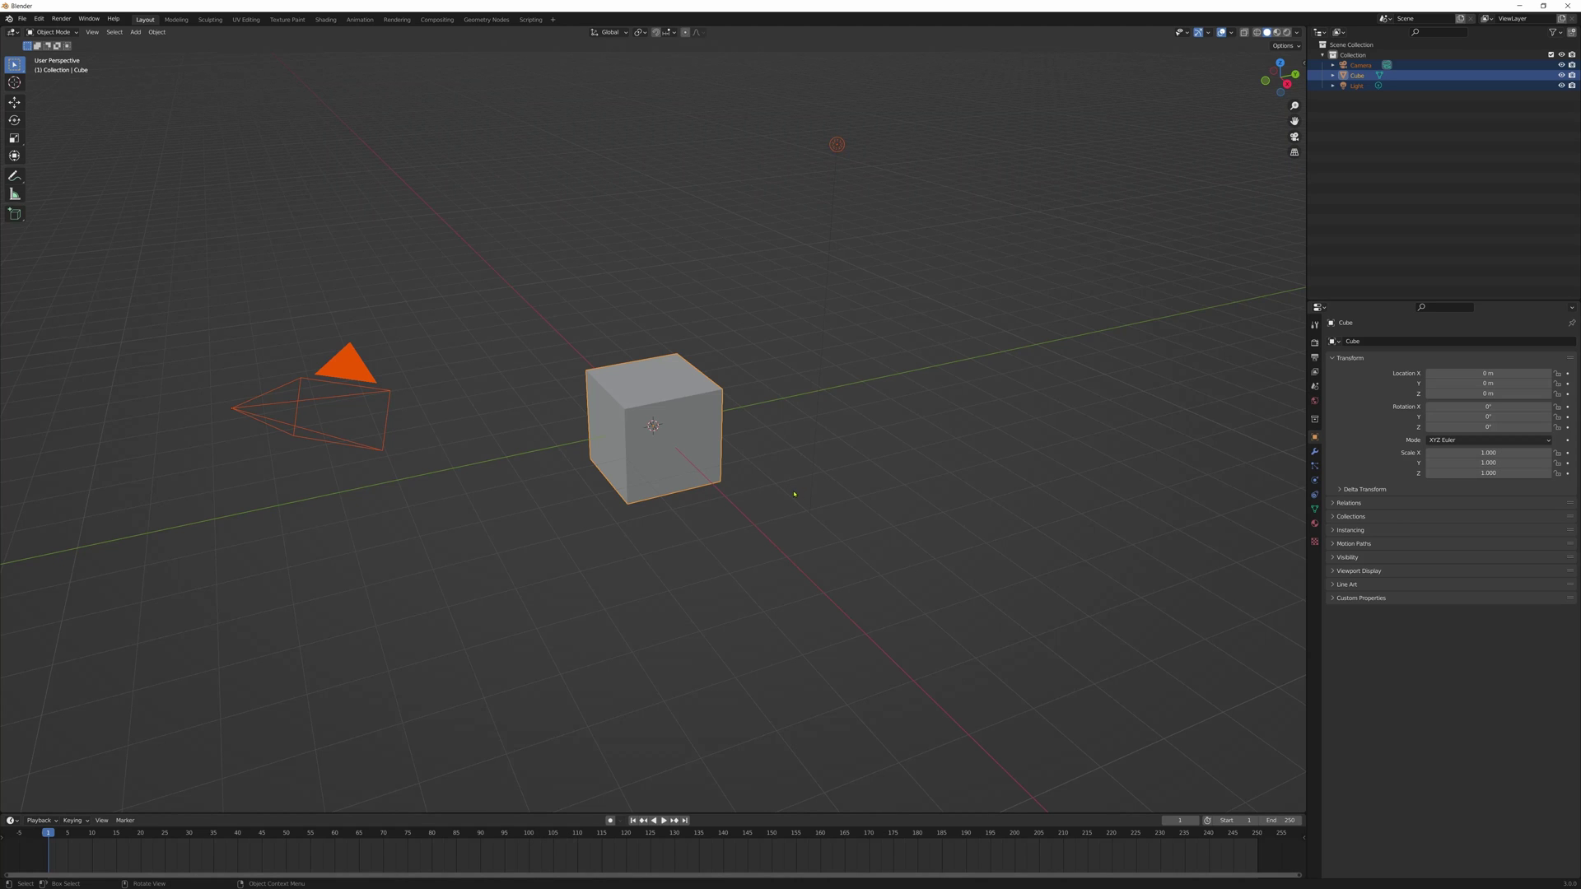
- Delete the default camera, cube and light from the scene
scroll(754, 552, "down", 6)
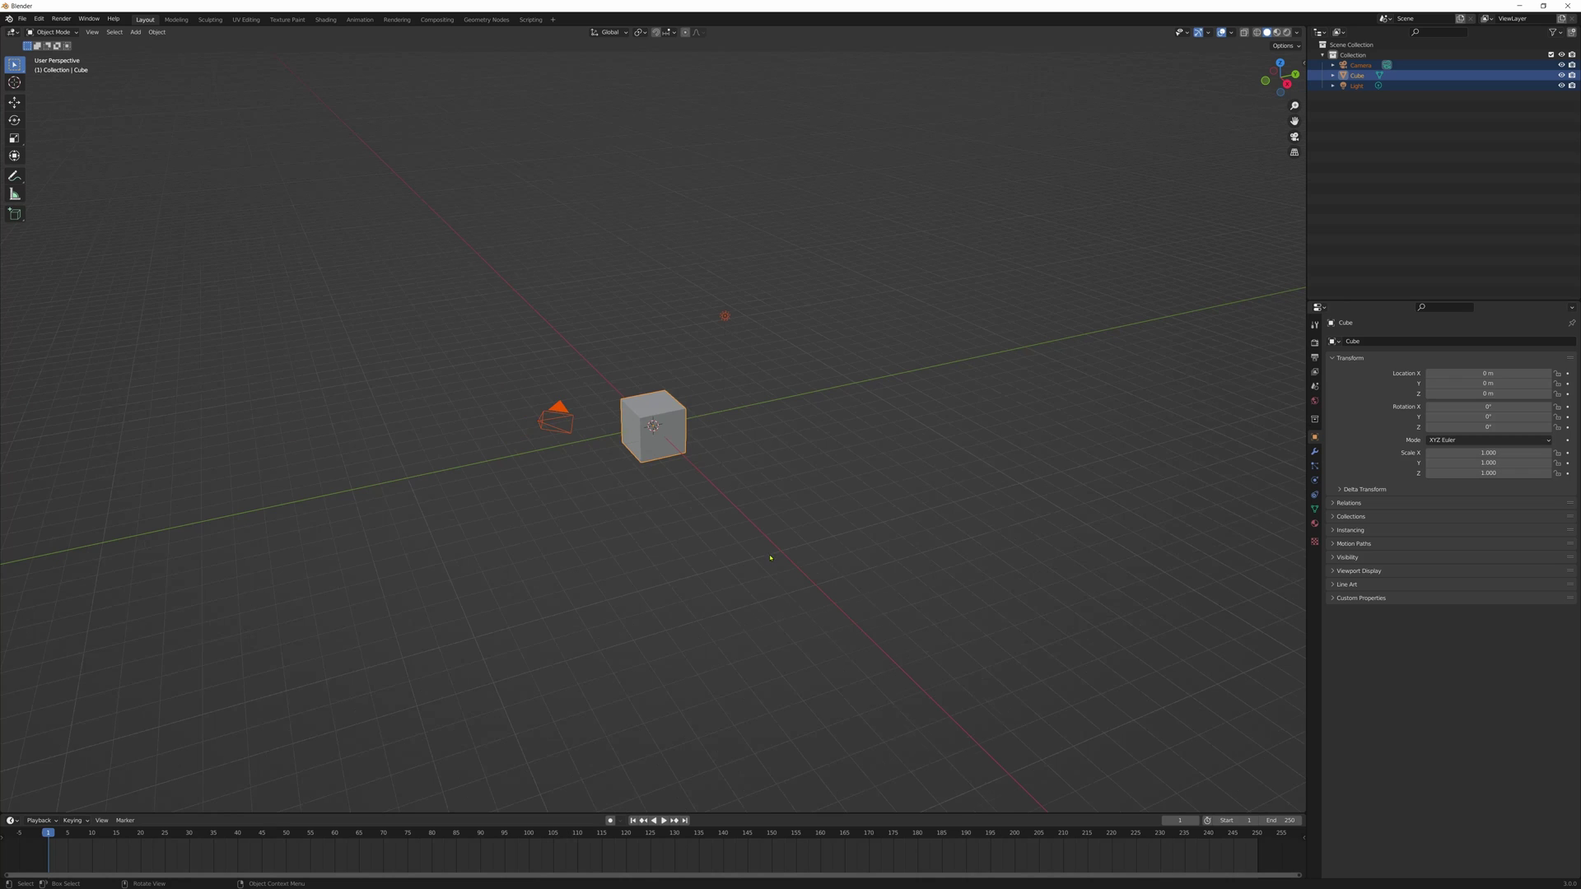
scroll(770, 558, "up", 7)
scroll(770, 564, "down", 4)
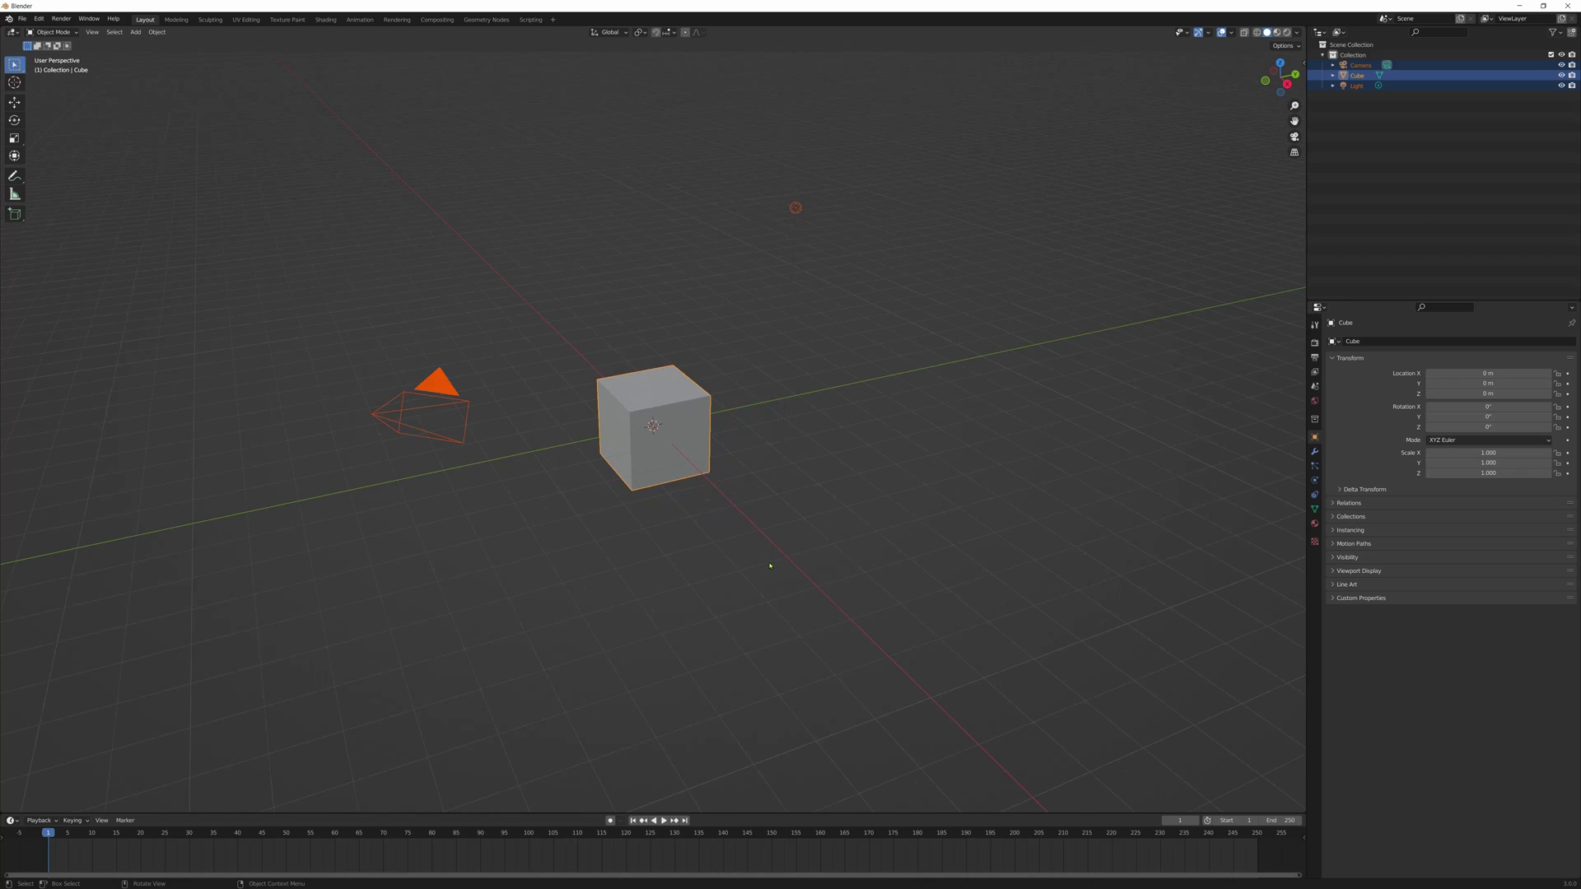
scroll(770, 566, "down", 1)
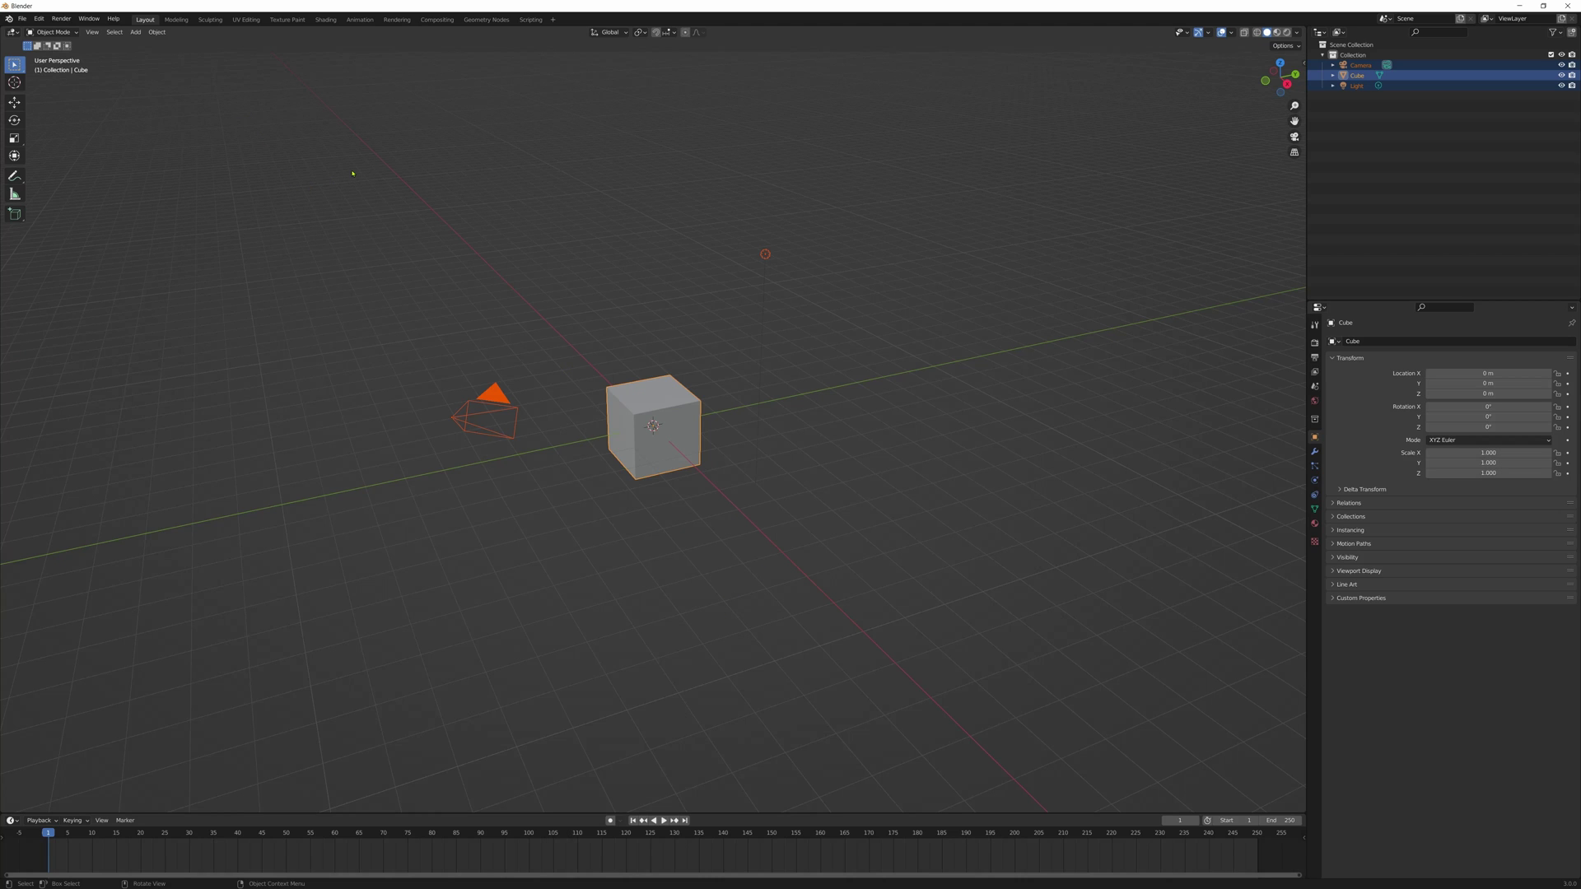
left_click_drag(225, 138, 1137, 686)
key("Delete")
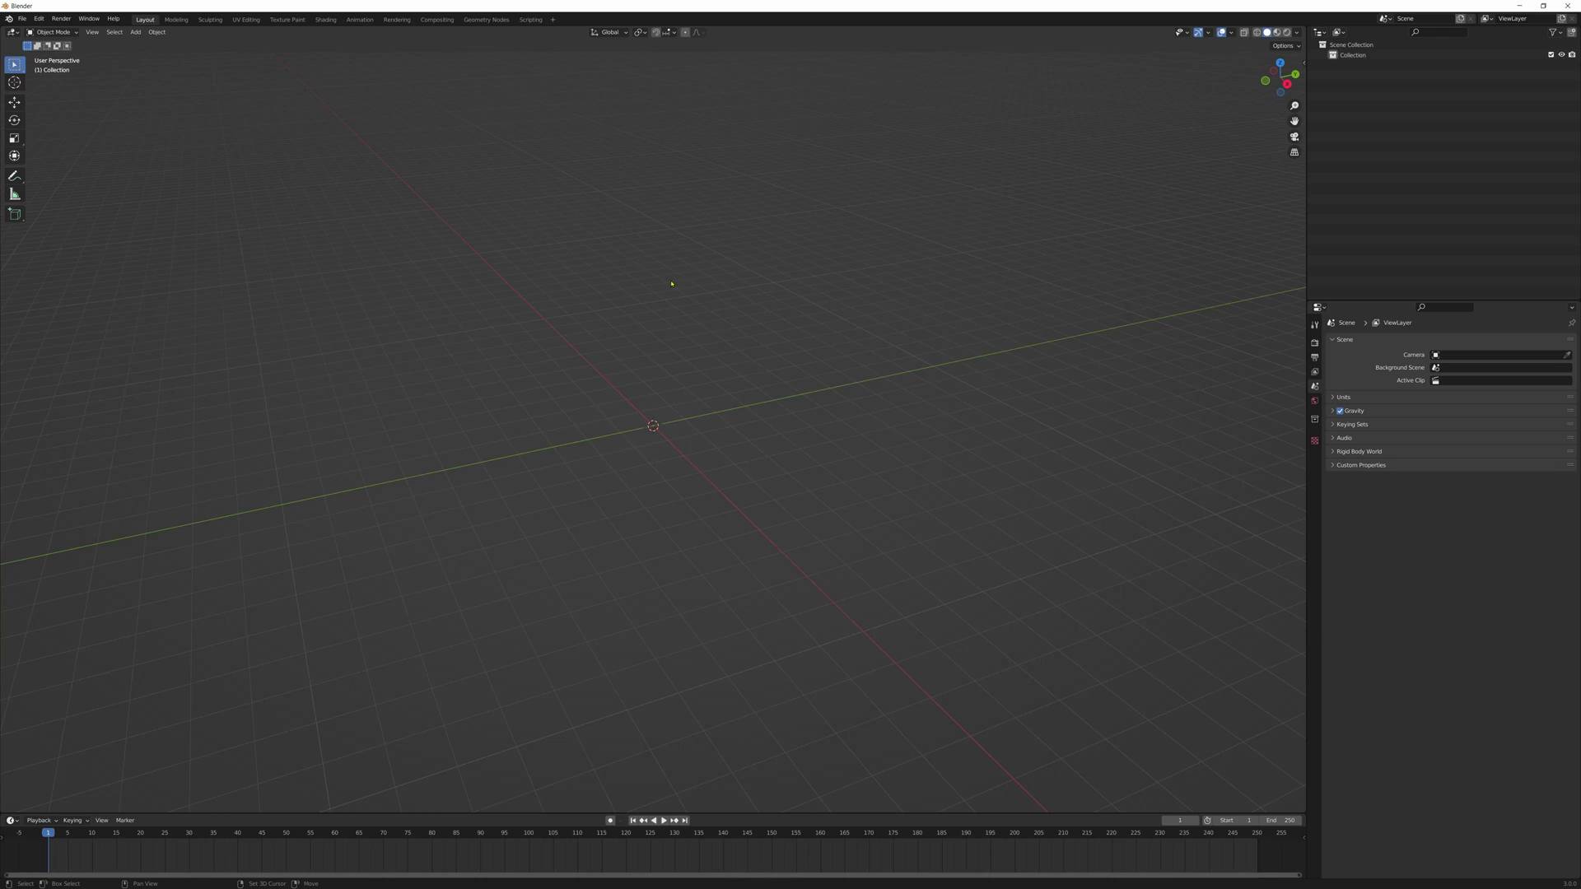
- Add a mesh cube to the empty scene
key("shift+a")
mouse_move(672, 283)
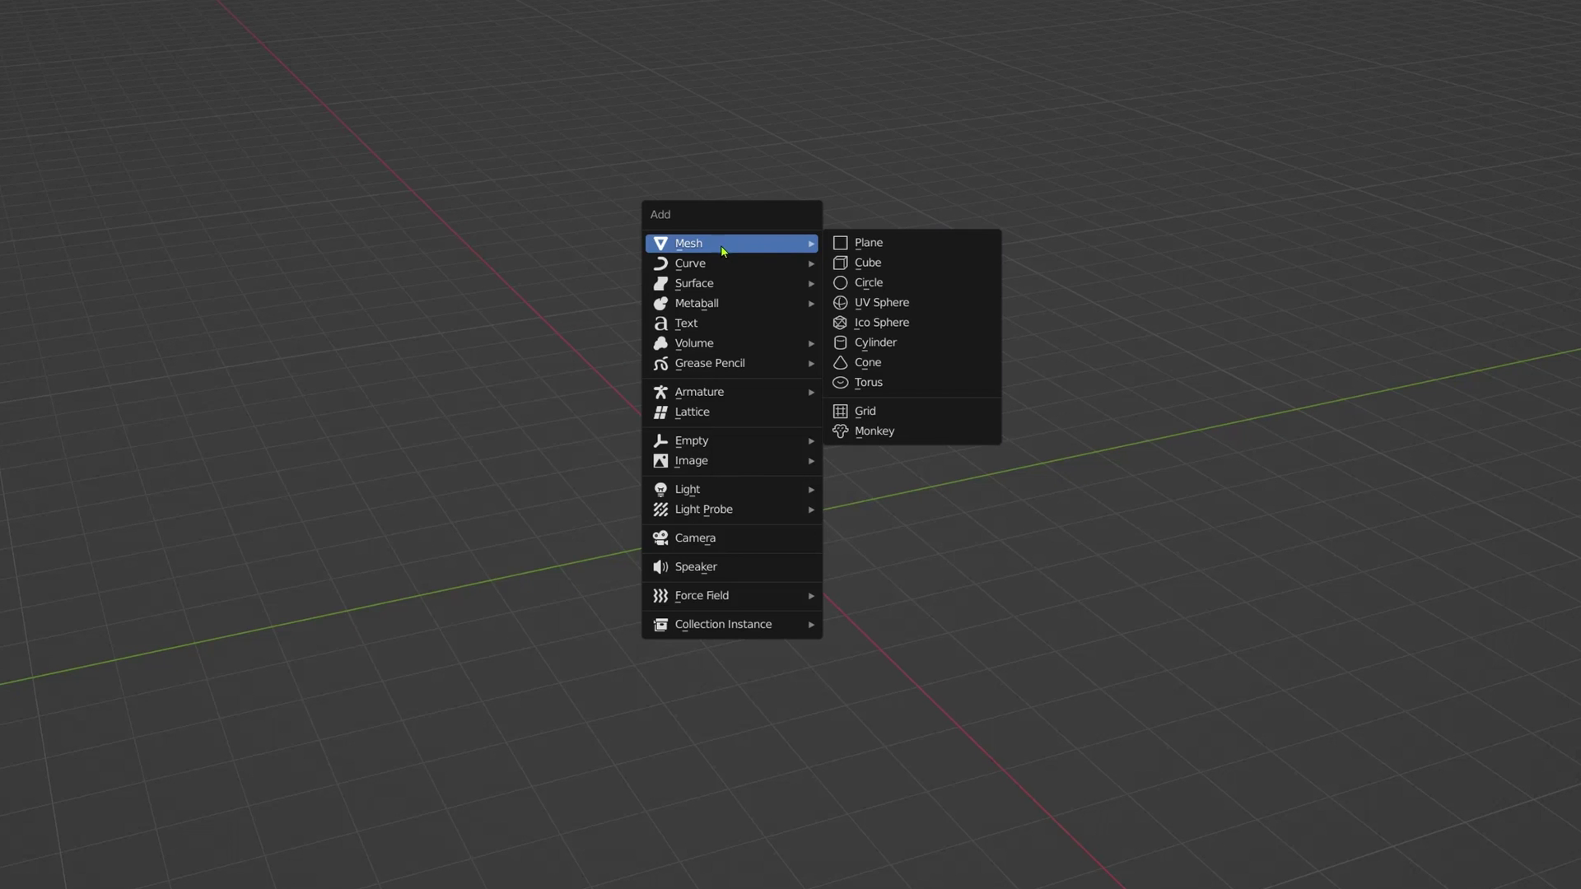
left_click(856, 264)
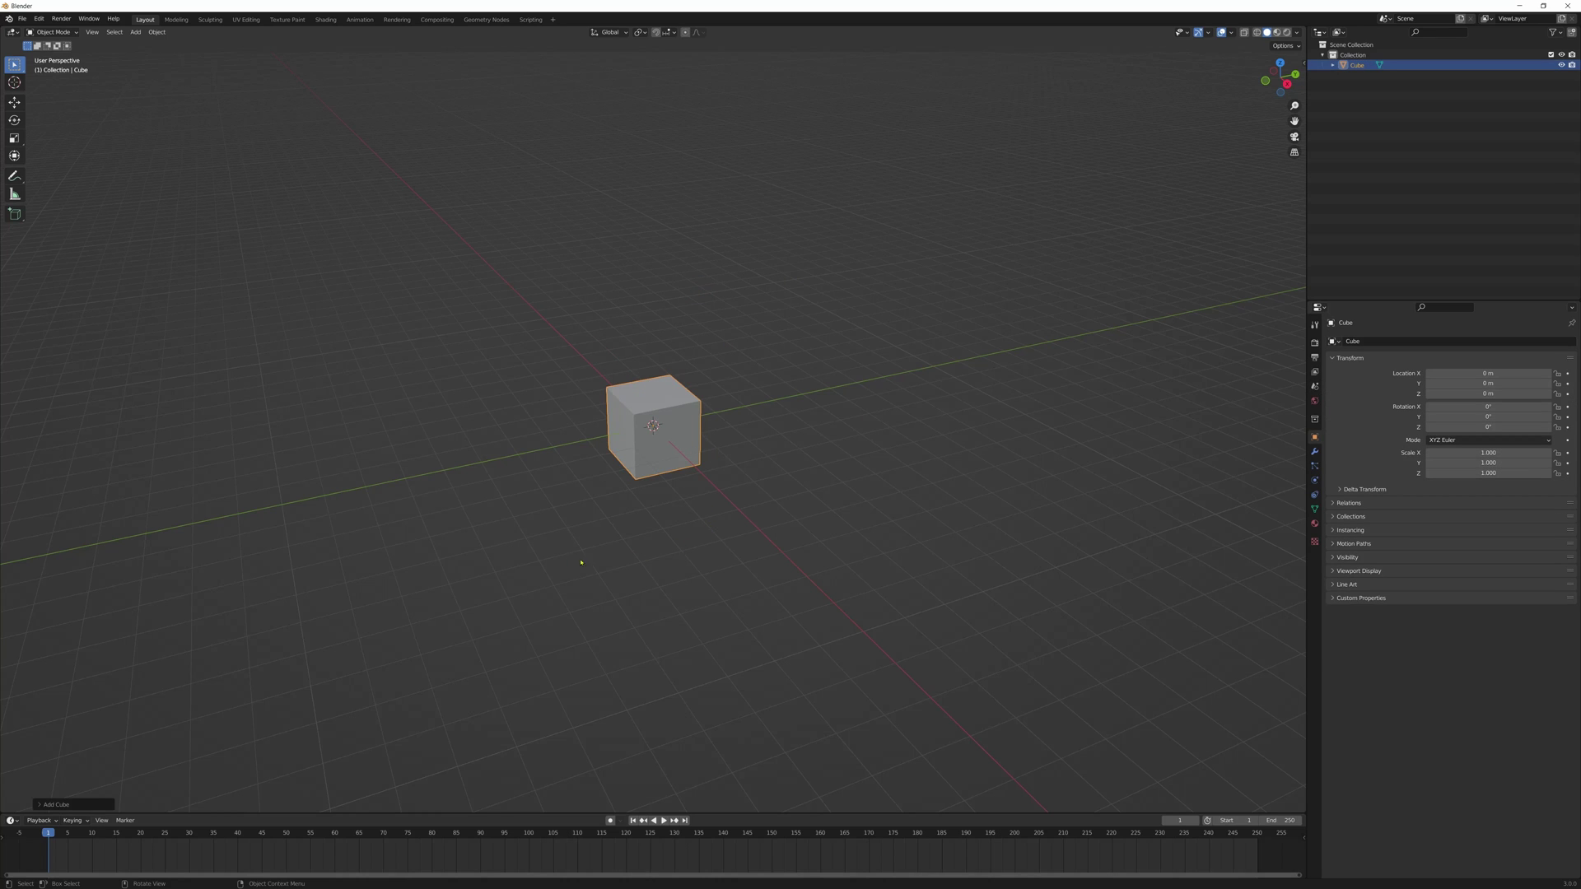
scroll(697, 566, "up", 6)
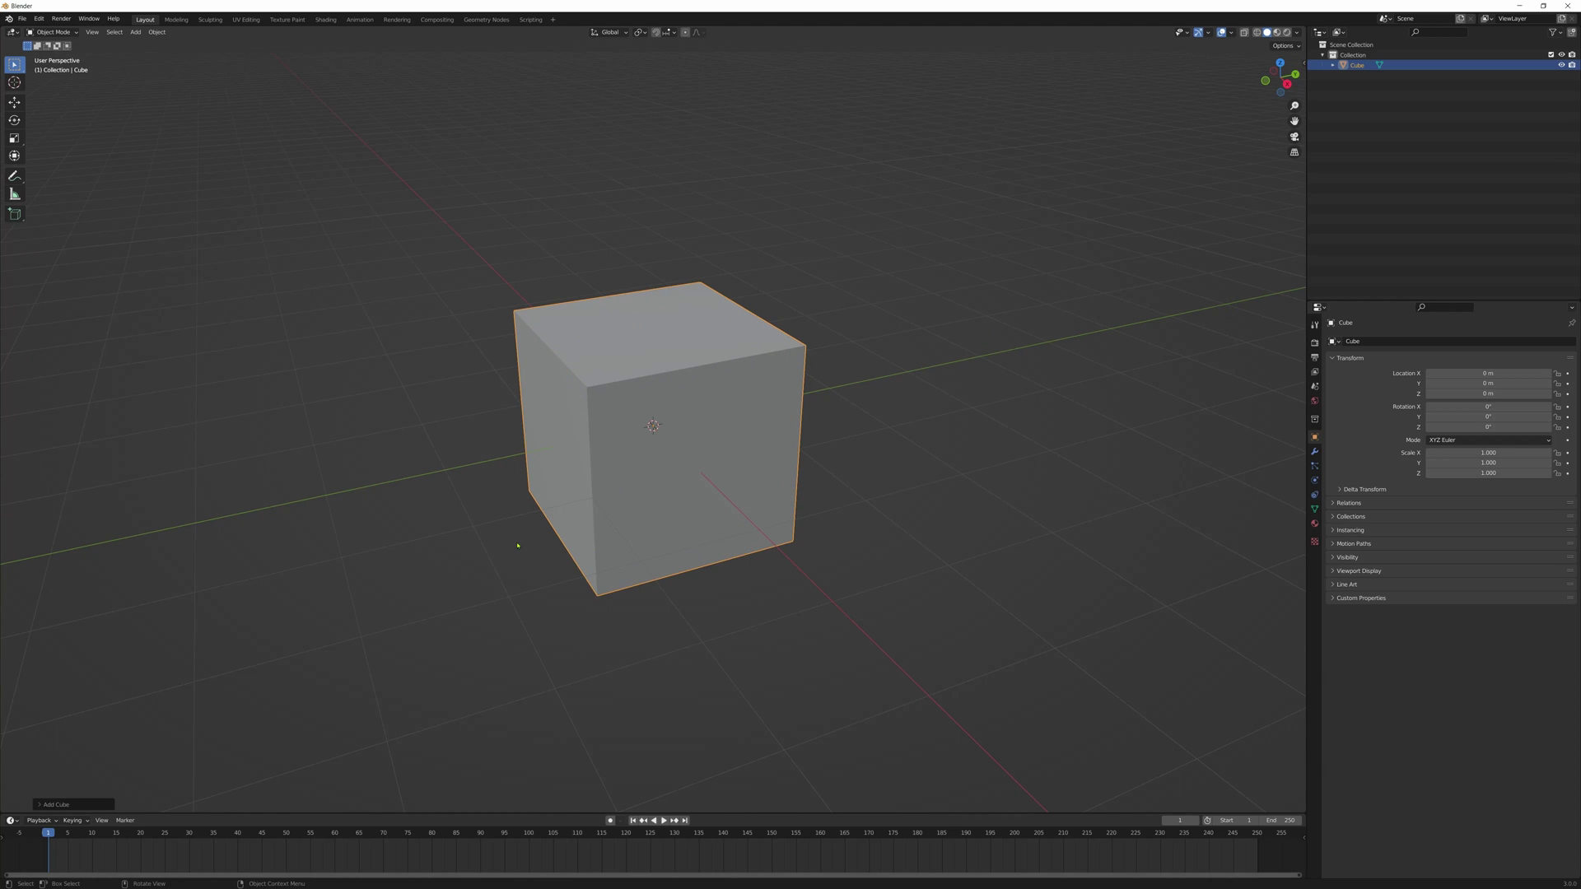
middle_click_drag(530, 551, 1070, 535)
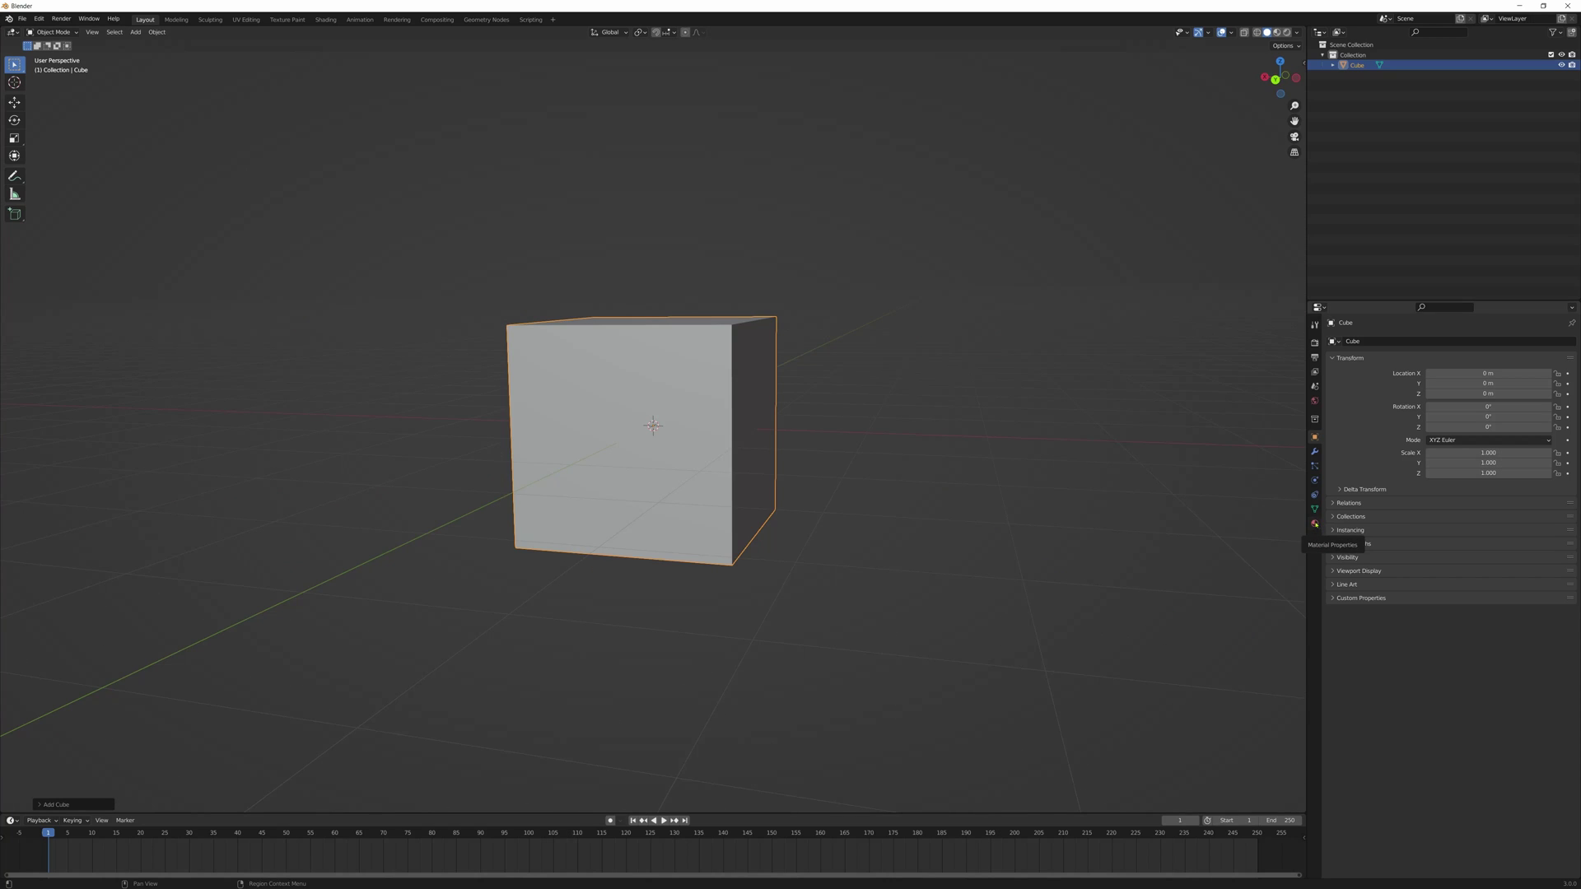
- Create a new material on the cube and set its base color to pink-red, HSV 0.976, 0.988, 0.800
left_click(1078, 442)
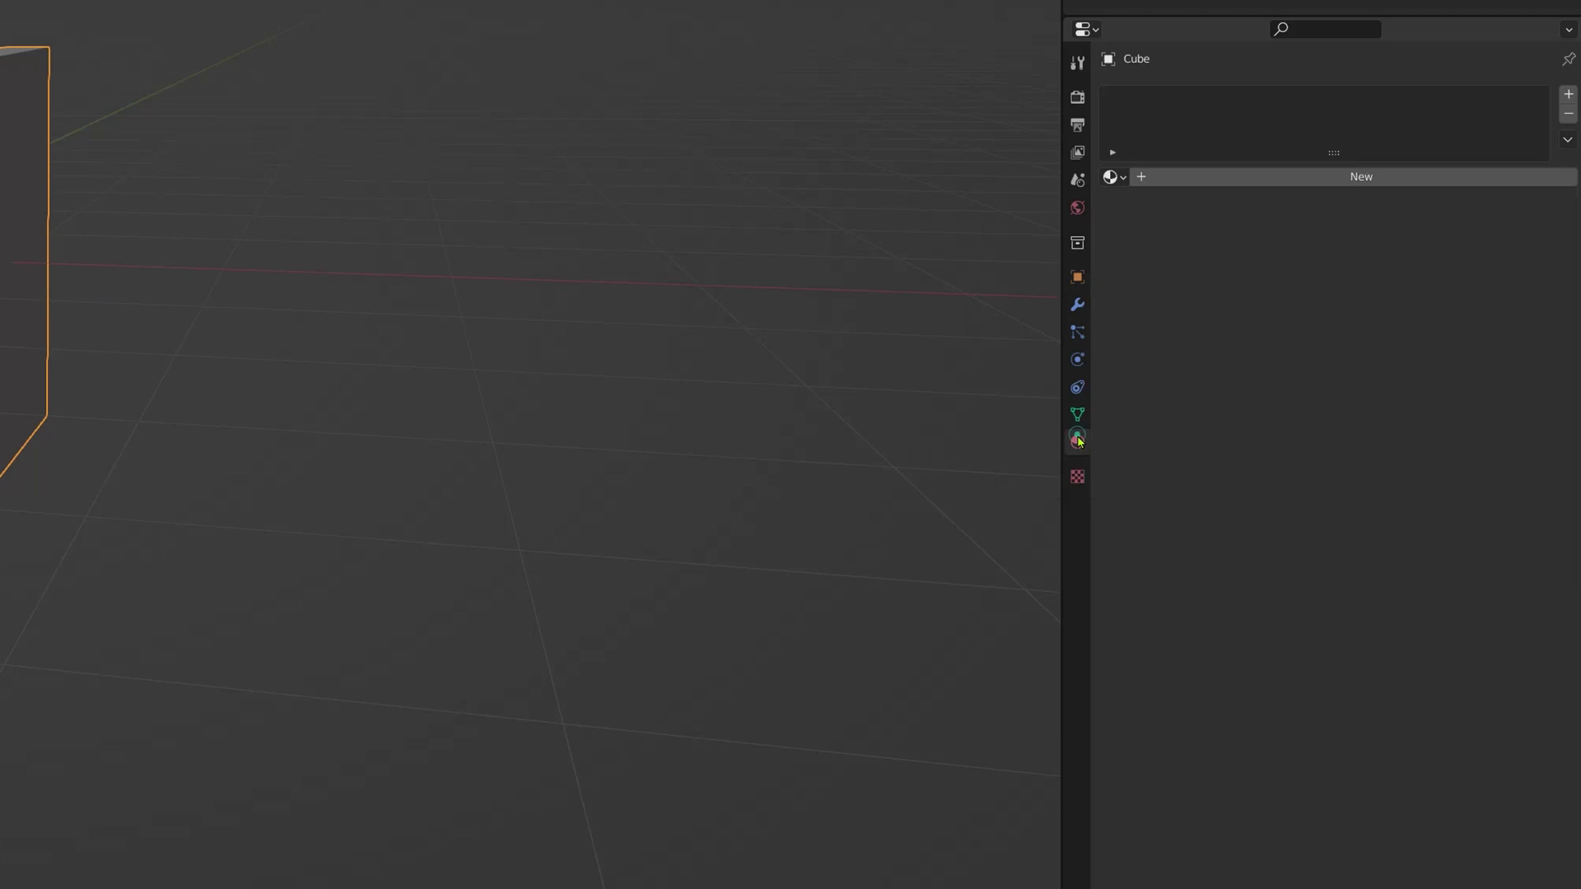
left_click(1206, 181)
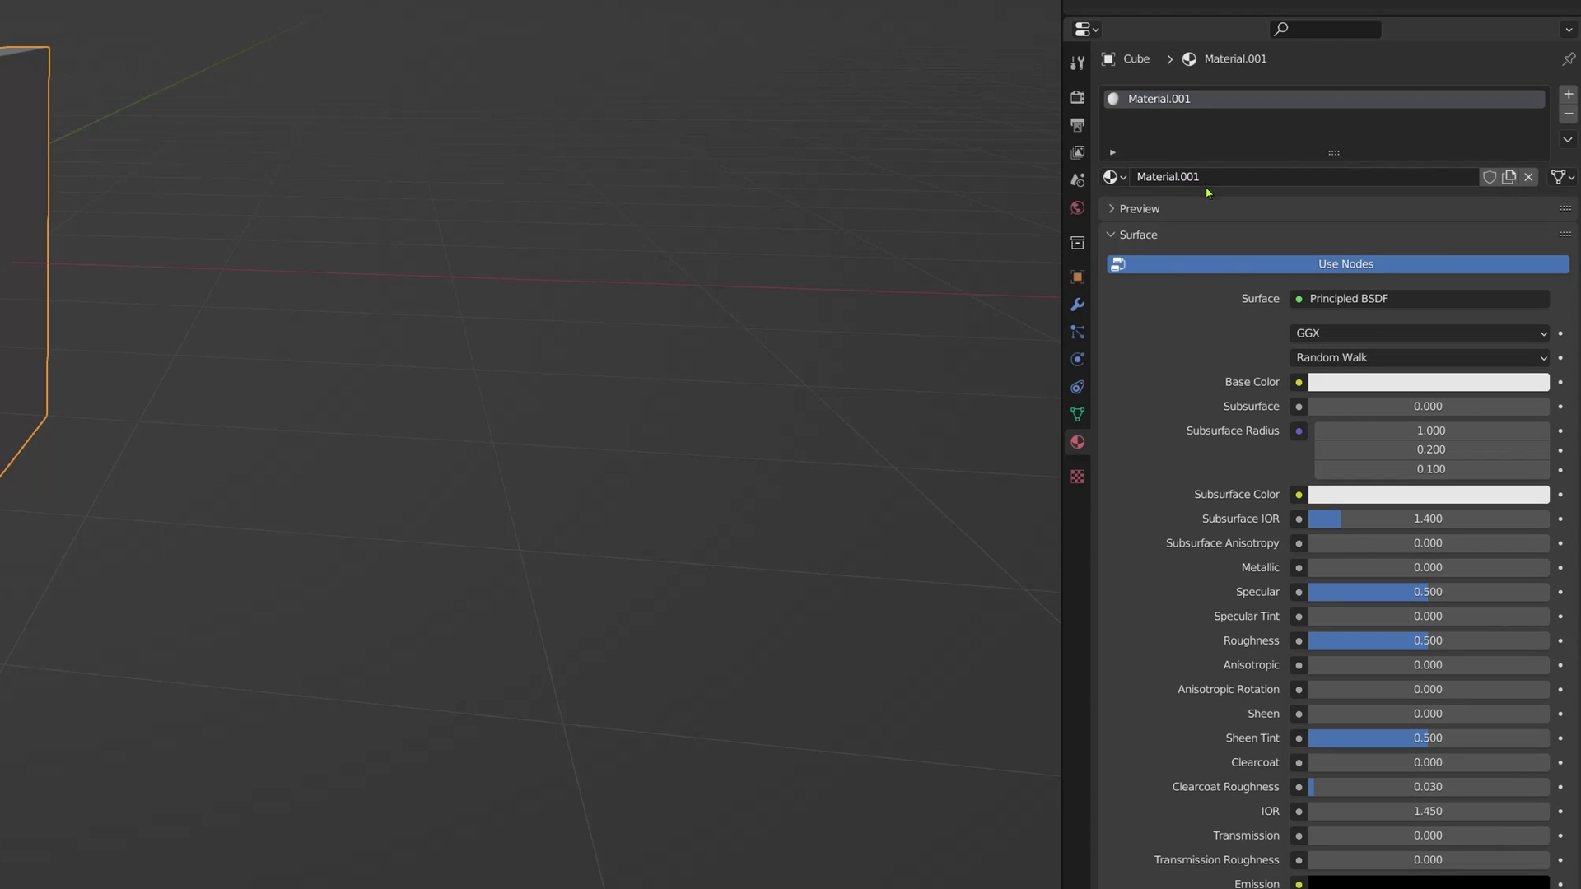
left_click(1343, 386)
left_click(1473, 236)
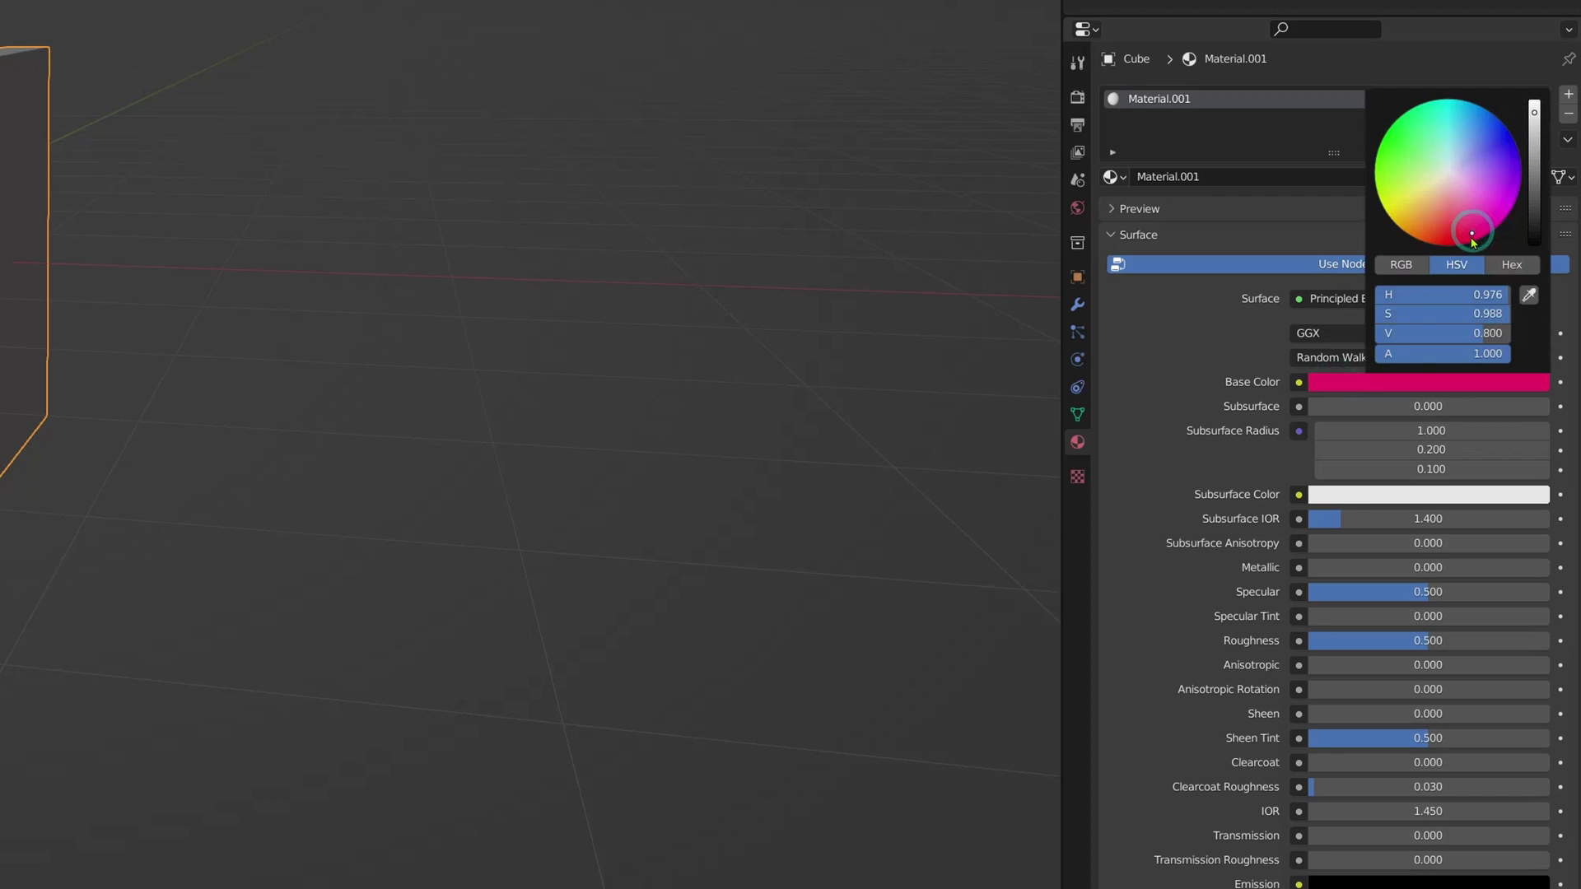
left_click(1394, 390)
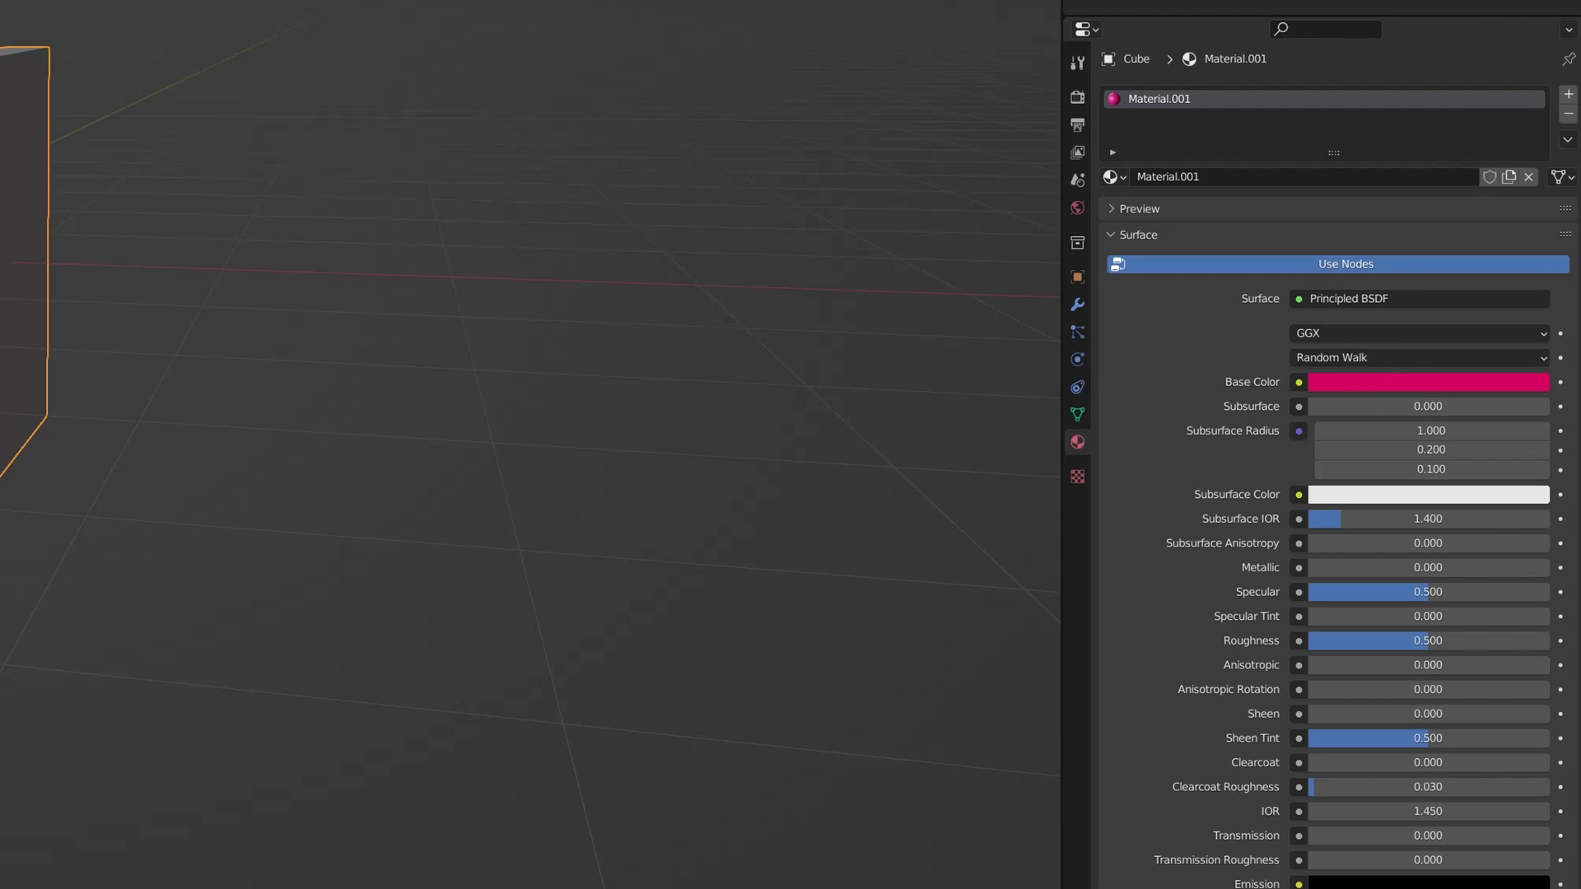
- Switch the 3D viewport shading to Material Preview to display the cube's color
scroll(664, 451, "up", 3)
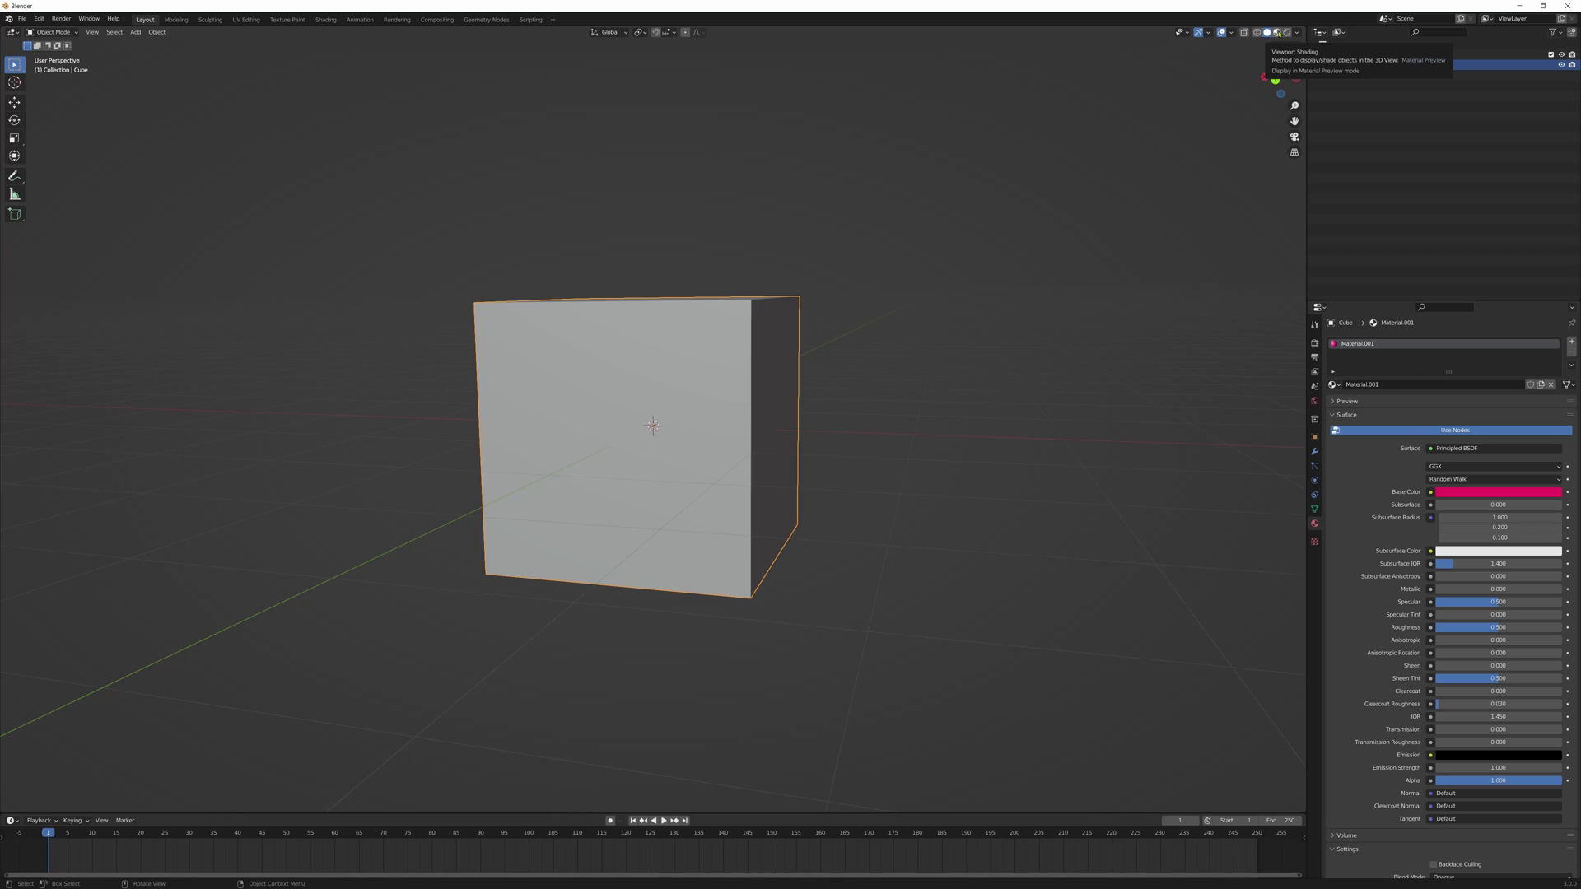
left_click(1278, 32)
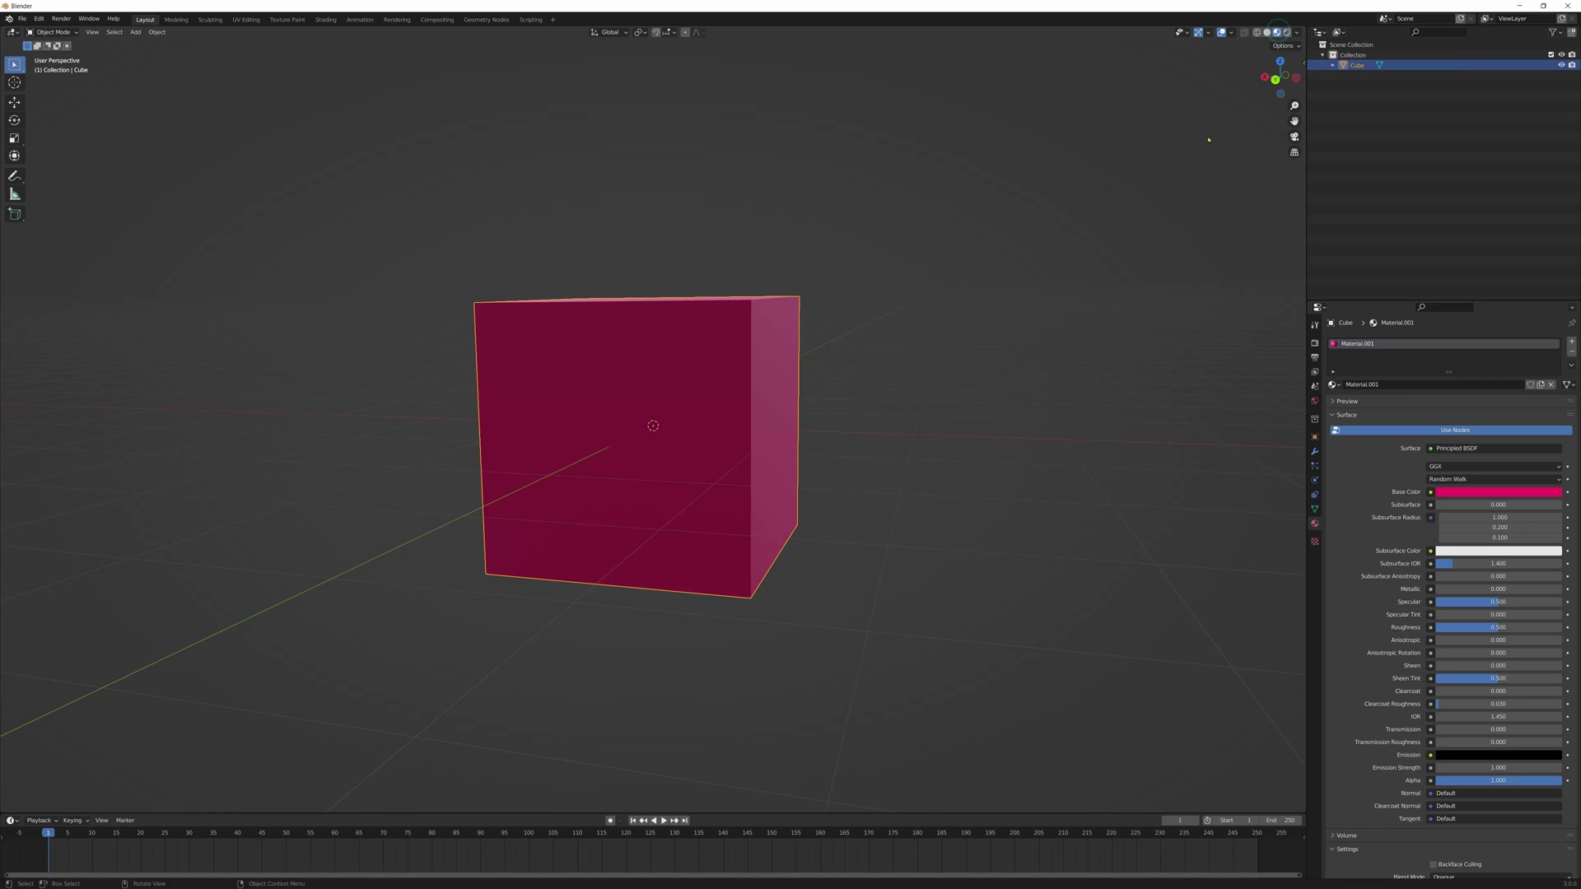
middle_click_drag(897, 380, 834, 502)
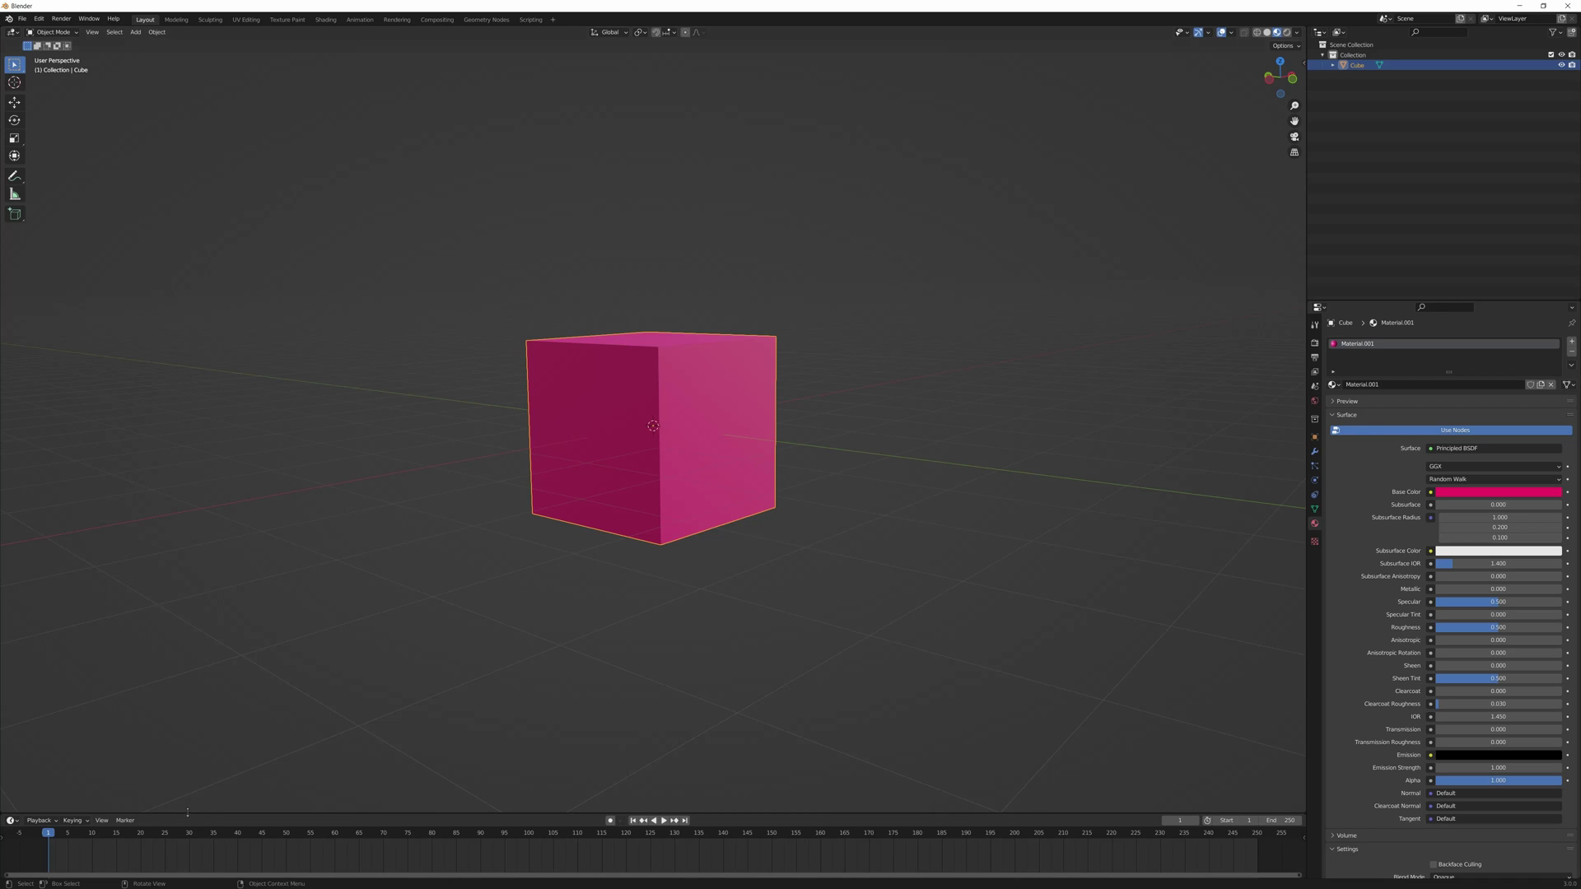
- Split the 3D viewport vertically into two areas and widen the narrower one
right_click(189, 815)
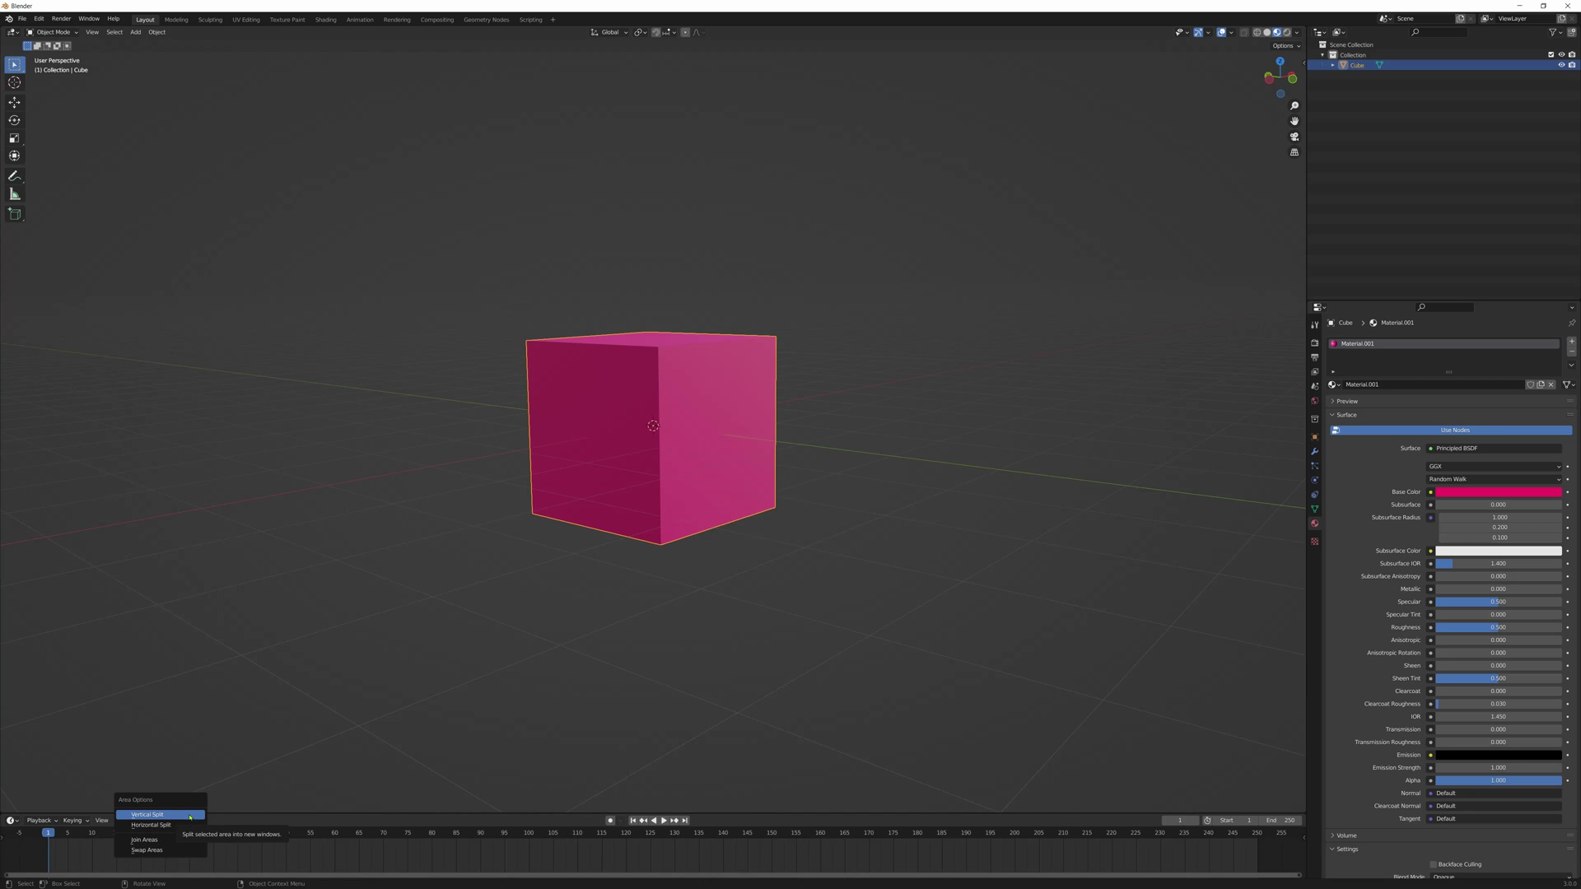
left_click(148, 814)
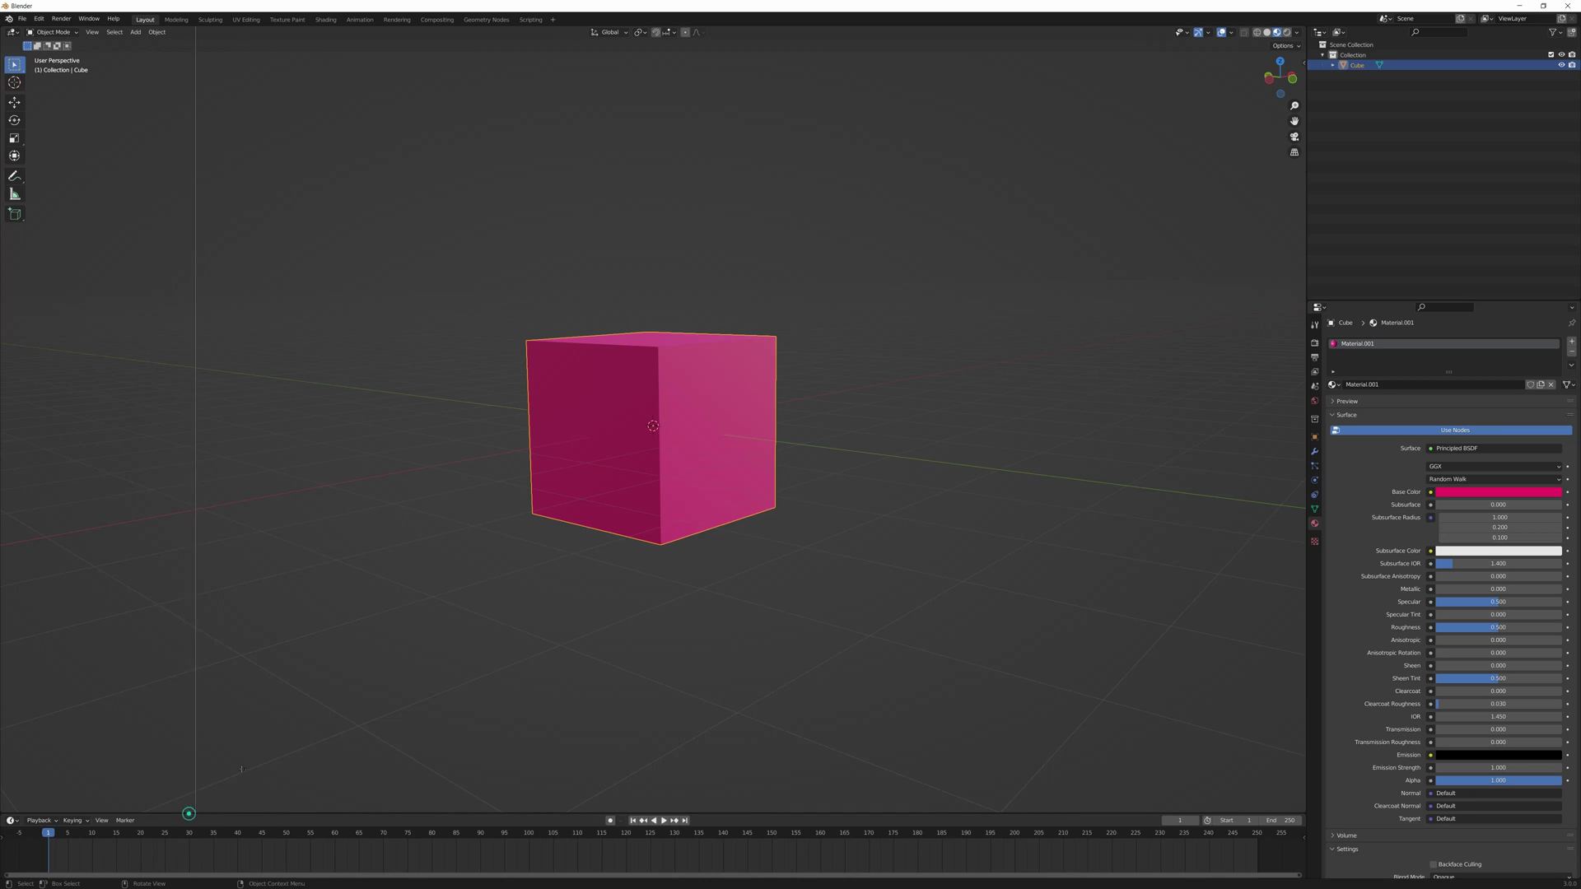
left_click(369, 737)
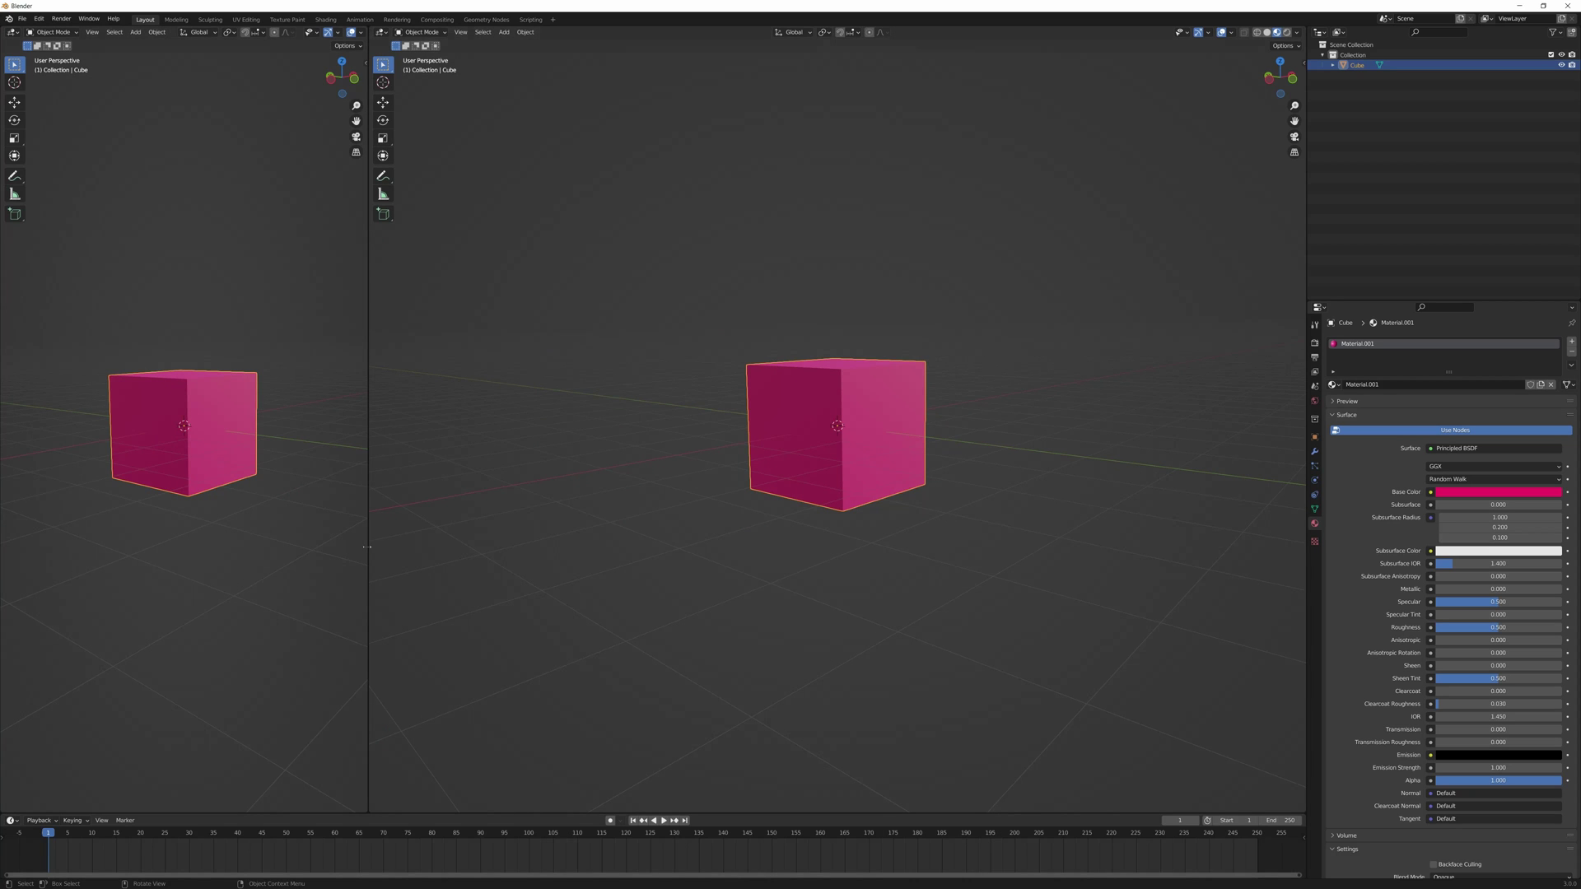
left_click_drag(368, 547, 565, 536)
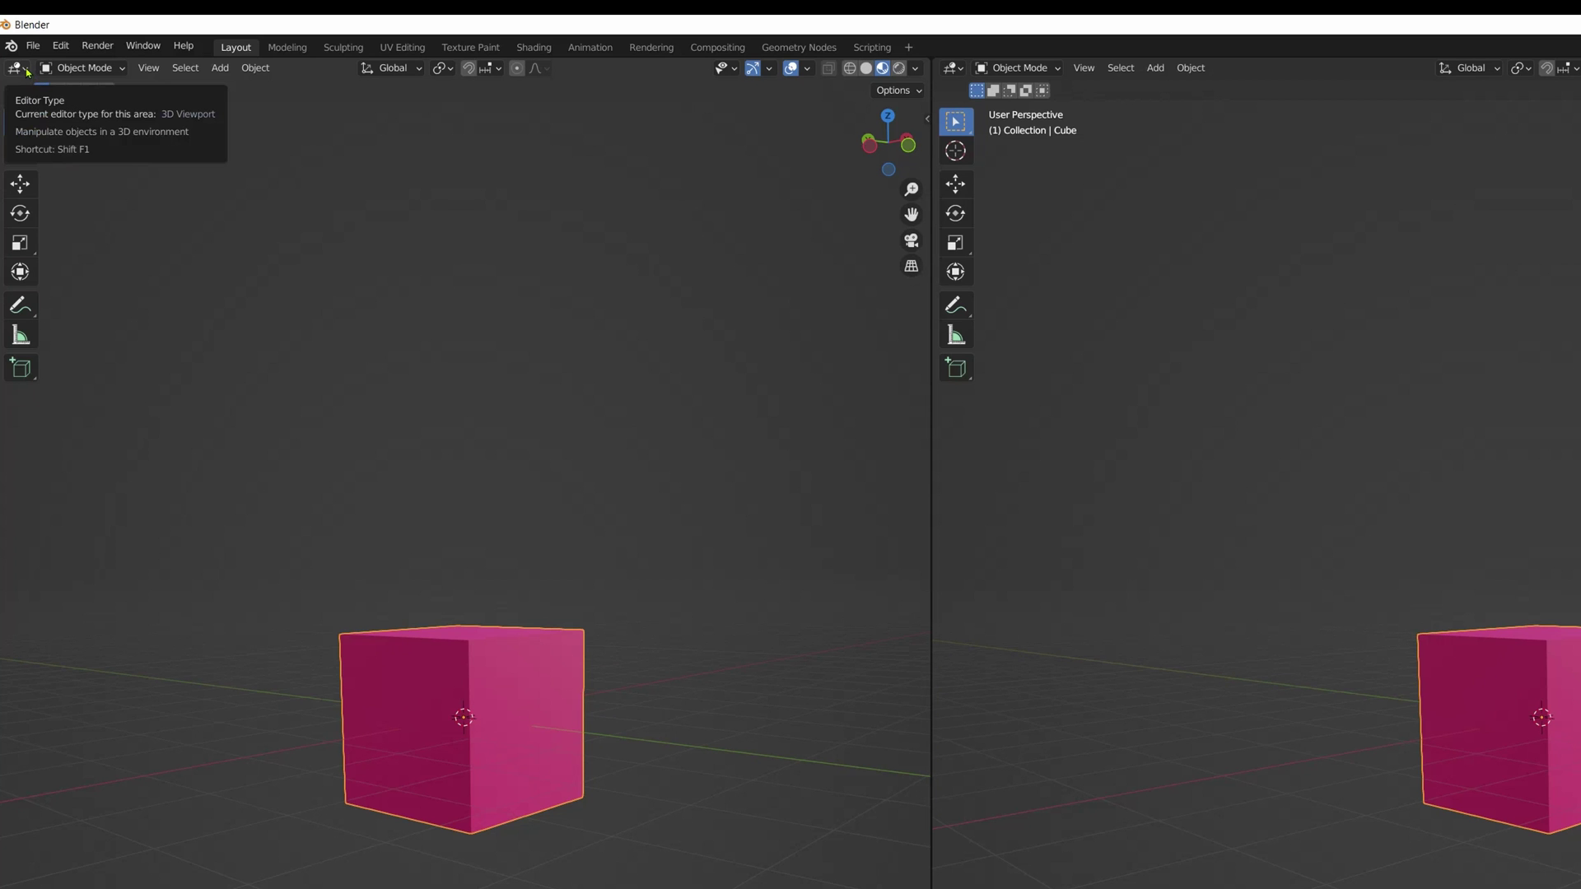
- Turn the newly split viewport area into a Shader Editor and bring the cube material's nodes into view
left_click(25, 71)
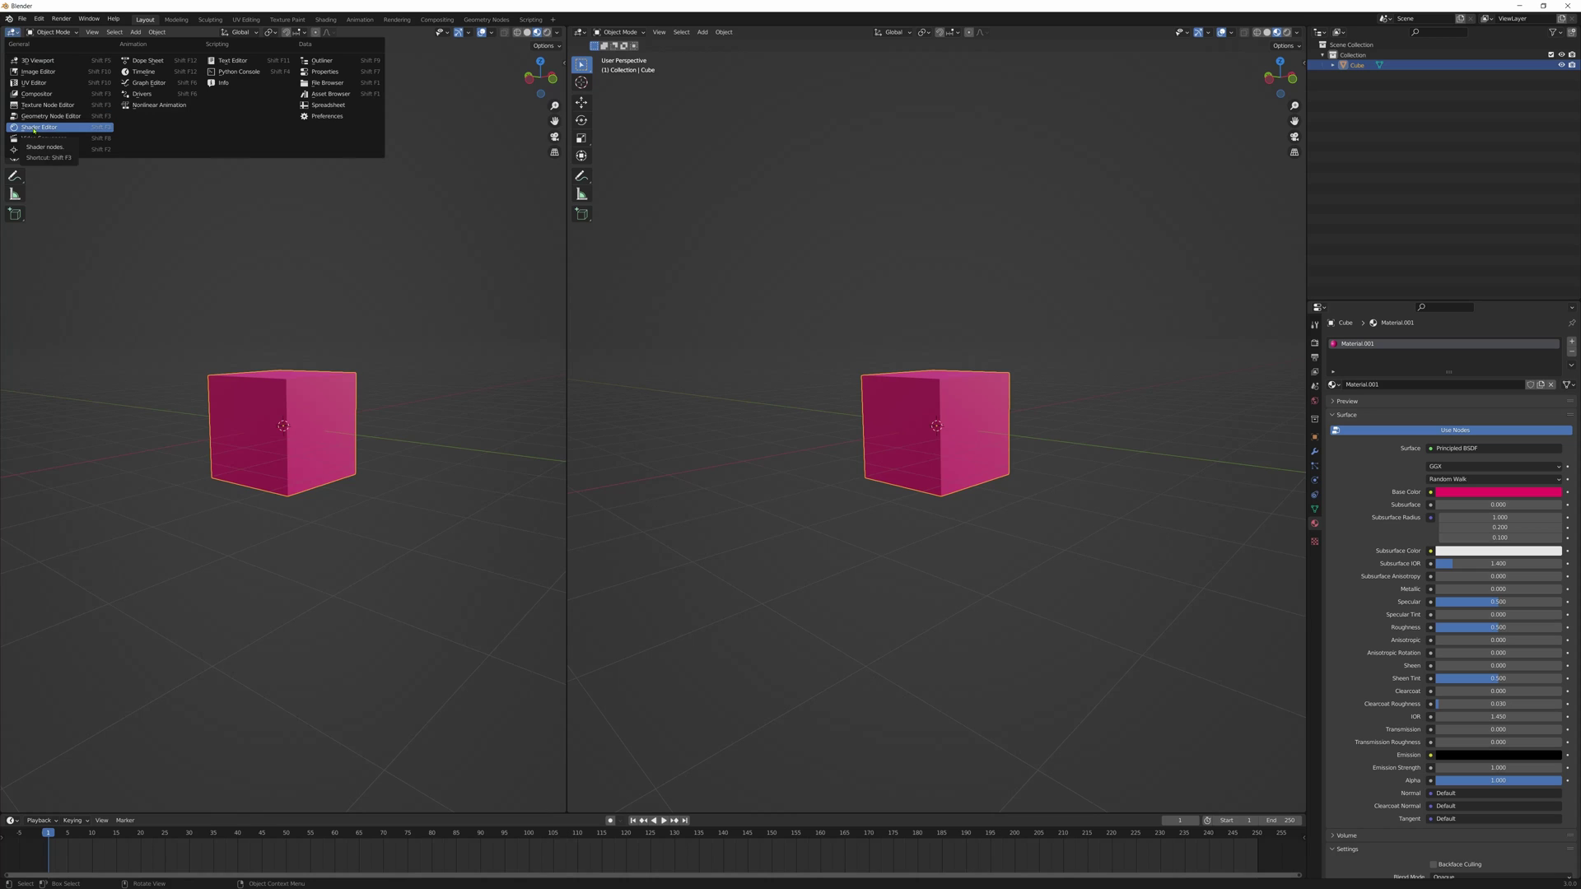
left_click(52, 228)
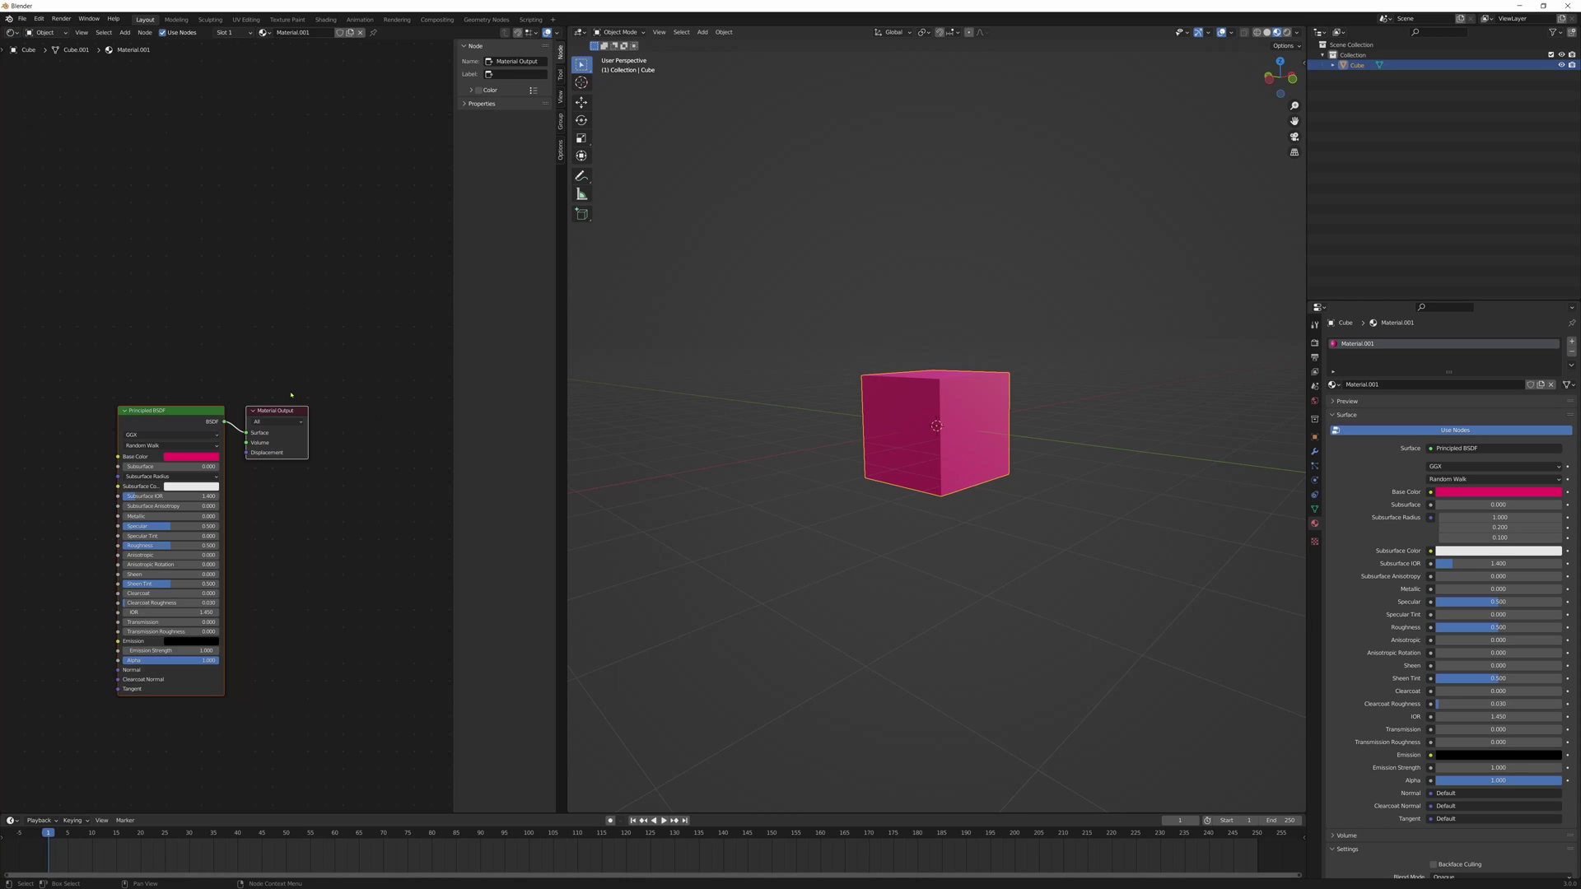
scroll(292, 390, "down", 1)
scroll(291, 388, "up", 2)
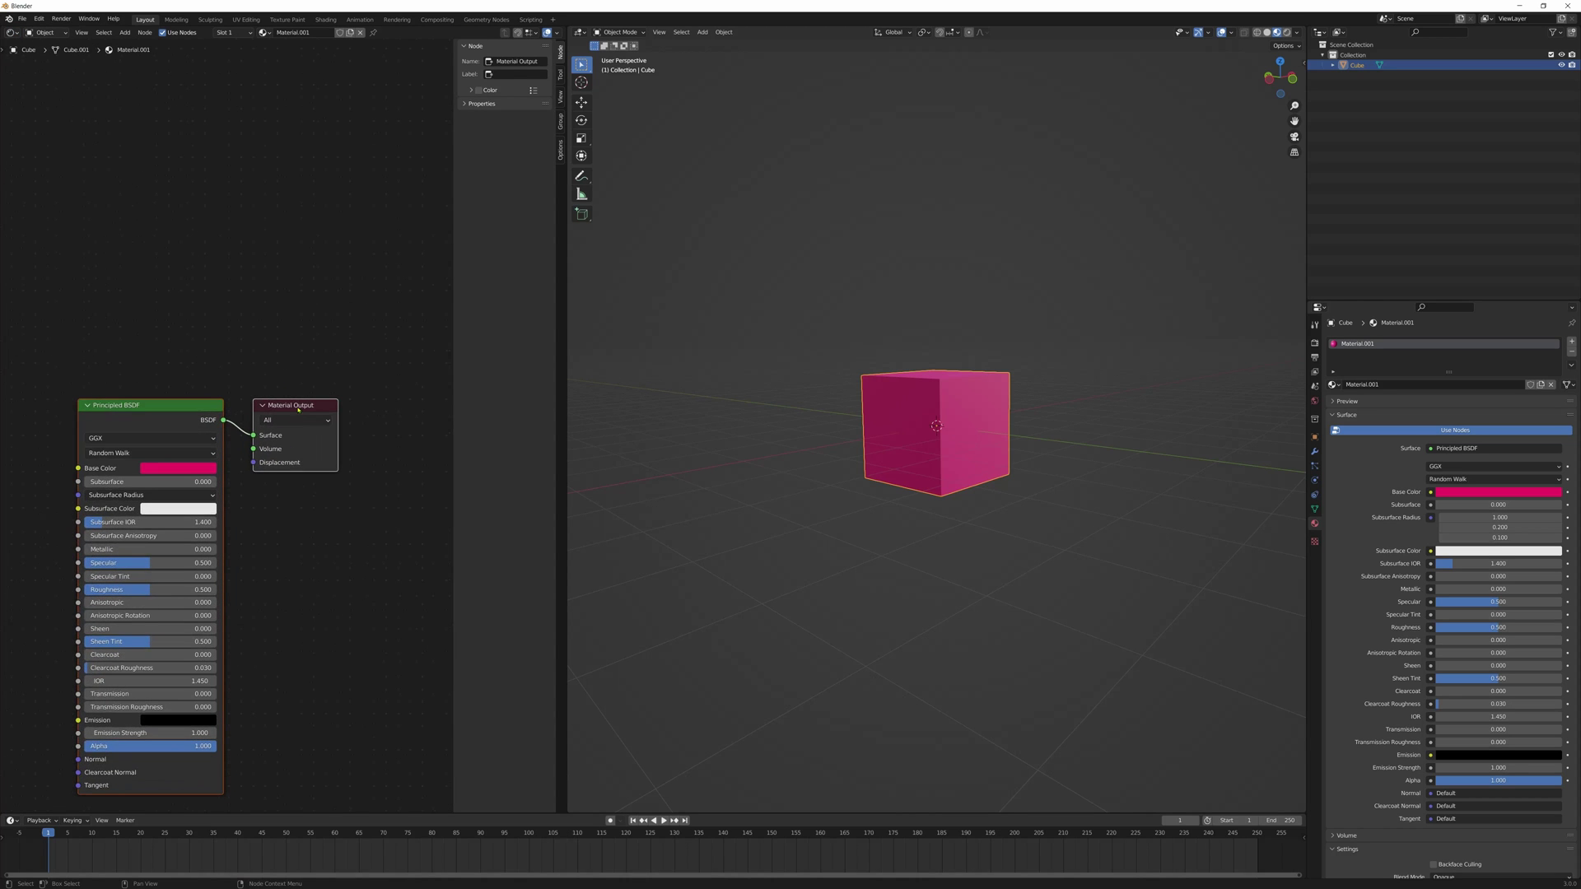
middle_click_drag(293, 538, 343, 365)
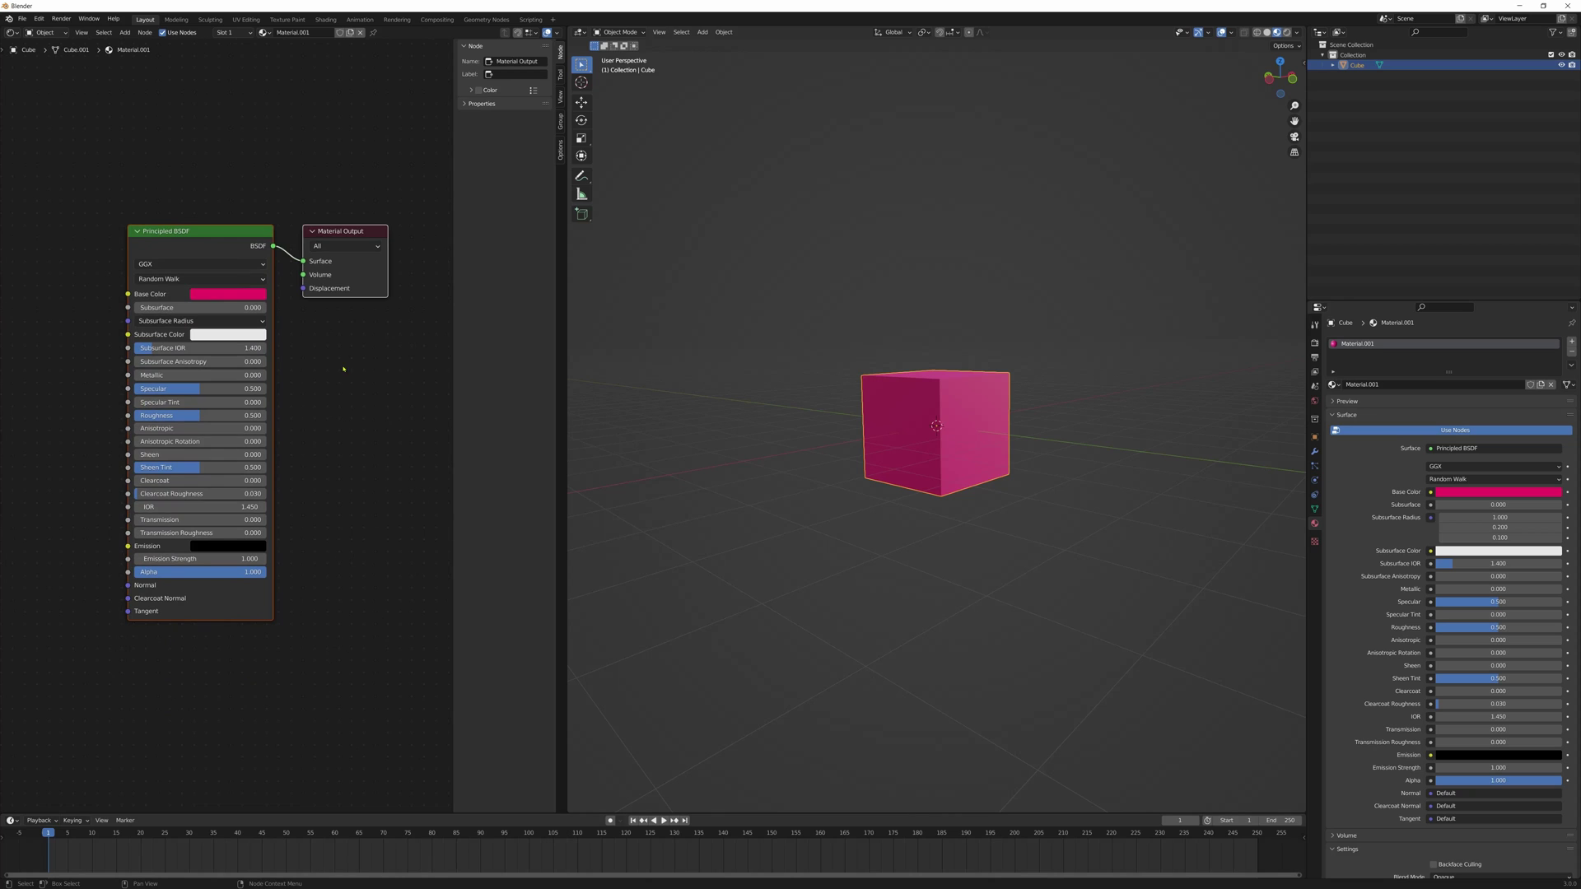
scroll(327, 367, "down", 1)
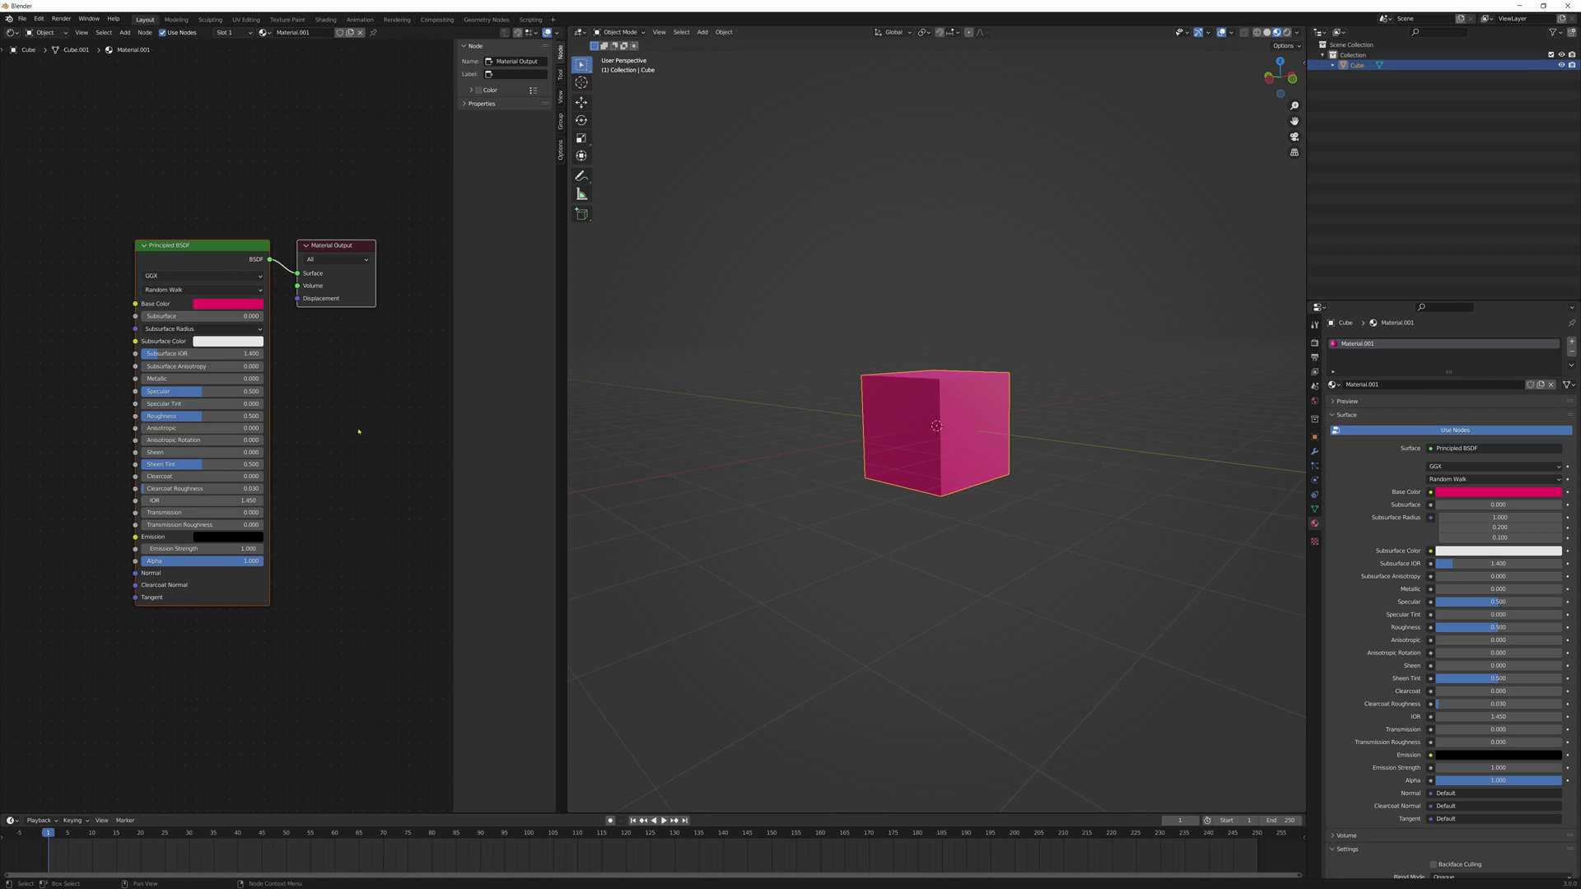
scroll(346, 363, "up", 1)
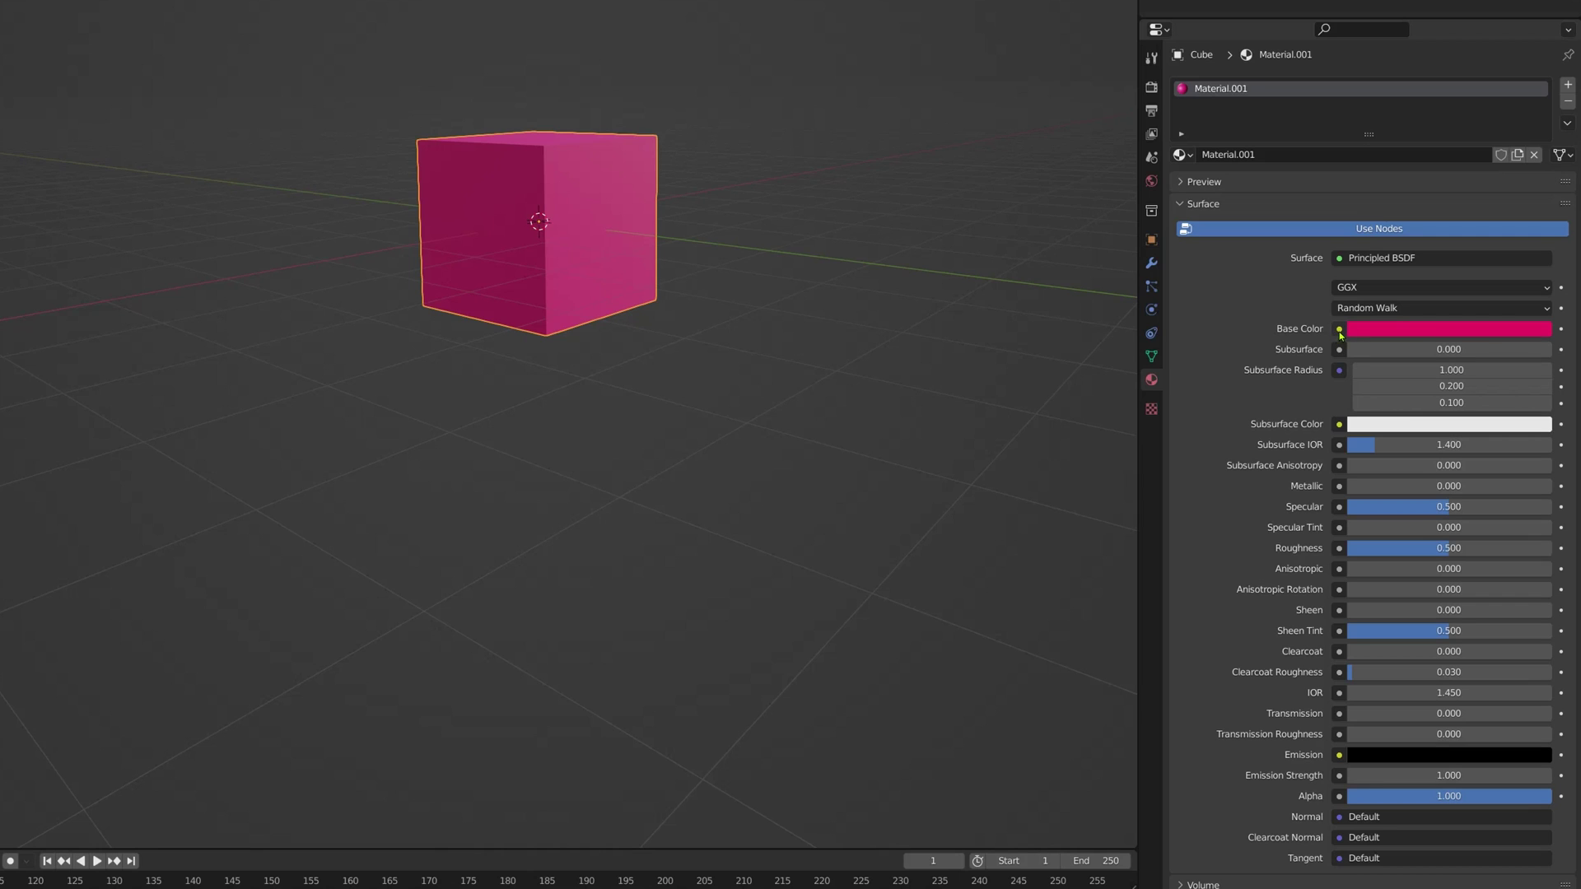
- Connect an Image Texture to the material's base color and load copper with patina diffuse.png from the Desktop folder
left_click(1339, 330)
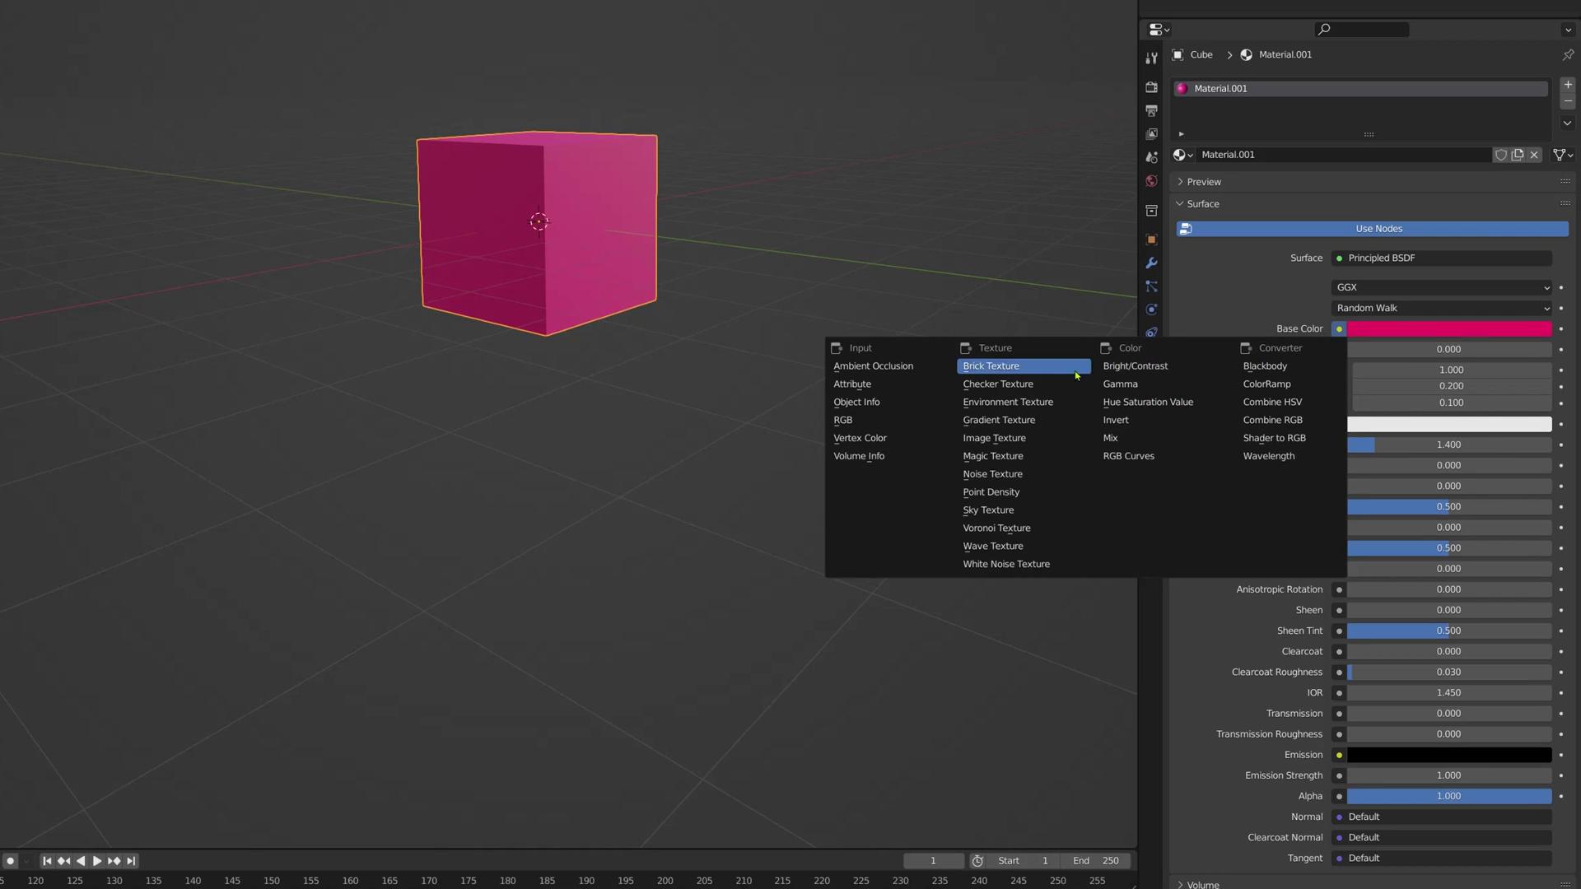
left_click(998, 444)
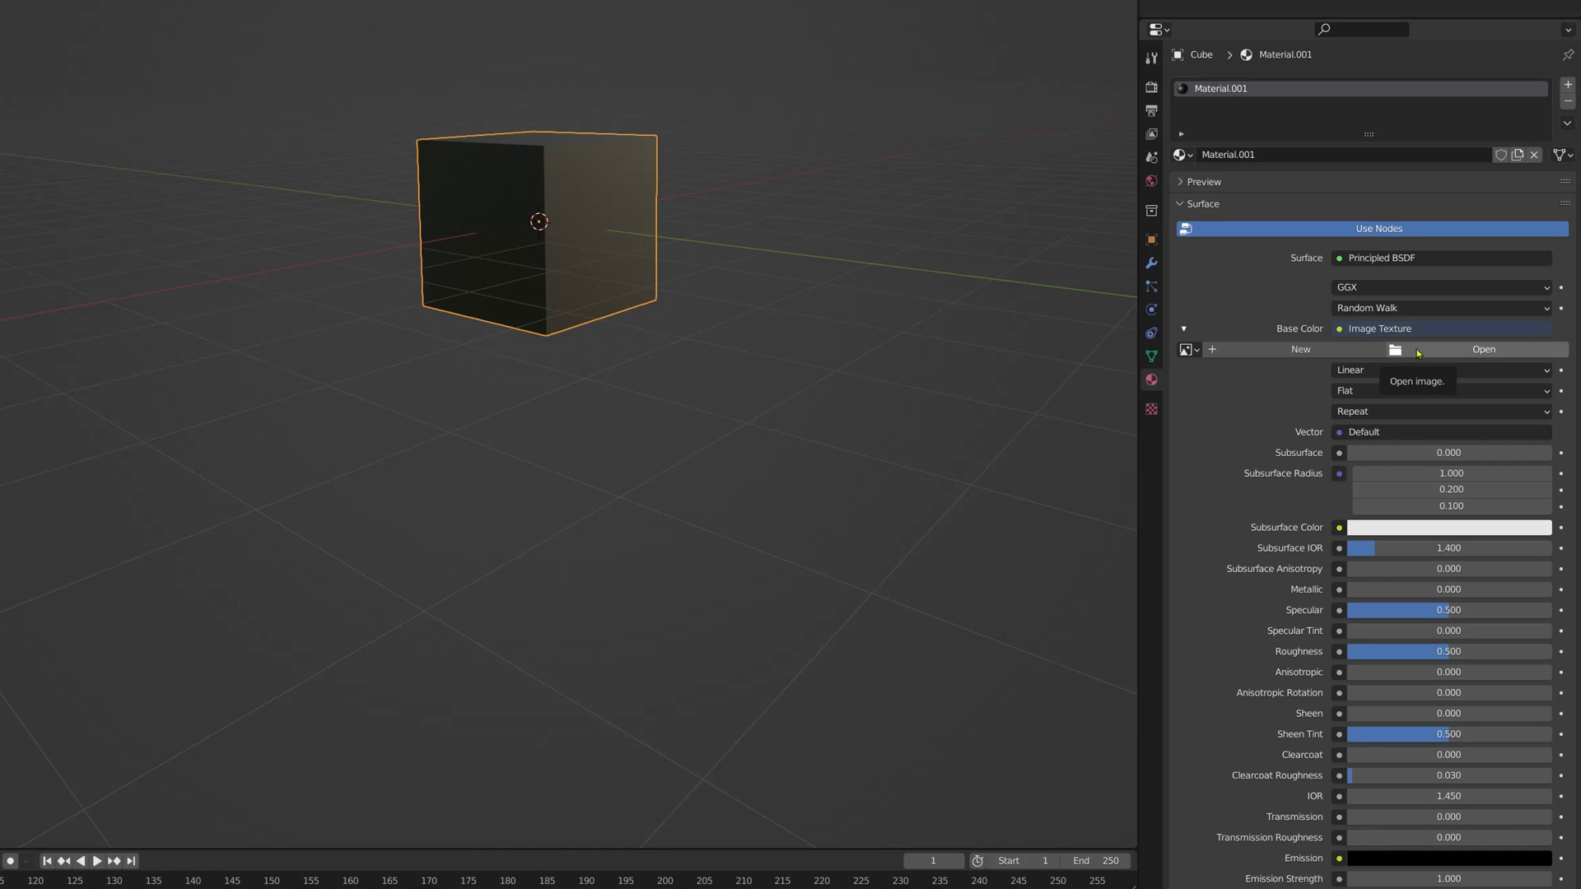
left_click(1410, 354)
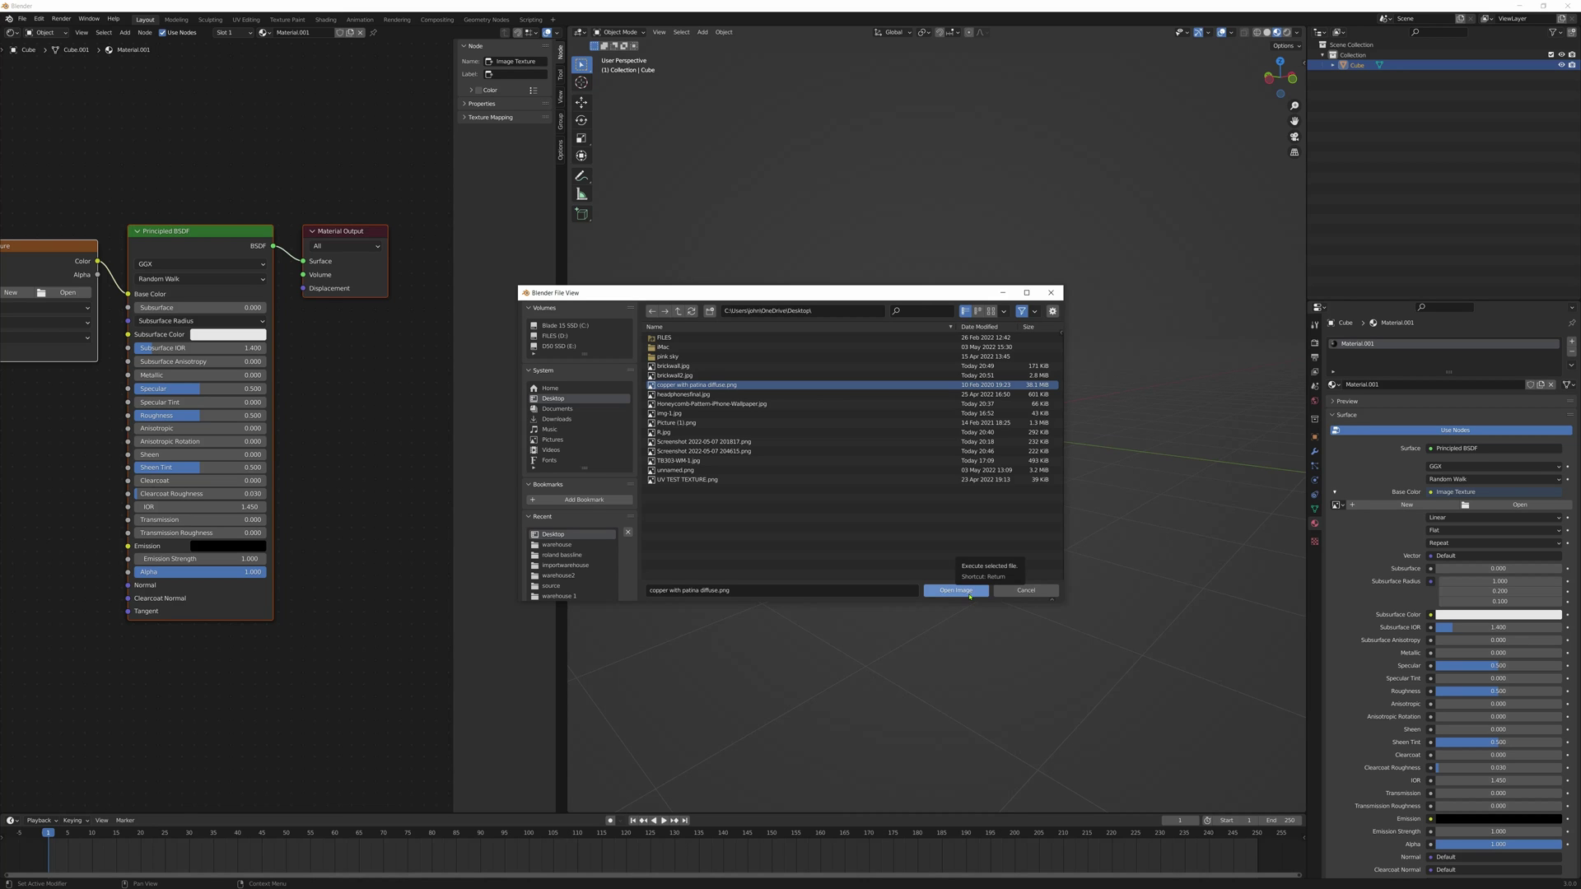
left_click(955, 590)
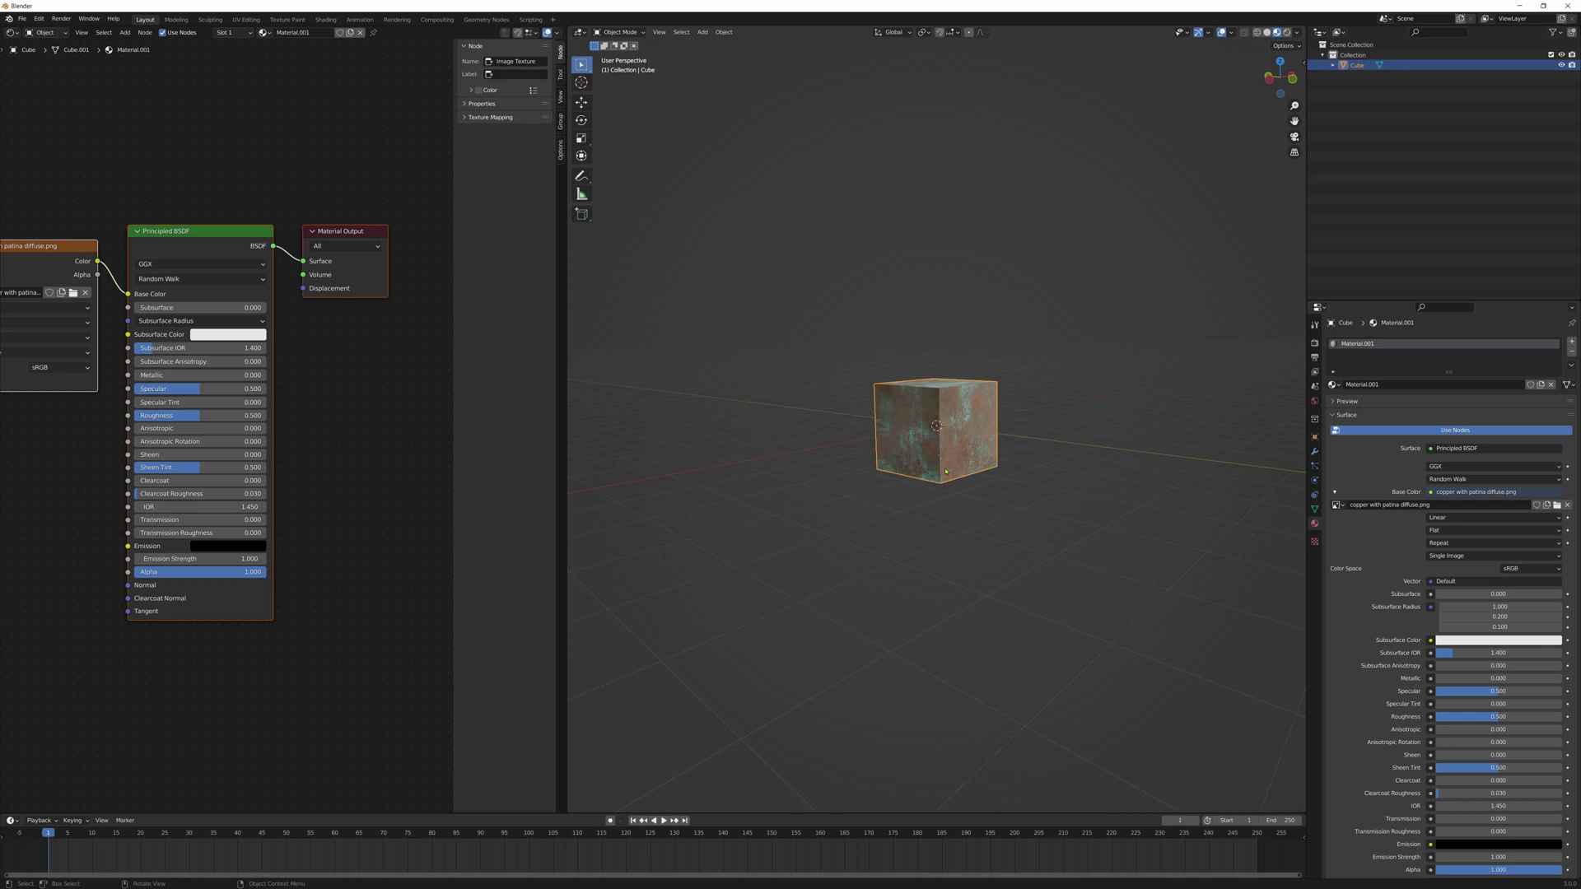
scroll(946, 471, "up", 5)
scroll(961, 489, "down", 2)
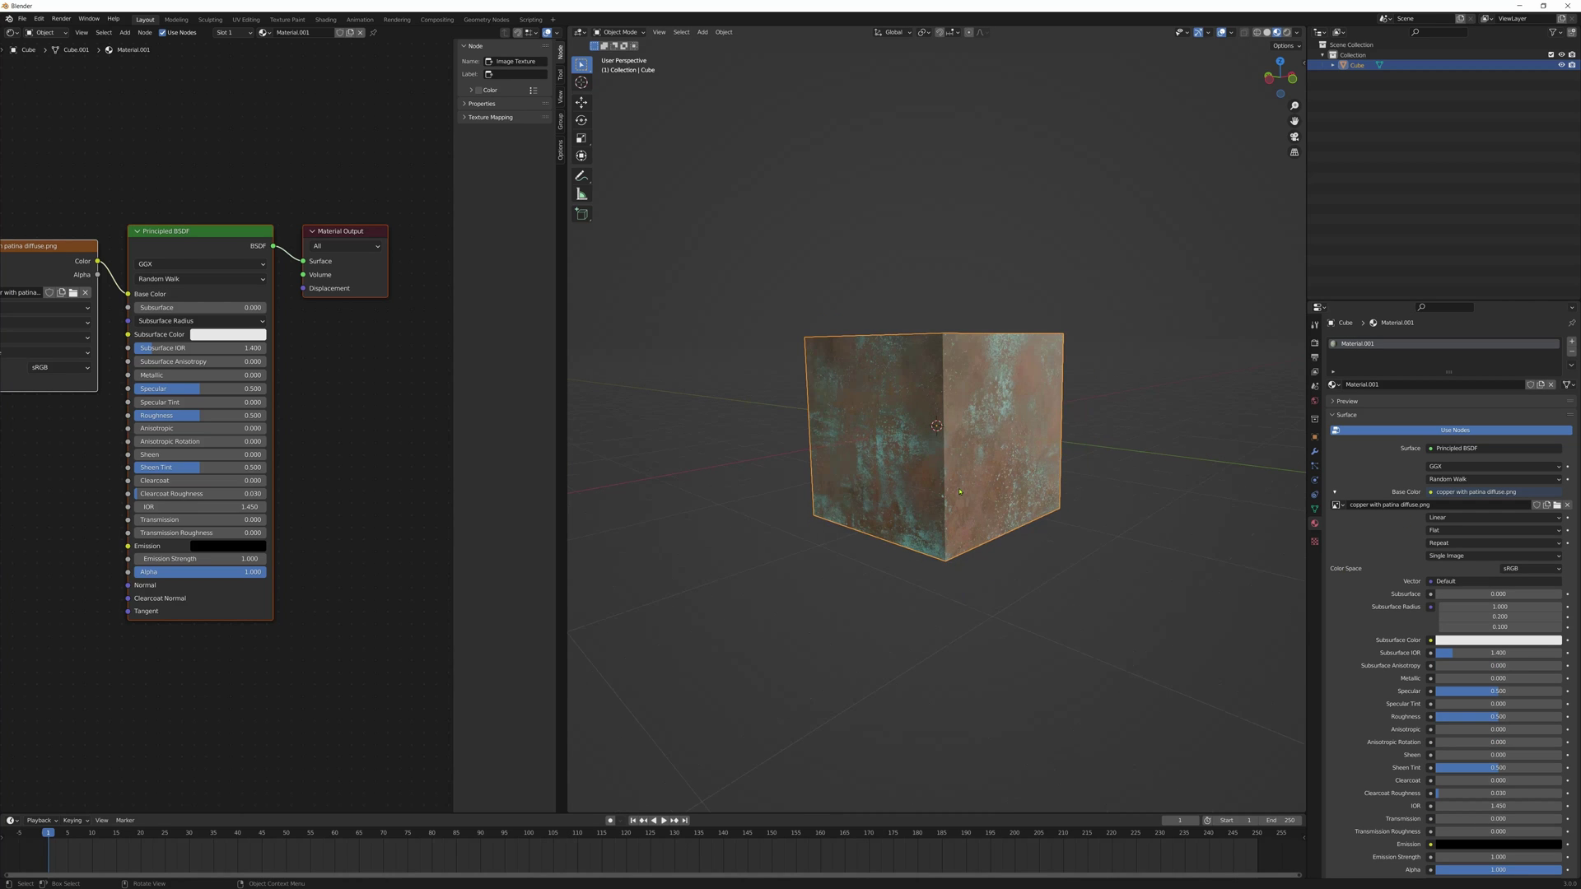
- Widen the Shader Editor area and delete the copper with patina diffuse.png texture node
left_click_drag(567, 438, 739, 441)
middle_click_drag(518, 447, 563, 442)
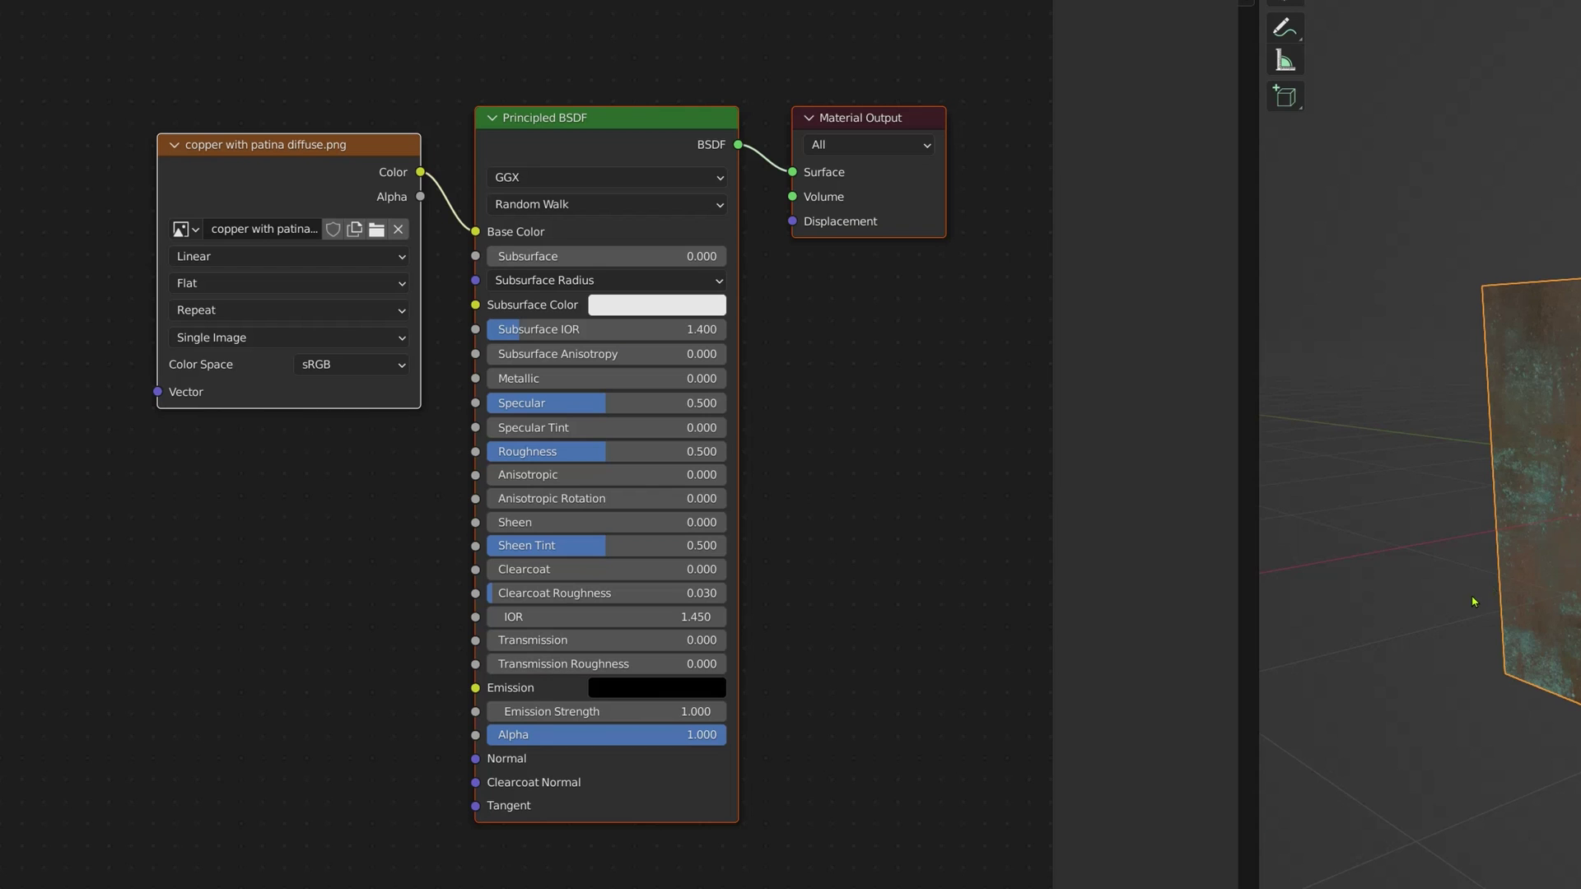
left_click(293, 145)
key("Delete")
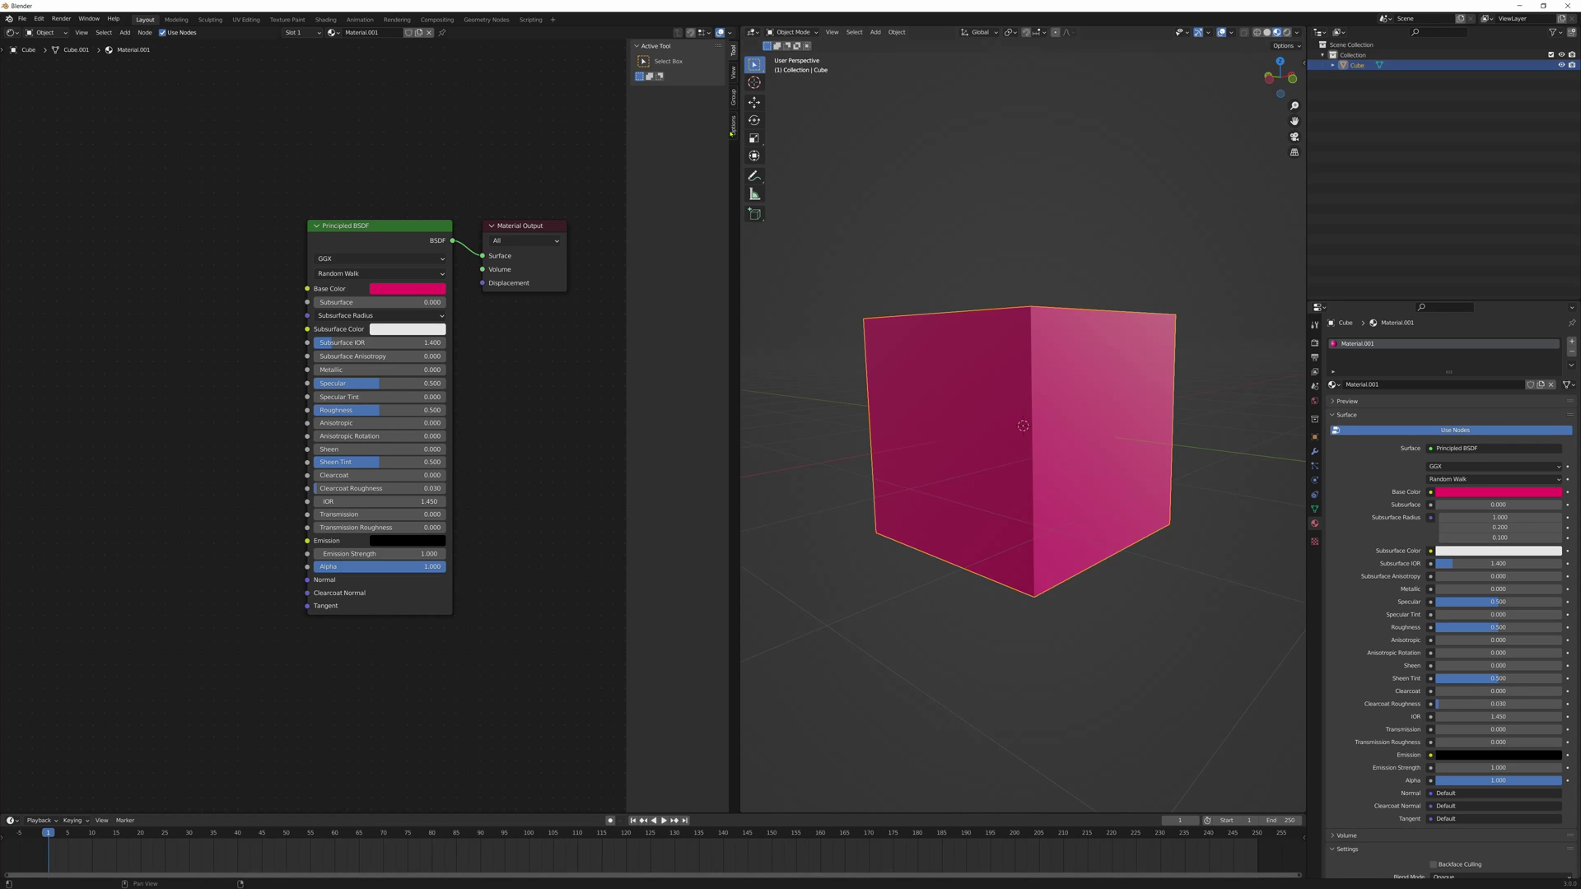
- Add an Image Texture node beside the Principled BSDF and connect its Color output to Base Color
left_click_drag(812, 164, 1270, 662)
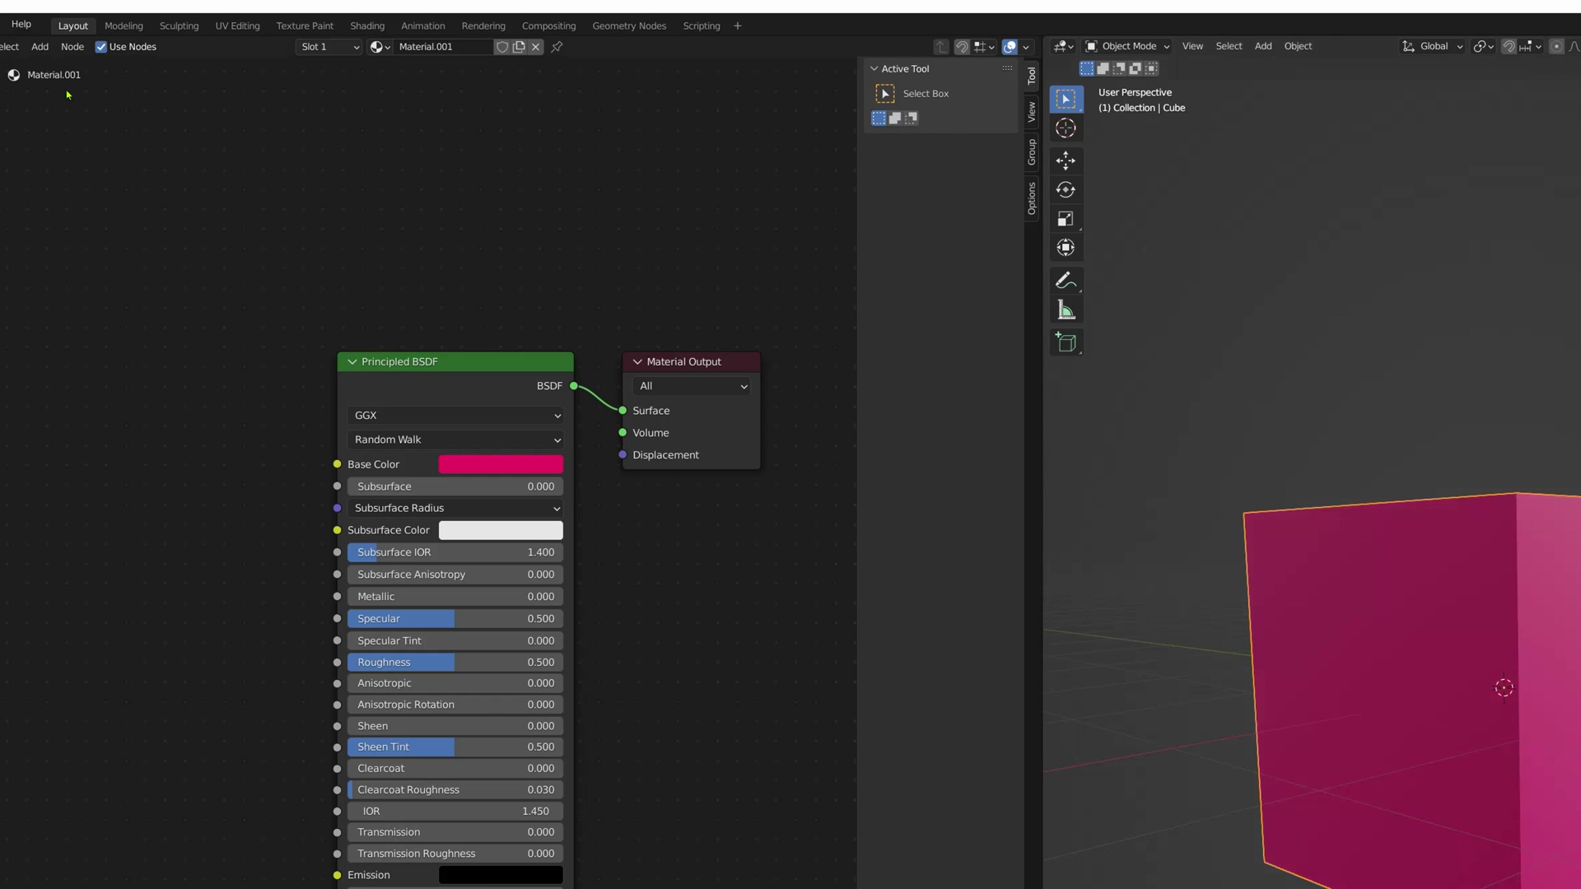
left_click(39, 48)
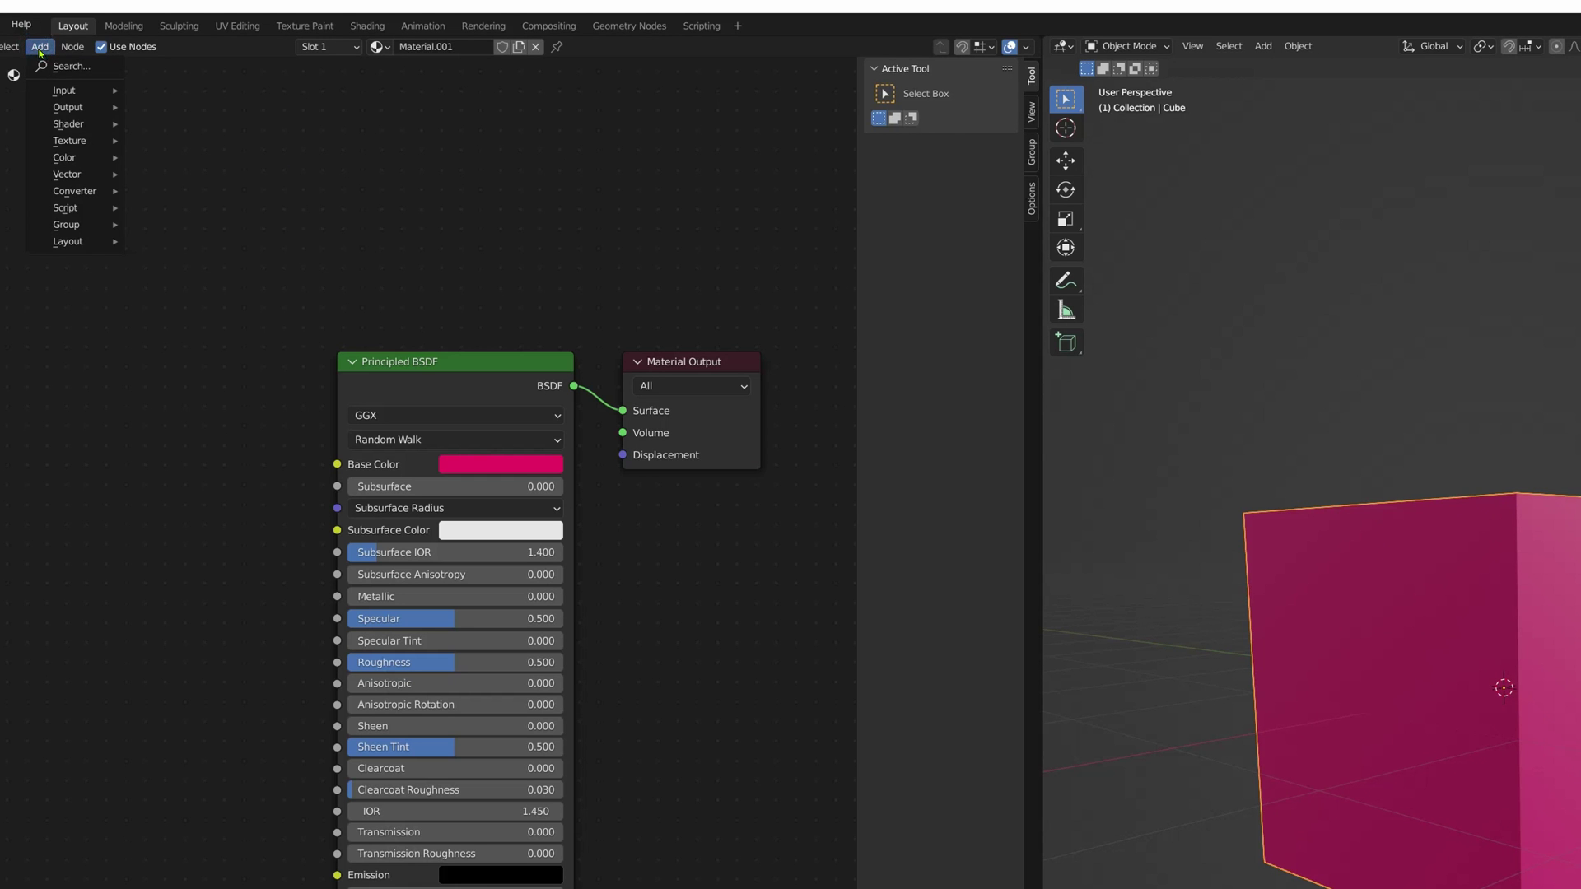
mouse_move(71, 132)
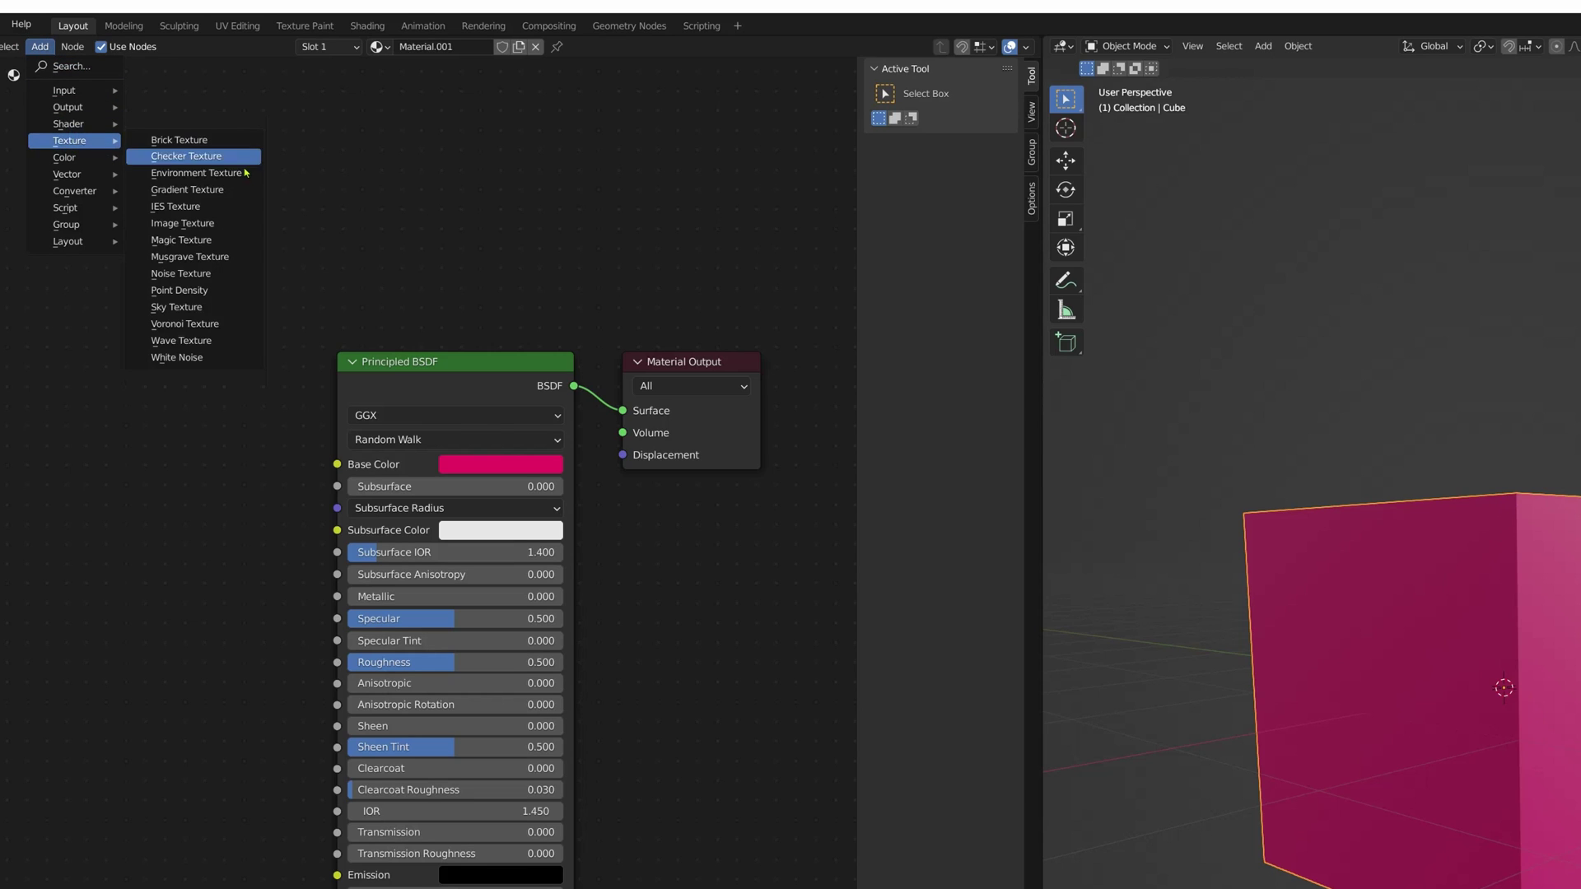
left_click(182, 223)
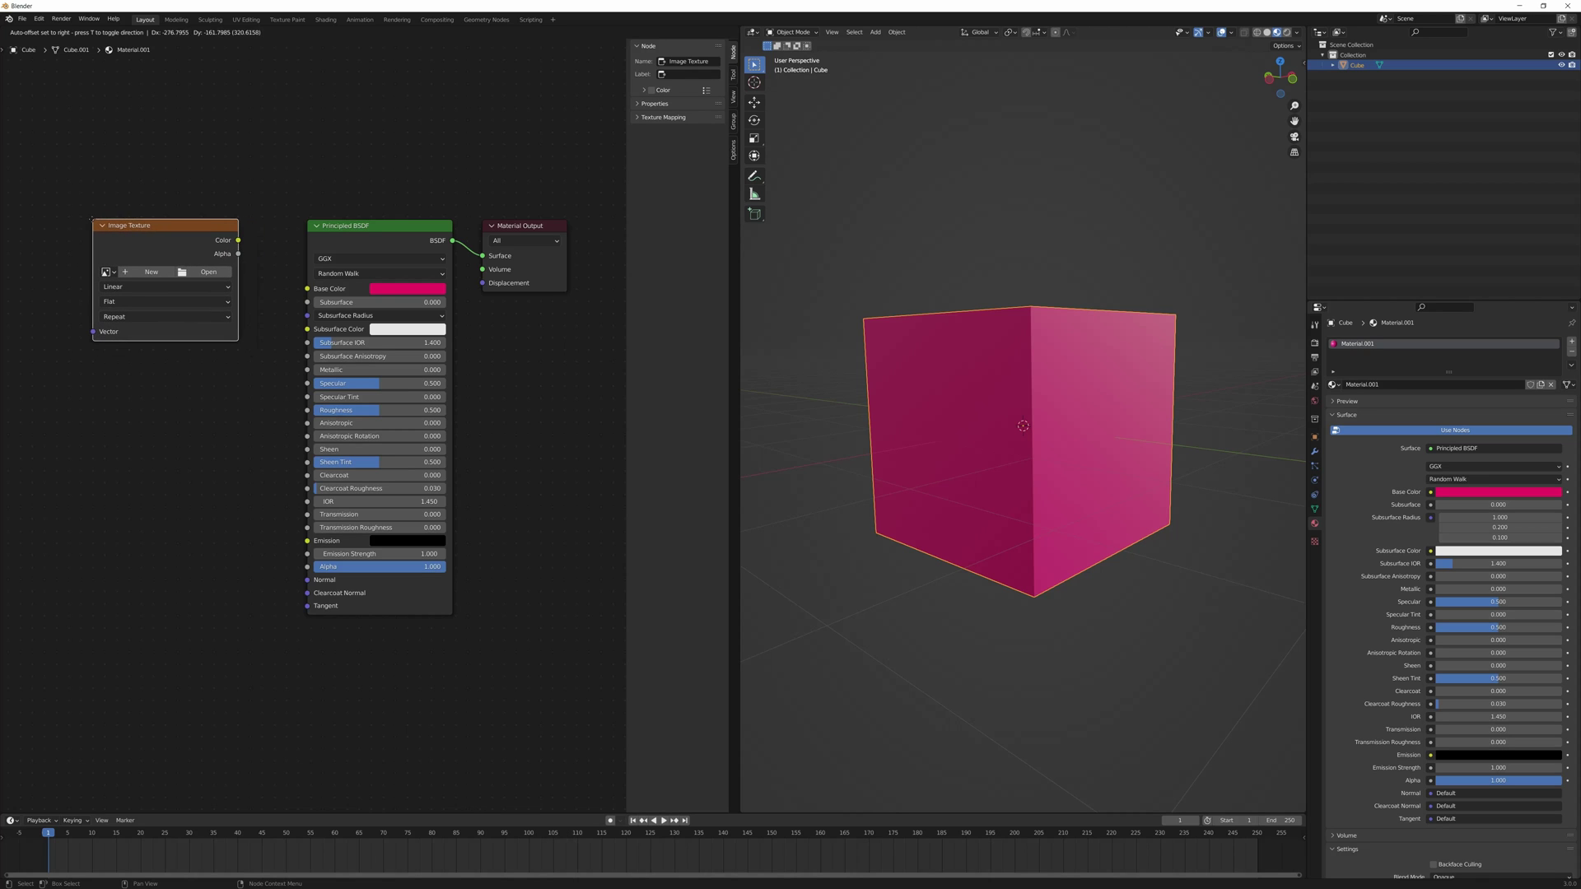
left_click(90, 220)
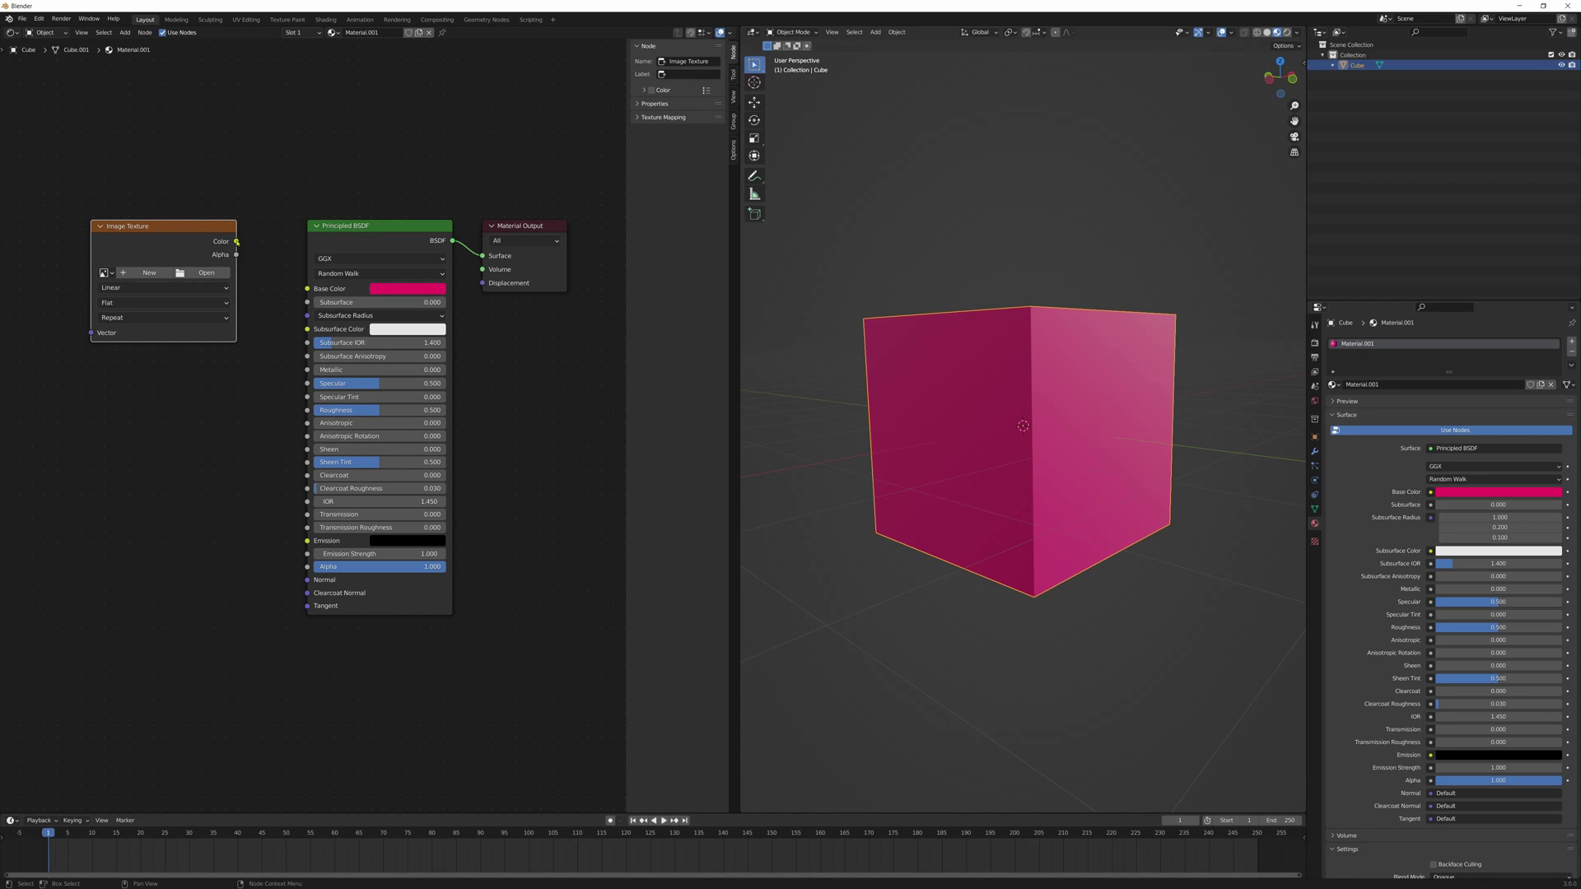
left_click_drag(237, 241, 308, 288)
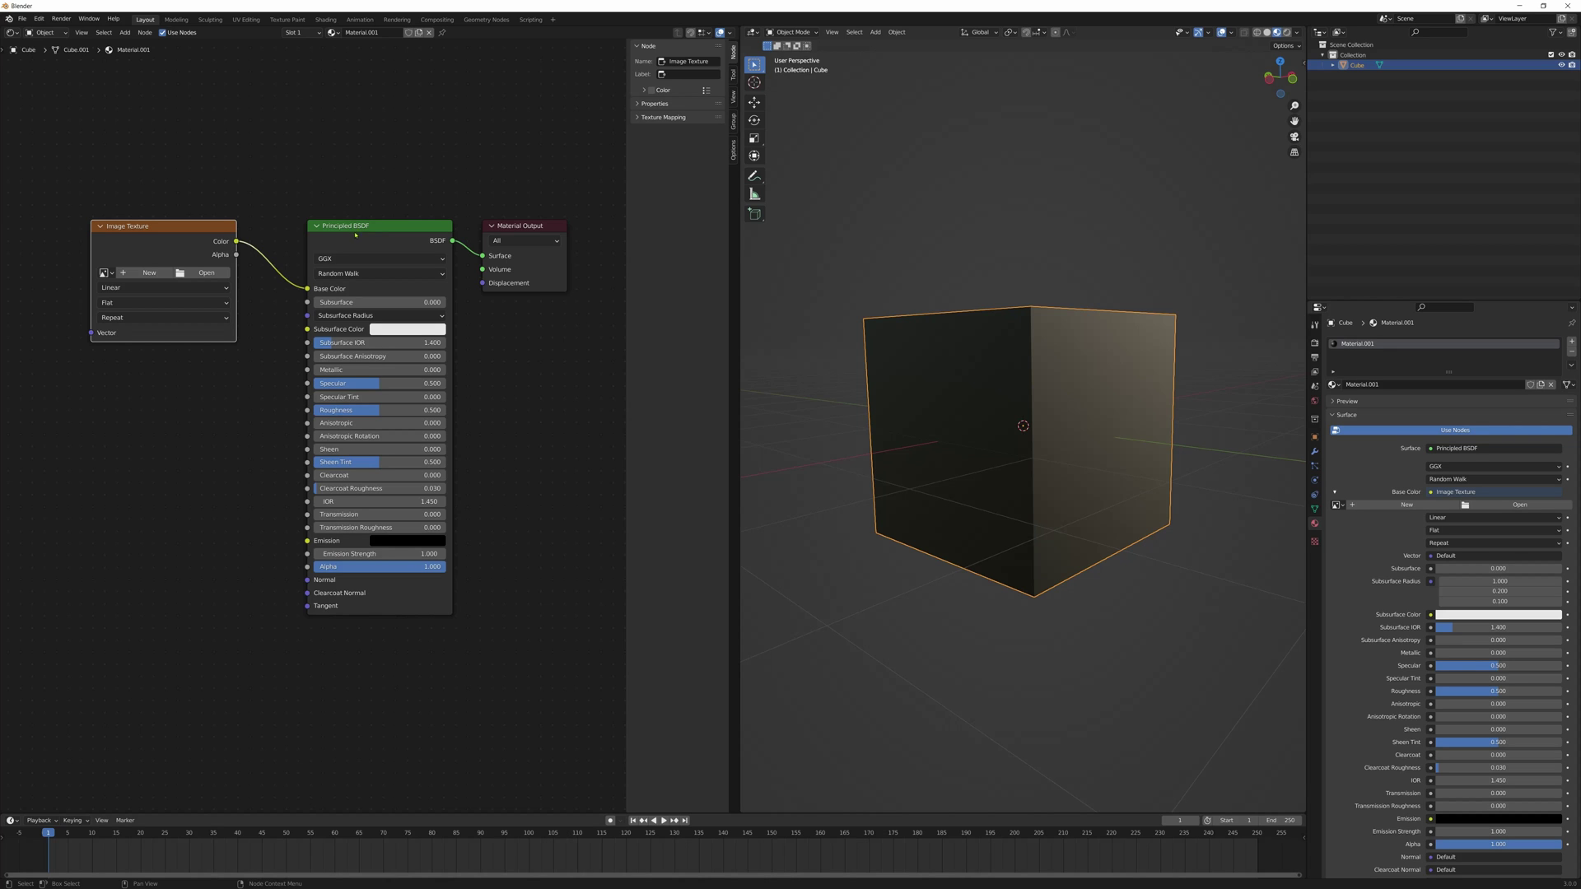
- Load copper with patina diffuse.png from the Desktop folder into the Image Texture node and inspect the cube's sides
left_click(203, 272)
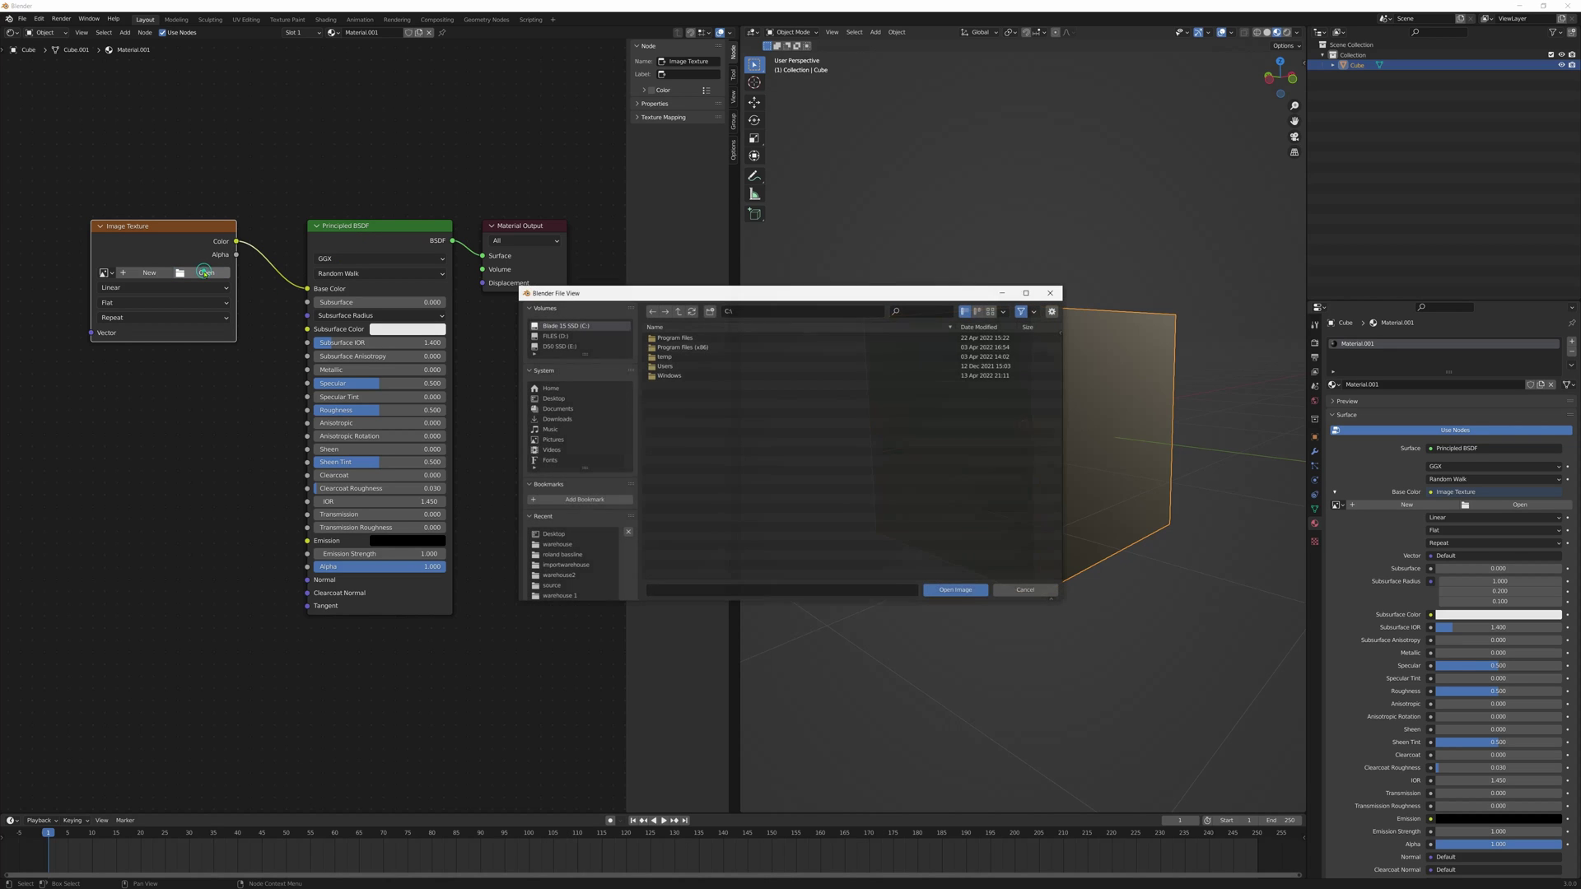
left_click(579, 400)
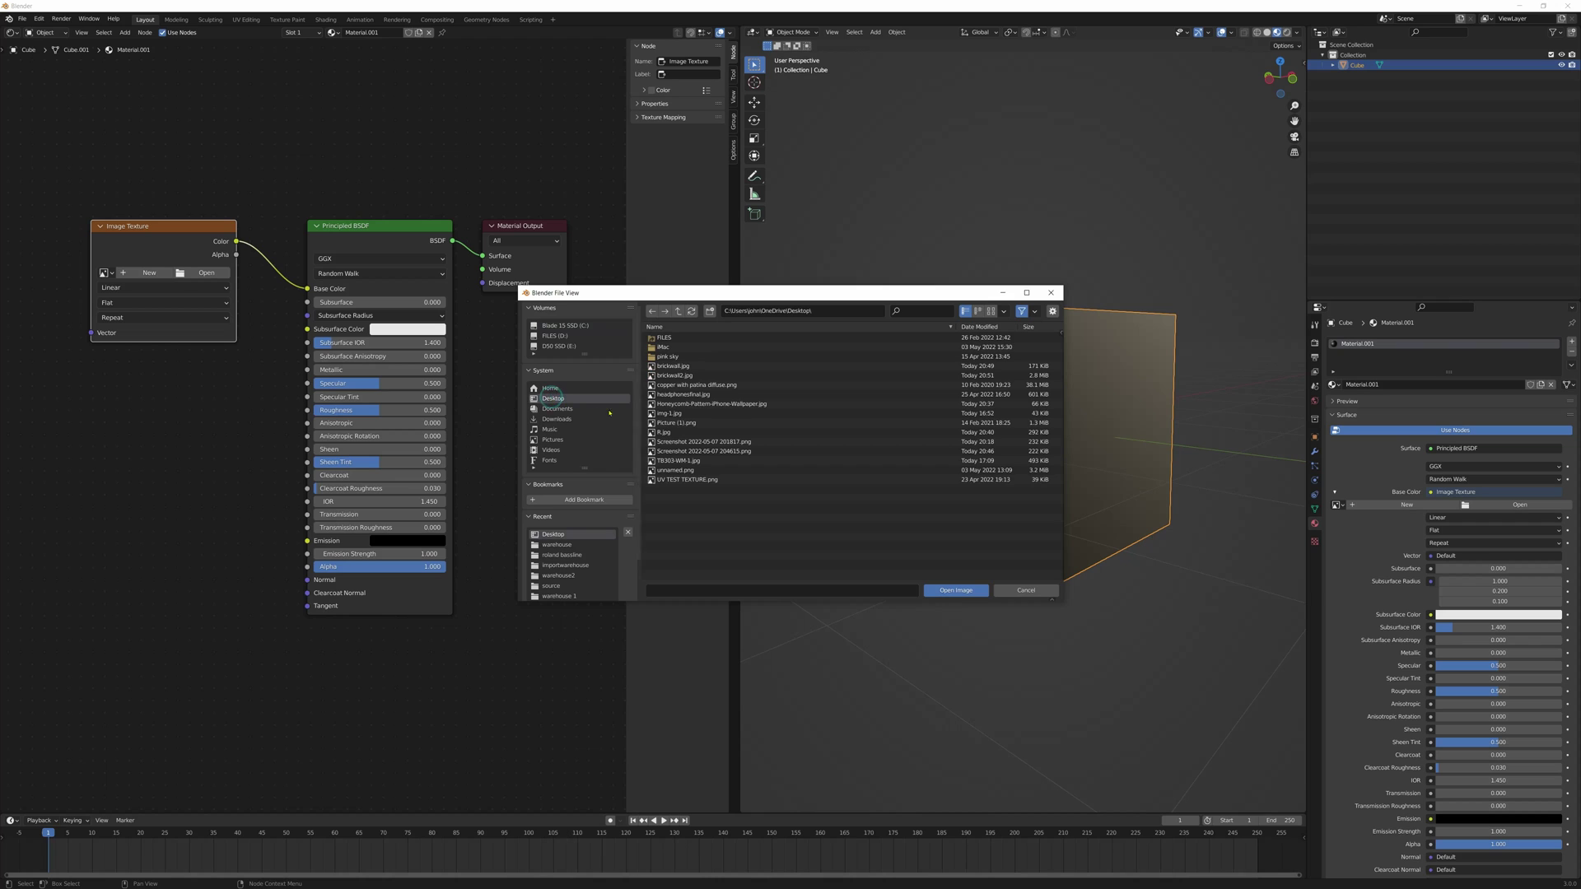
left_click(687, 385)
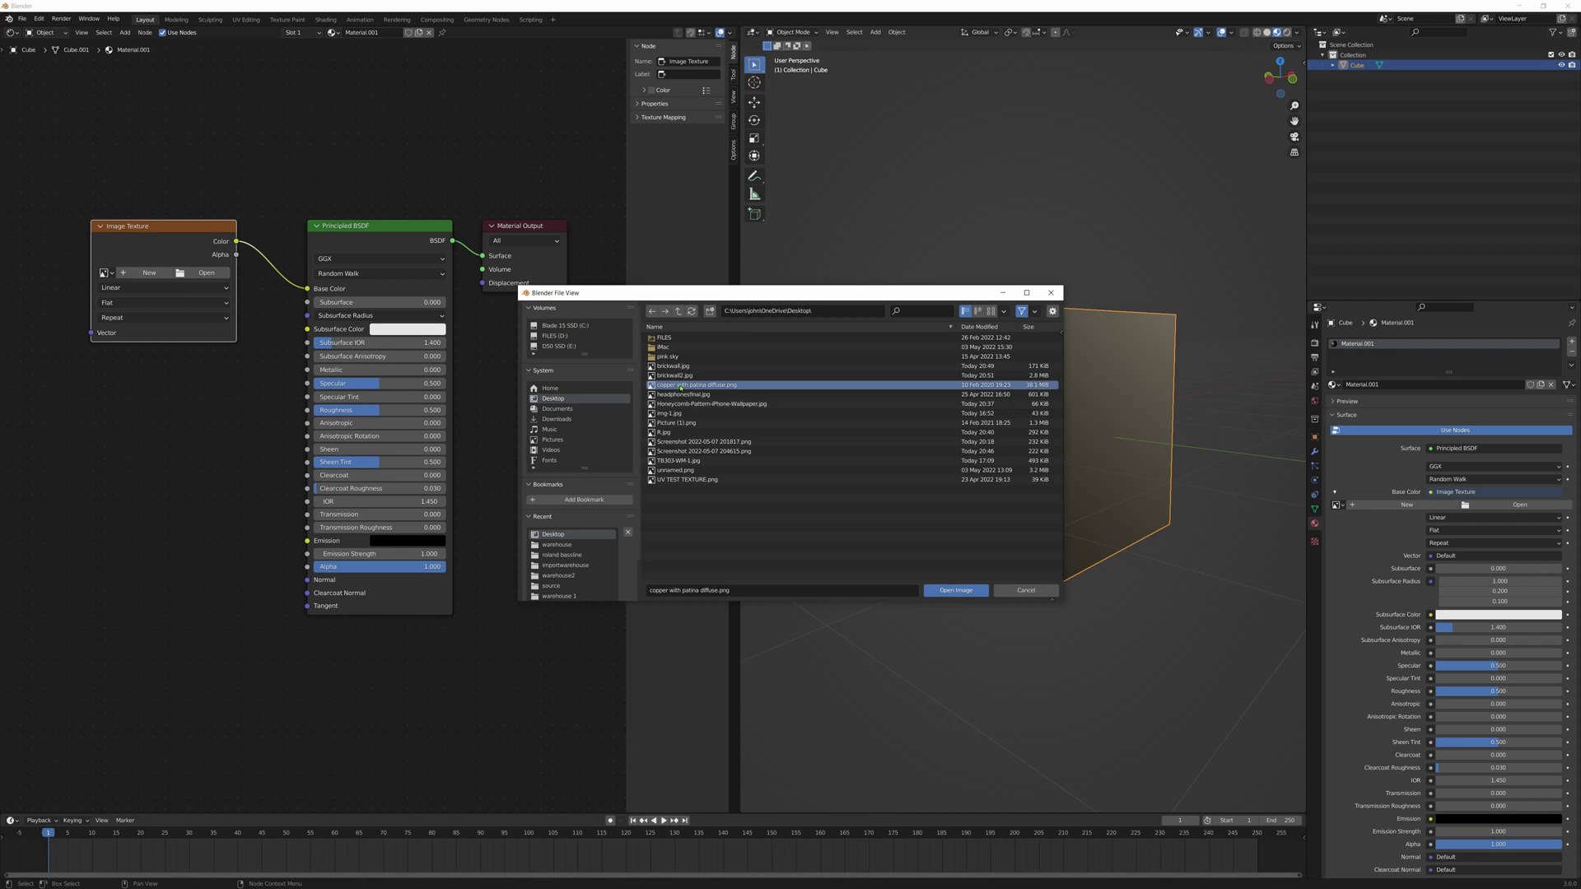
left_click(969, 591)
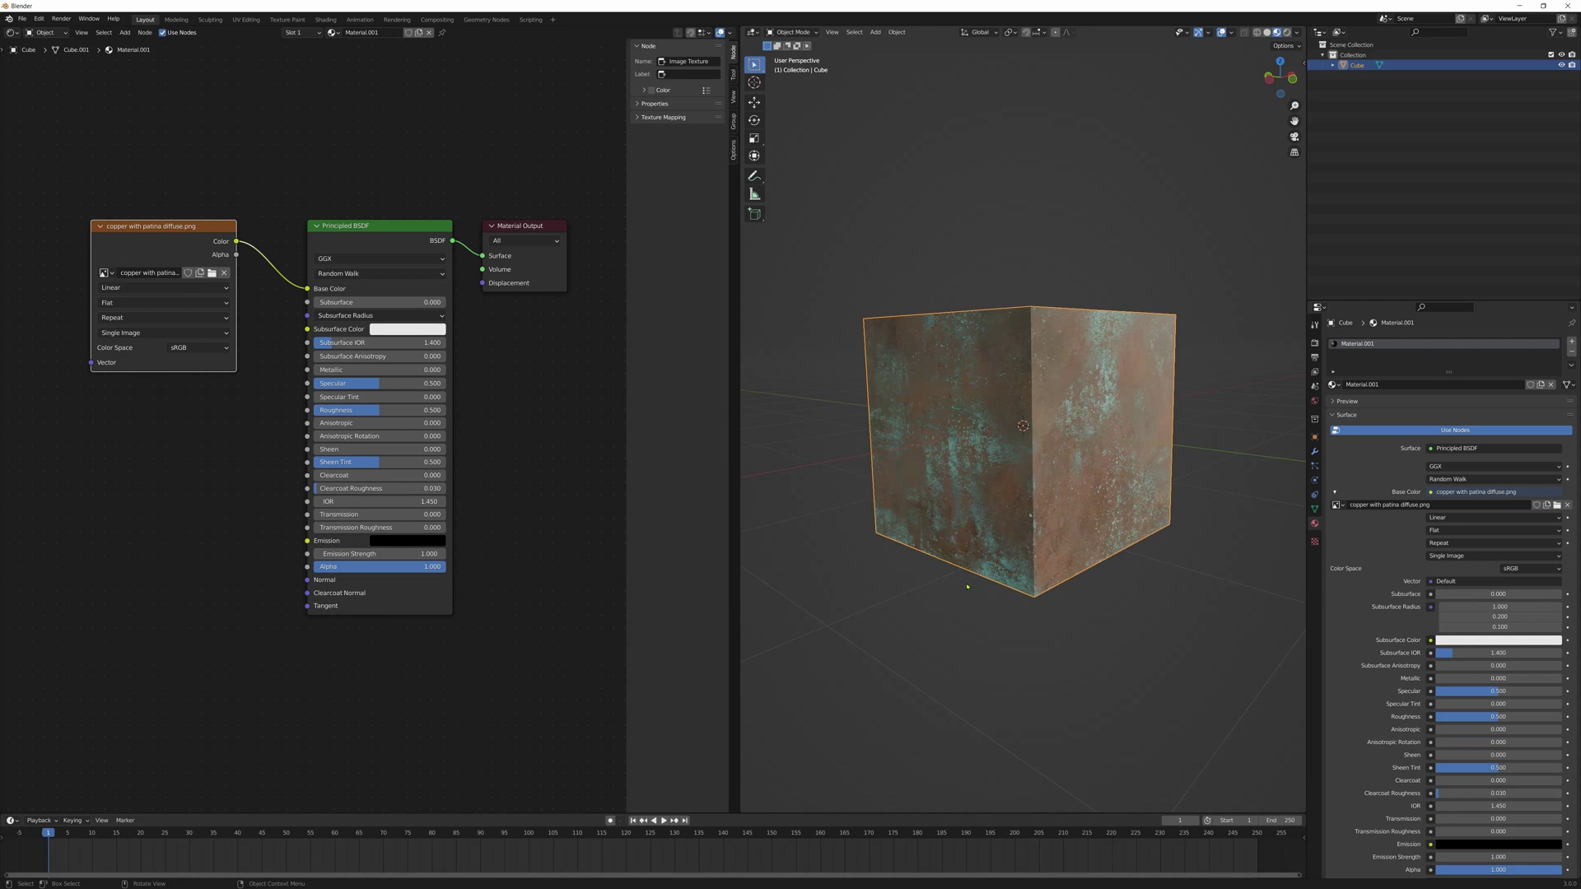
scroll(908, 476, "up", 2)
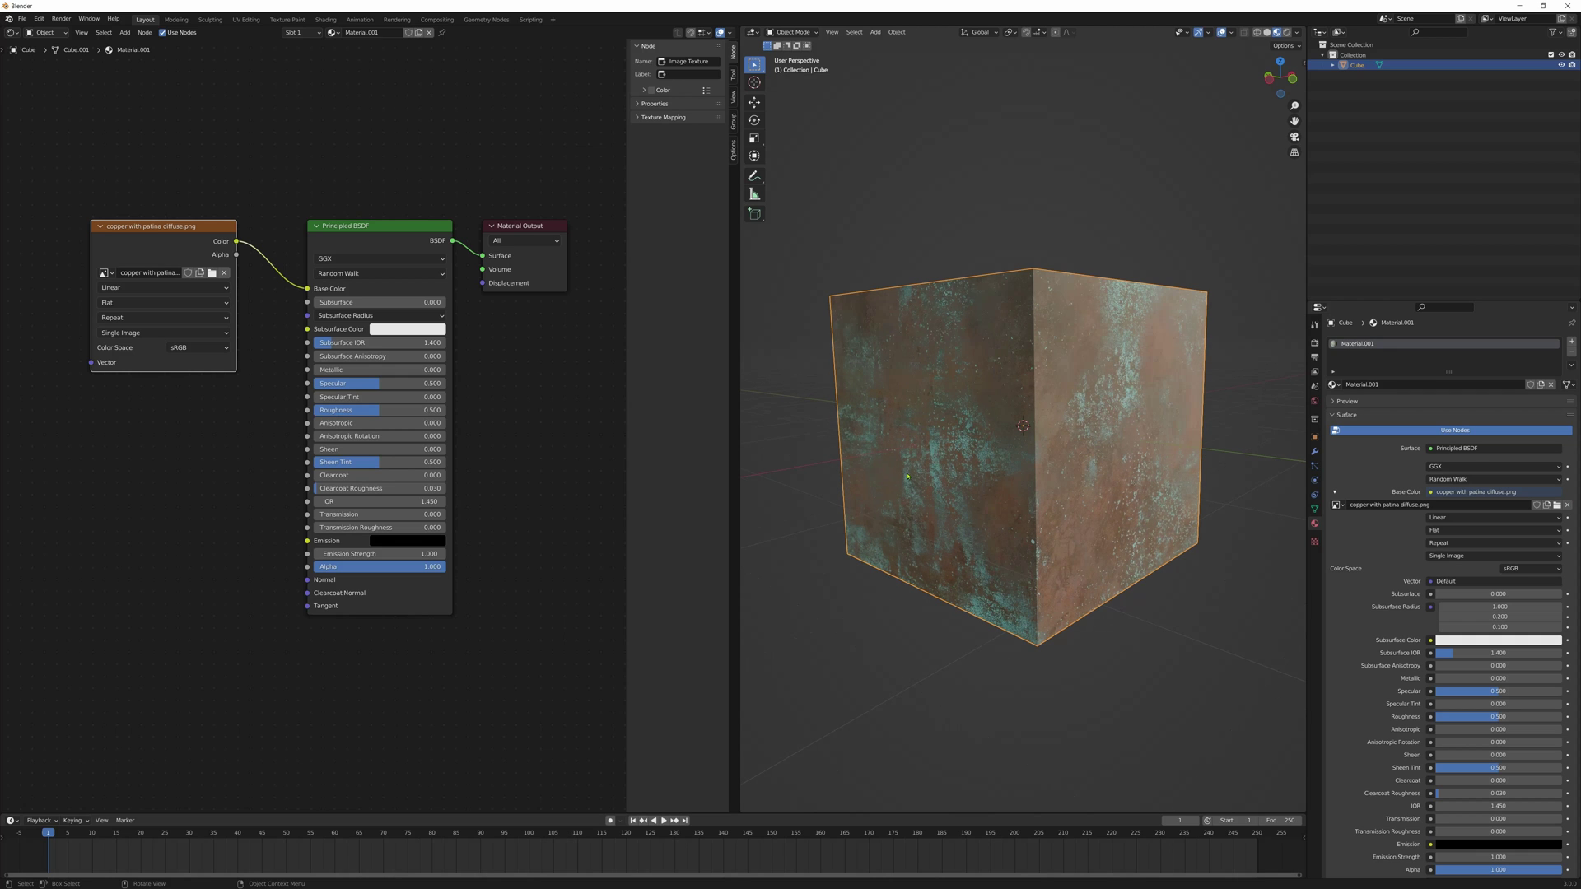
middle_click_drag(909, 477, 1084, 465)
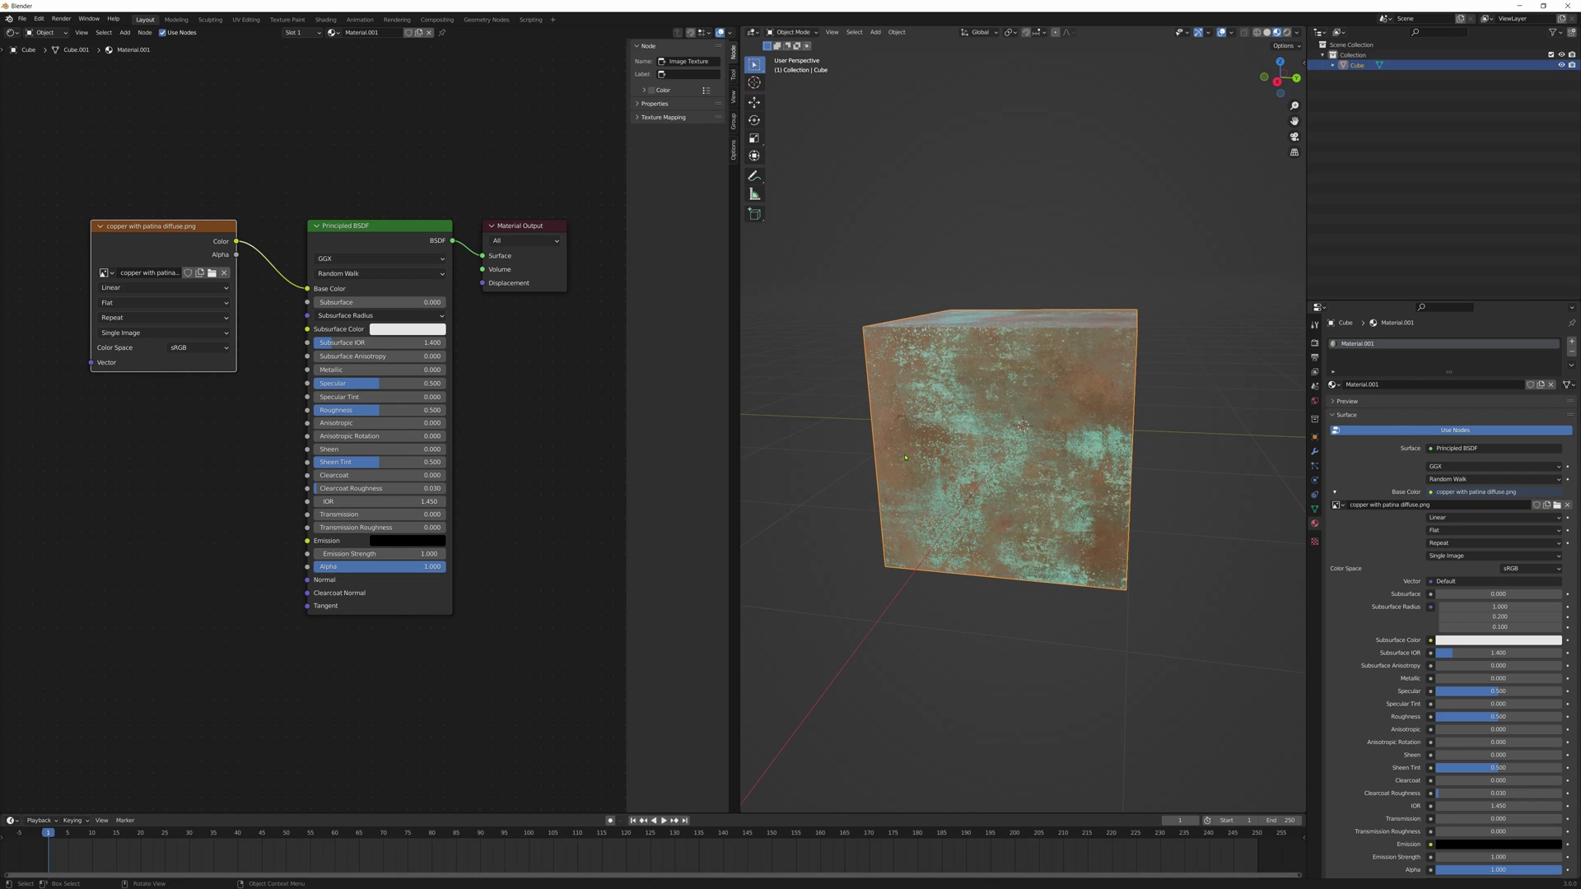
middle_click_drag(906, 458, 826, 458)
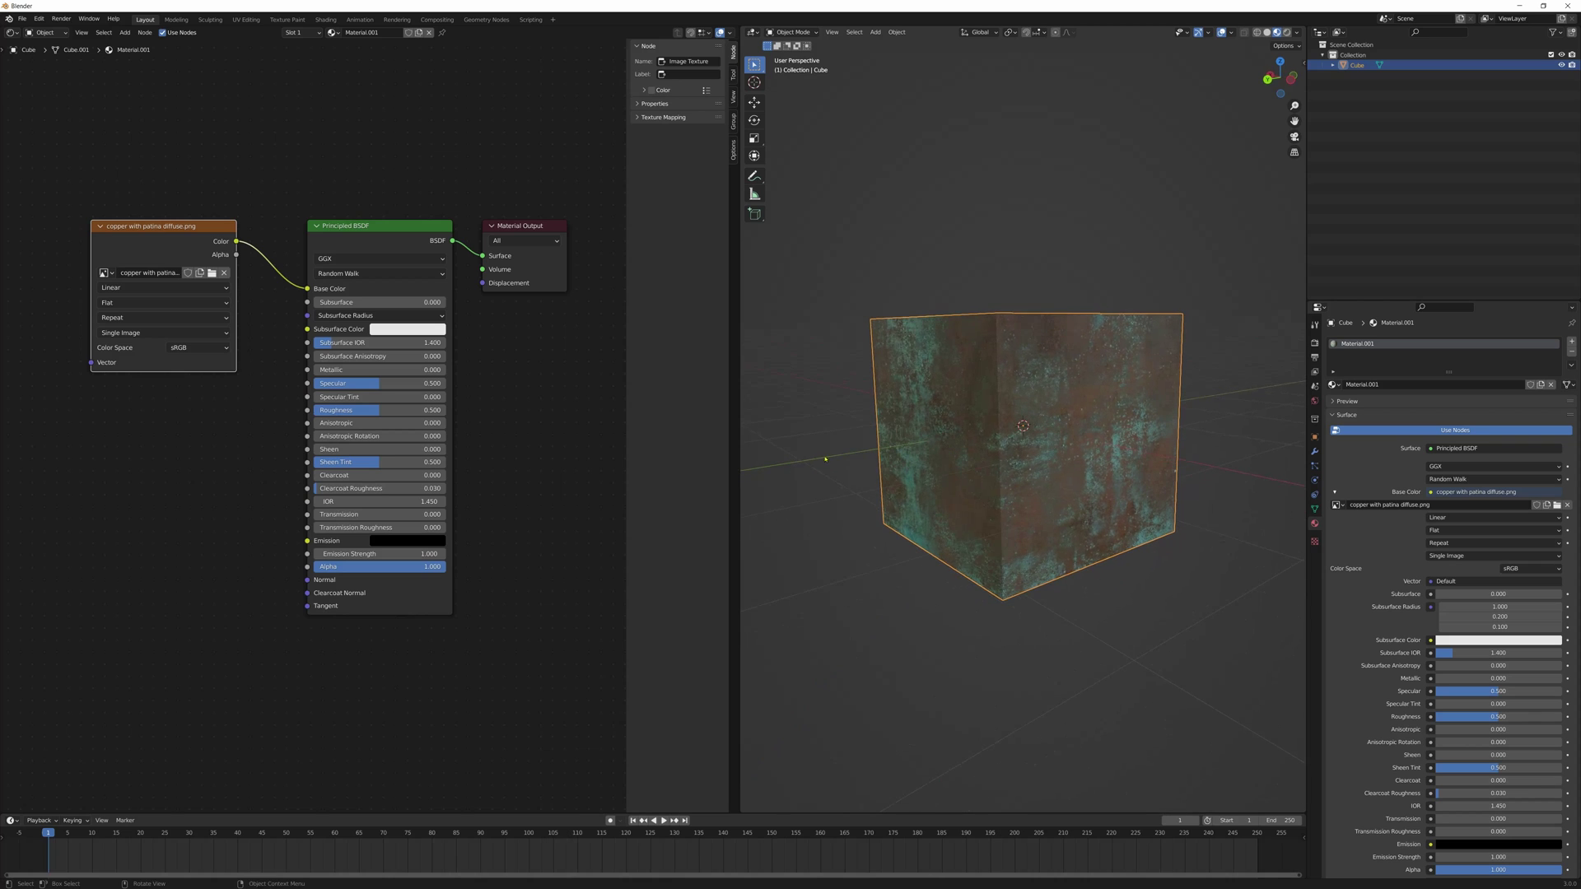
- Add a ColorRamp node below the image texture and connect the texture's Color output to its Fac input
left_click(124, 32)
mouse_move(157, 121)
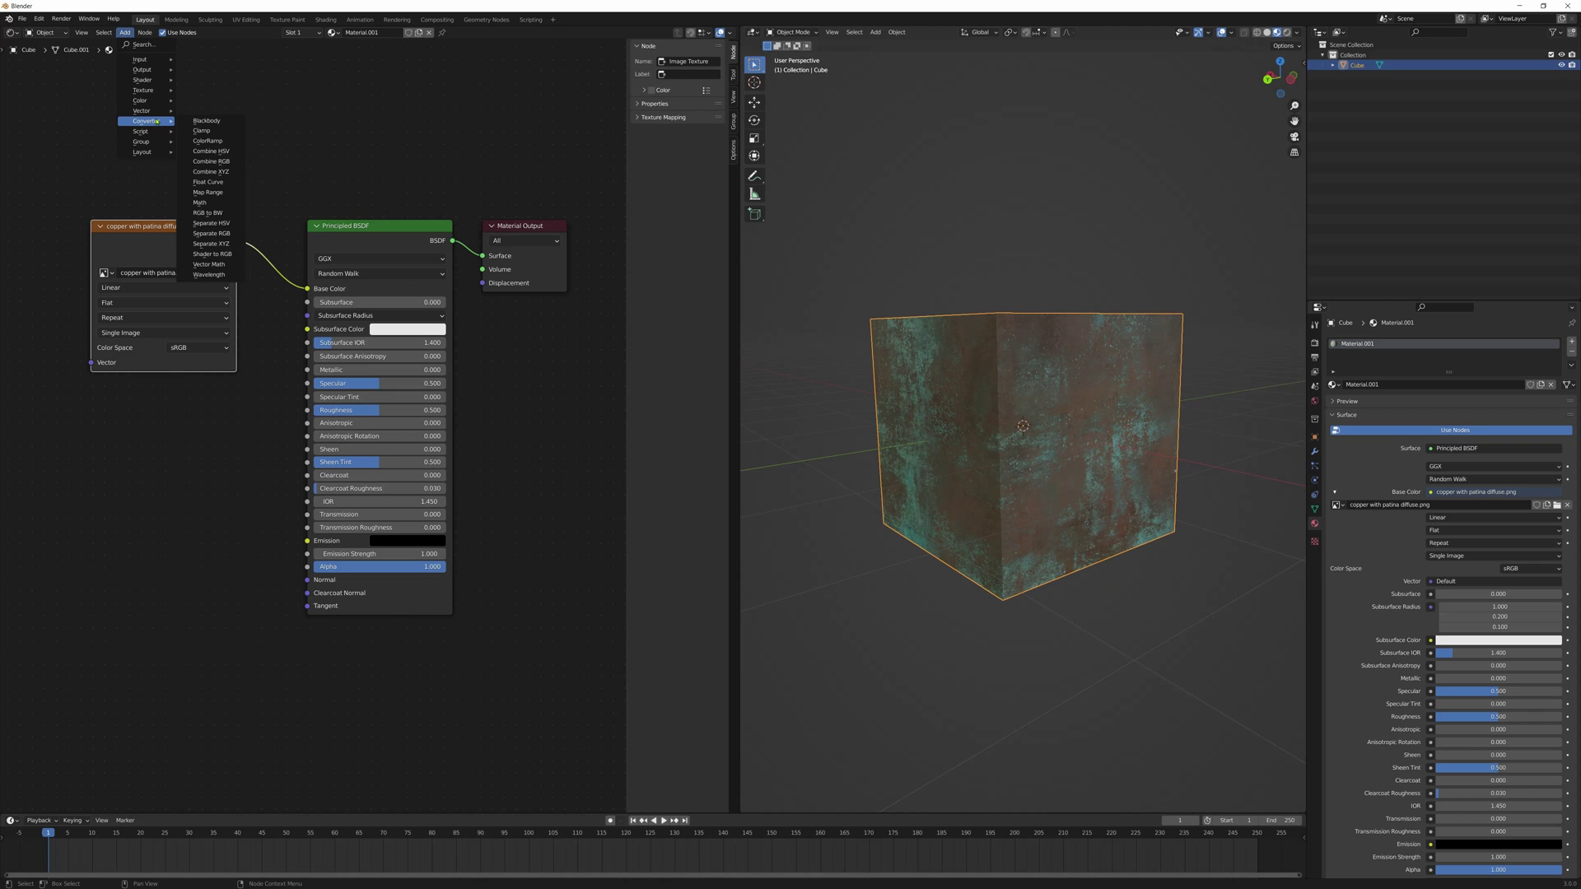
left_click(210, 141)
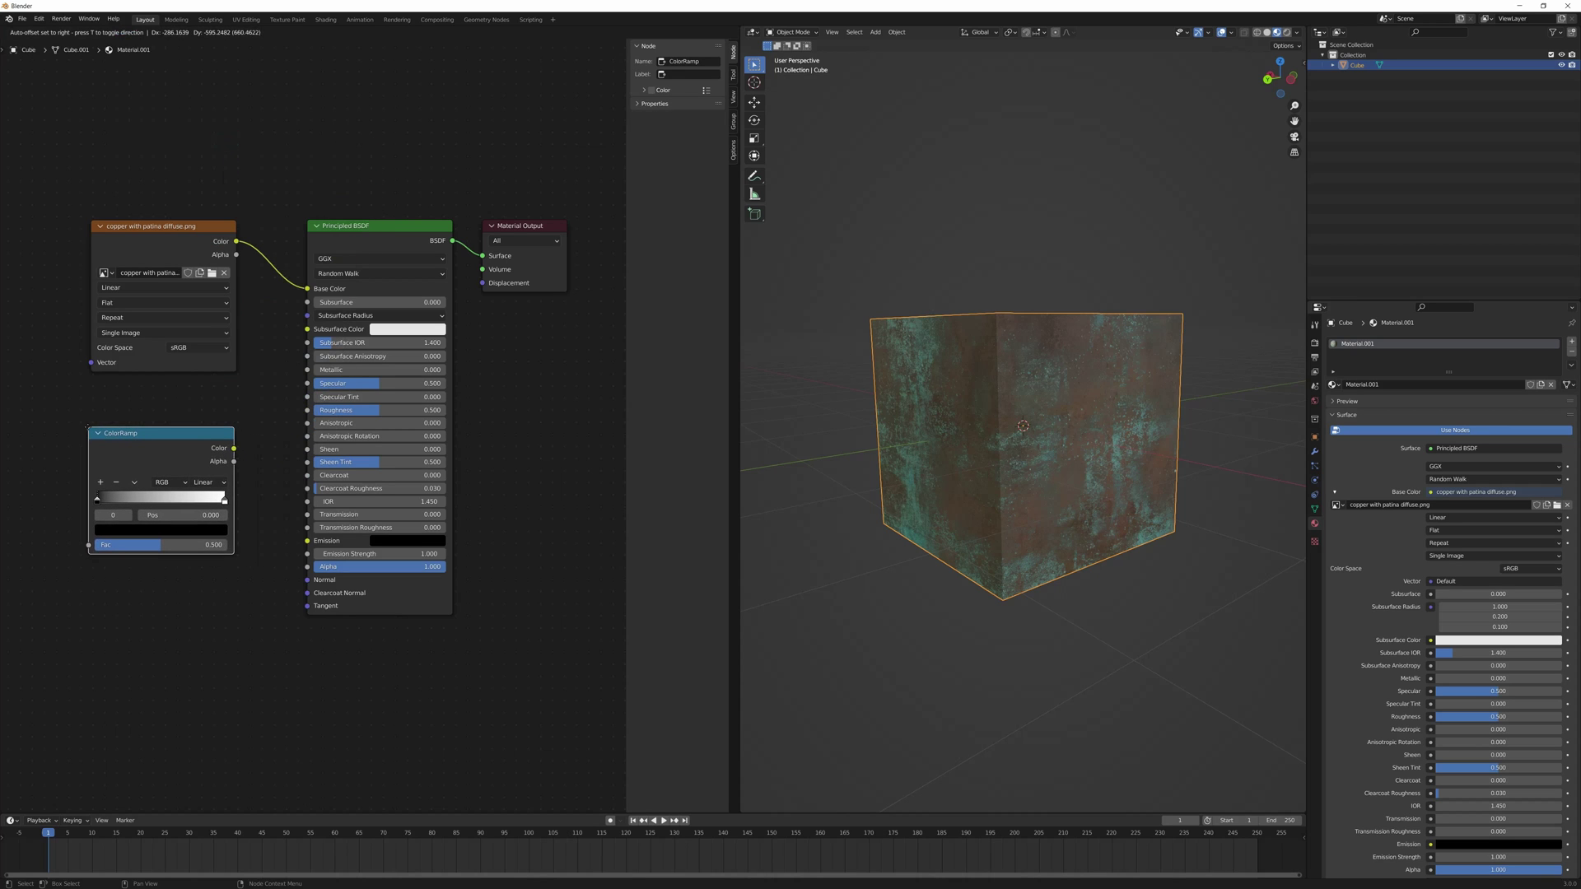
left_click(90, 426)
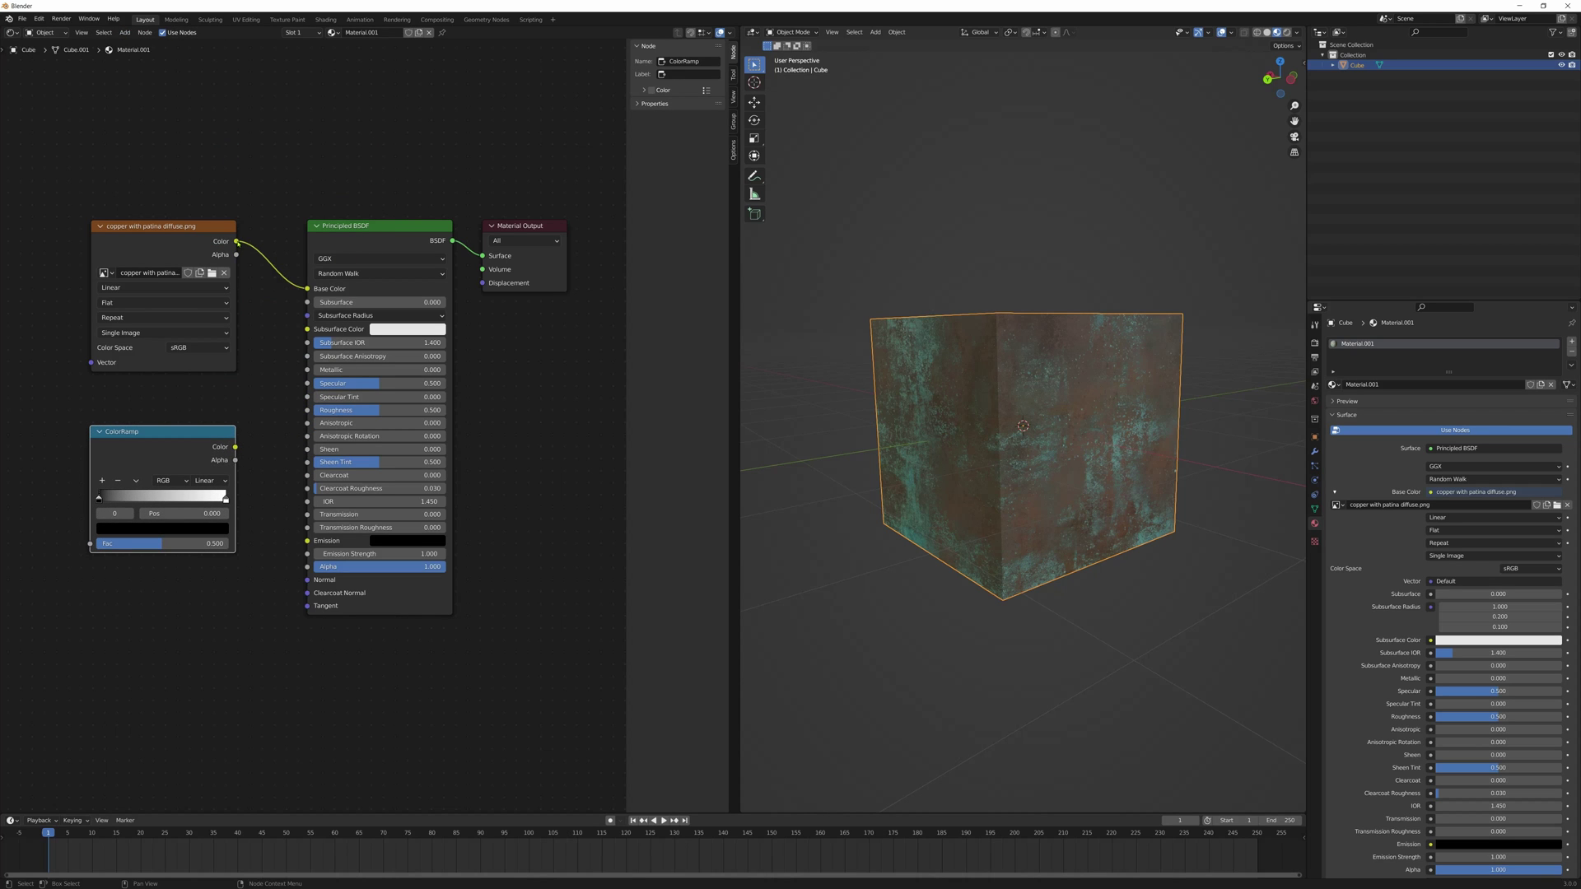
left_click_drag(237, 241, 88, 546)
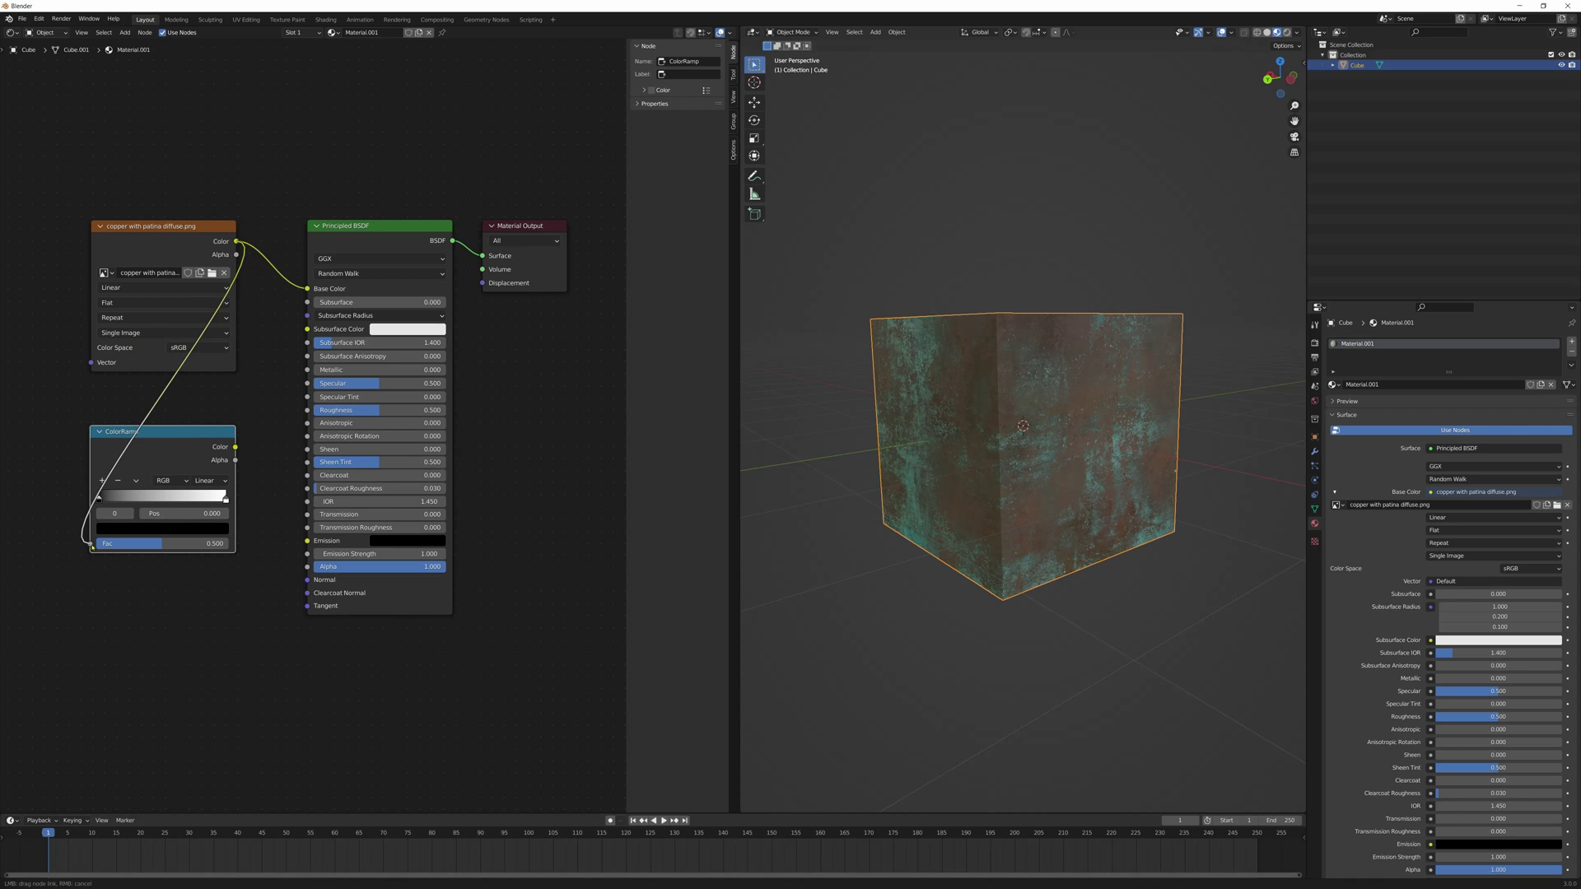
left_click_drag(92, 546, 96, 546)
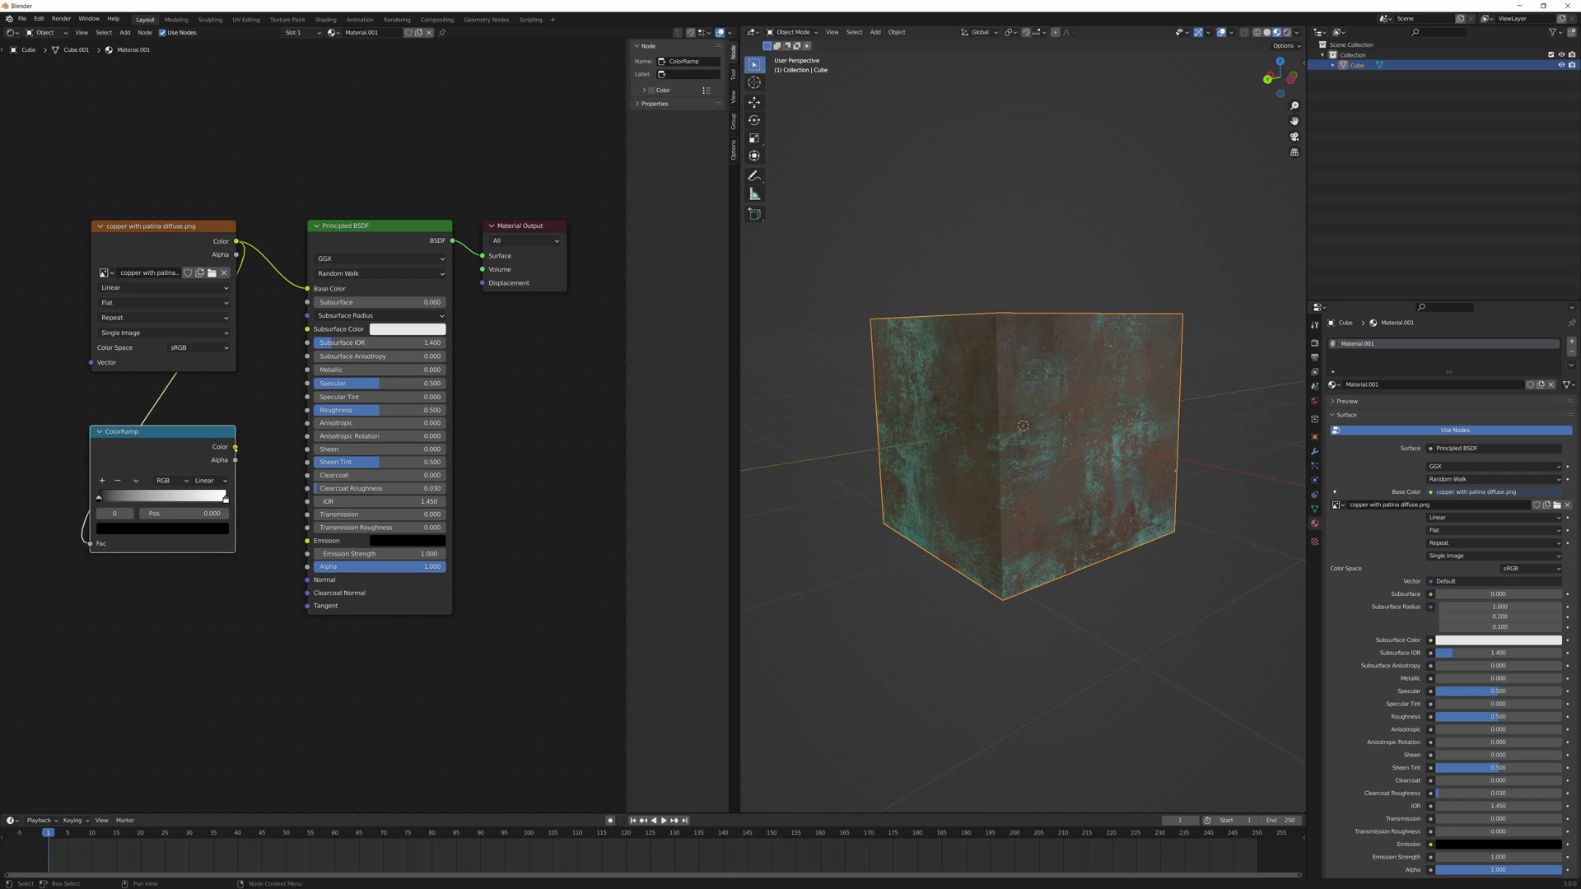
- Preview the ColorRamp through the Material Output's Surface and move its black stop to about 0.076 and white stop to about 0.917
left_click_drag(235, 448, 486, 261)
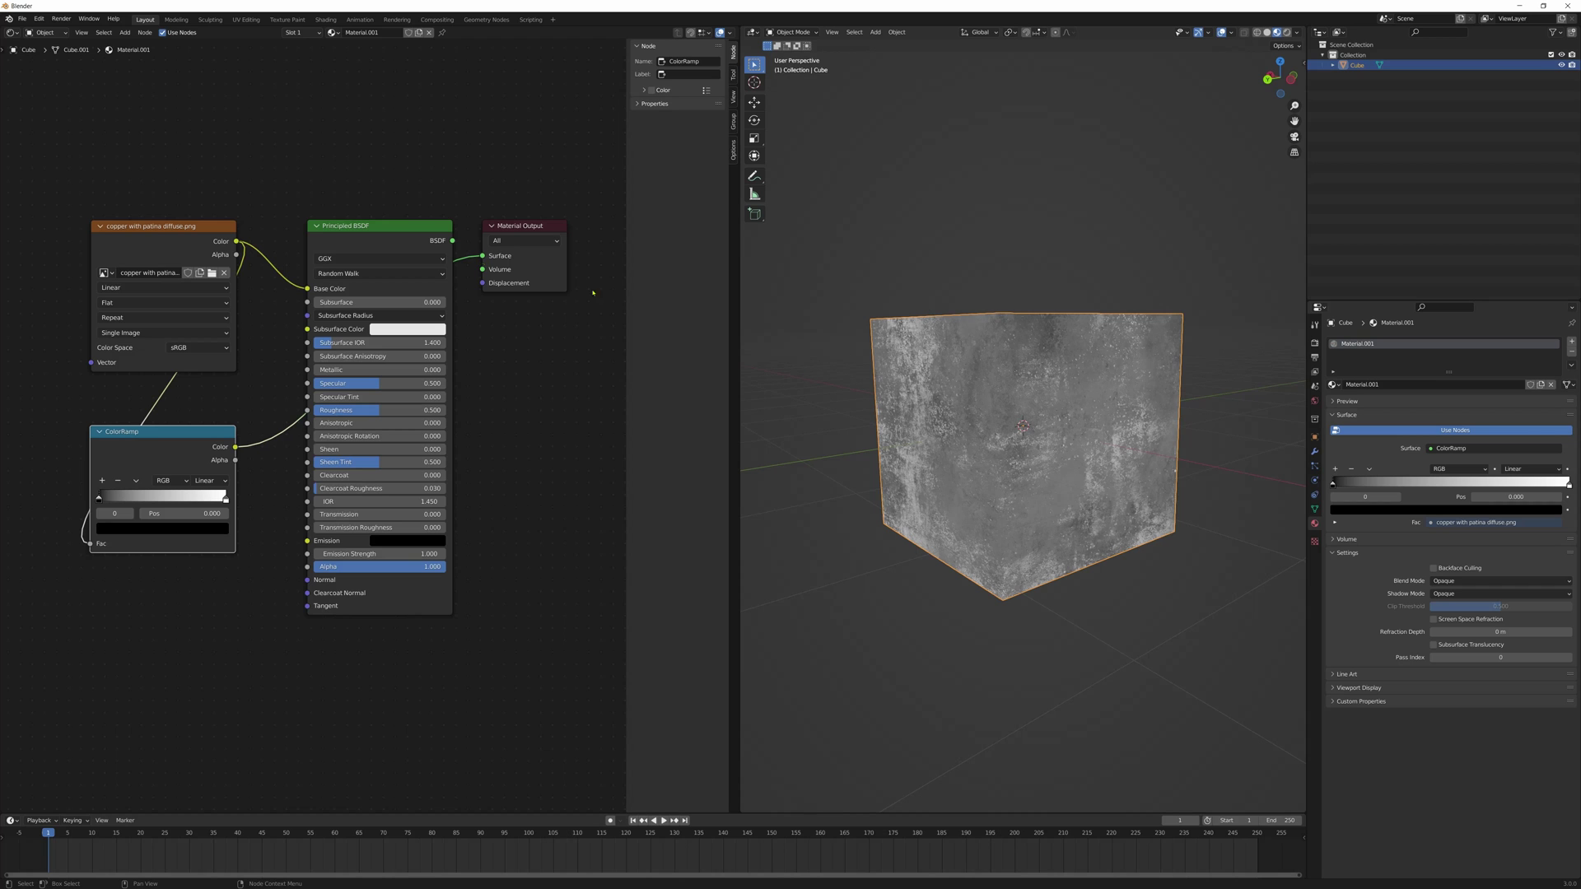
scroll(1057, 499, "up", 4)
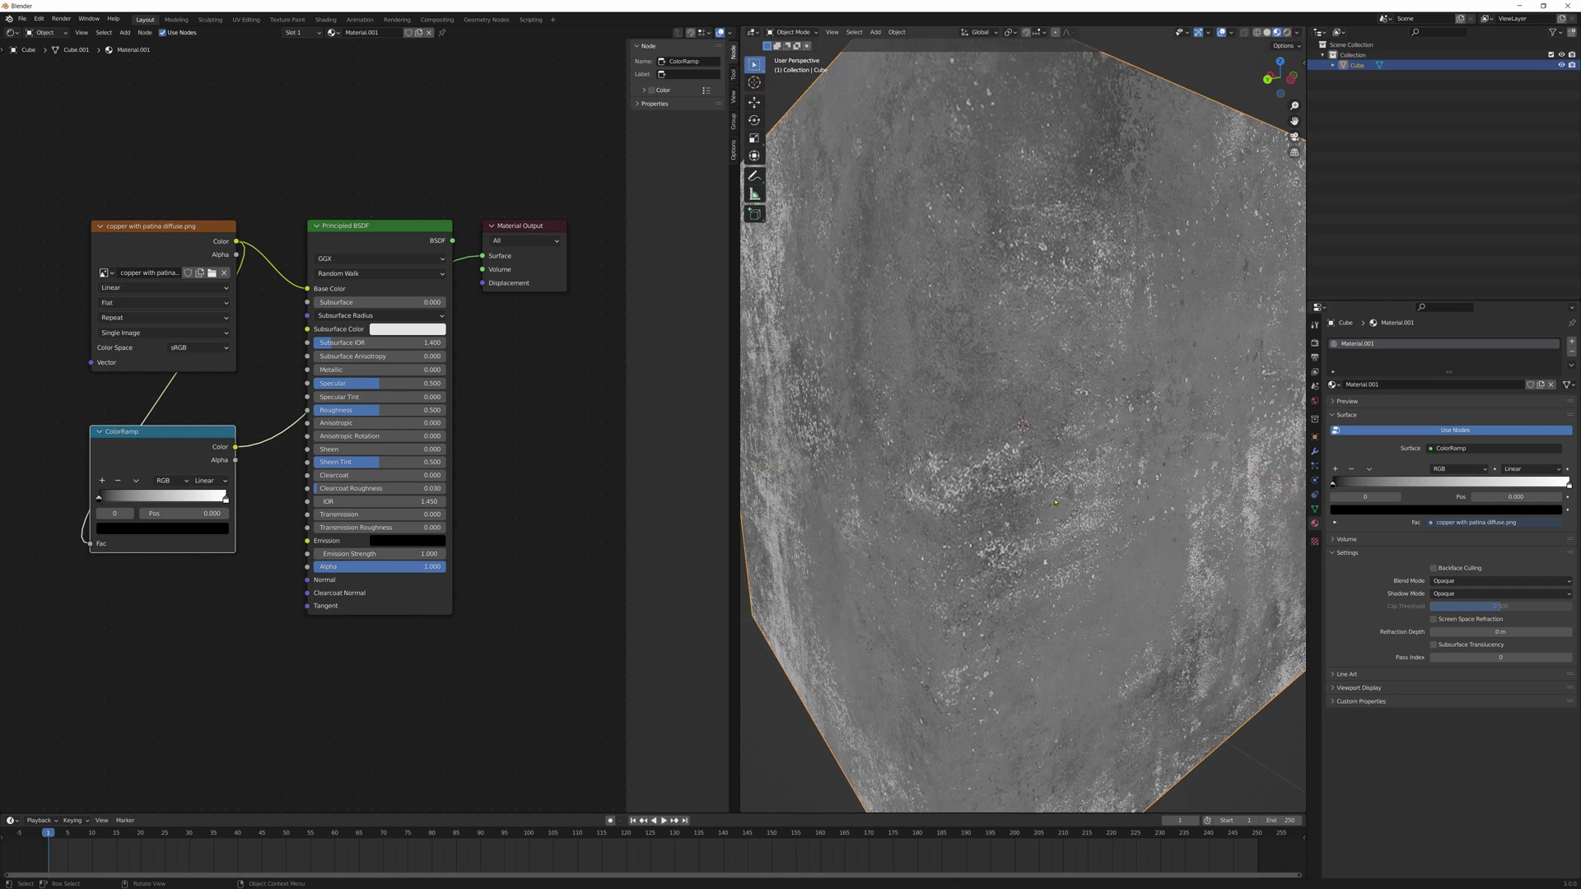
scroll(1056, 501, "down", 3)
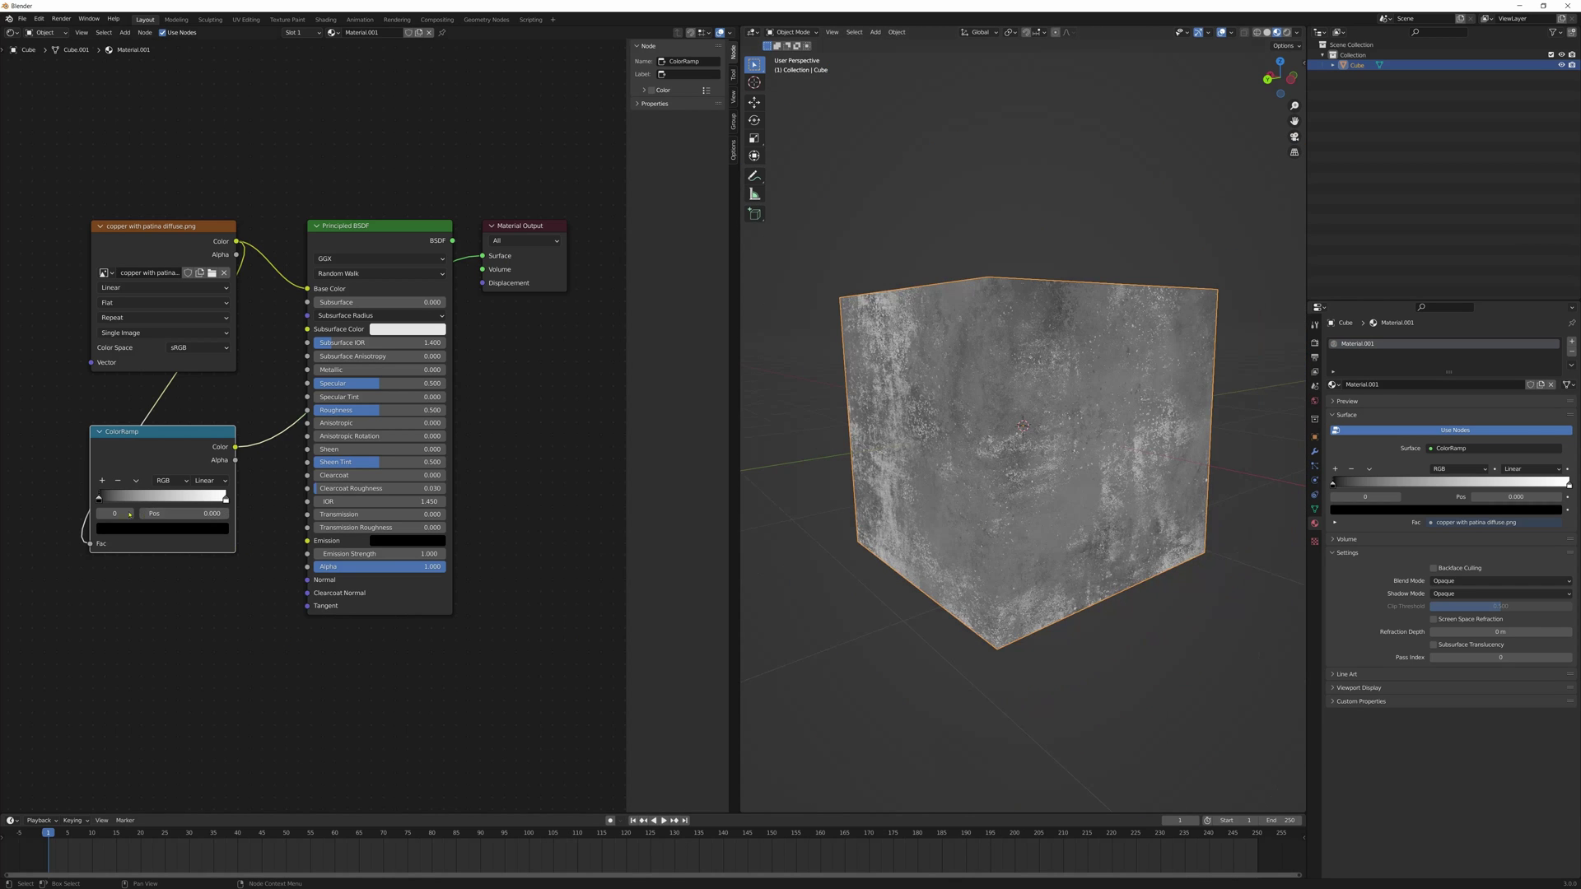
left_click_drag(100, 499, 109, 500)
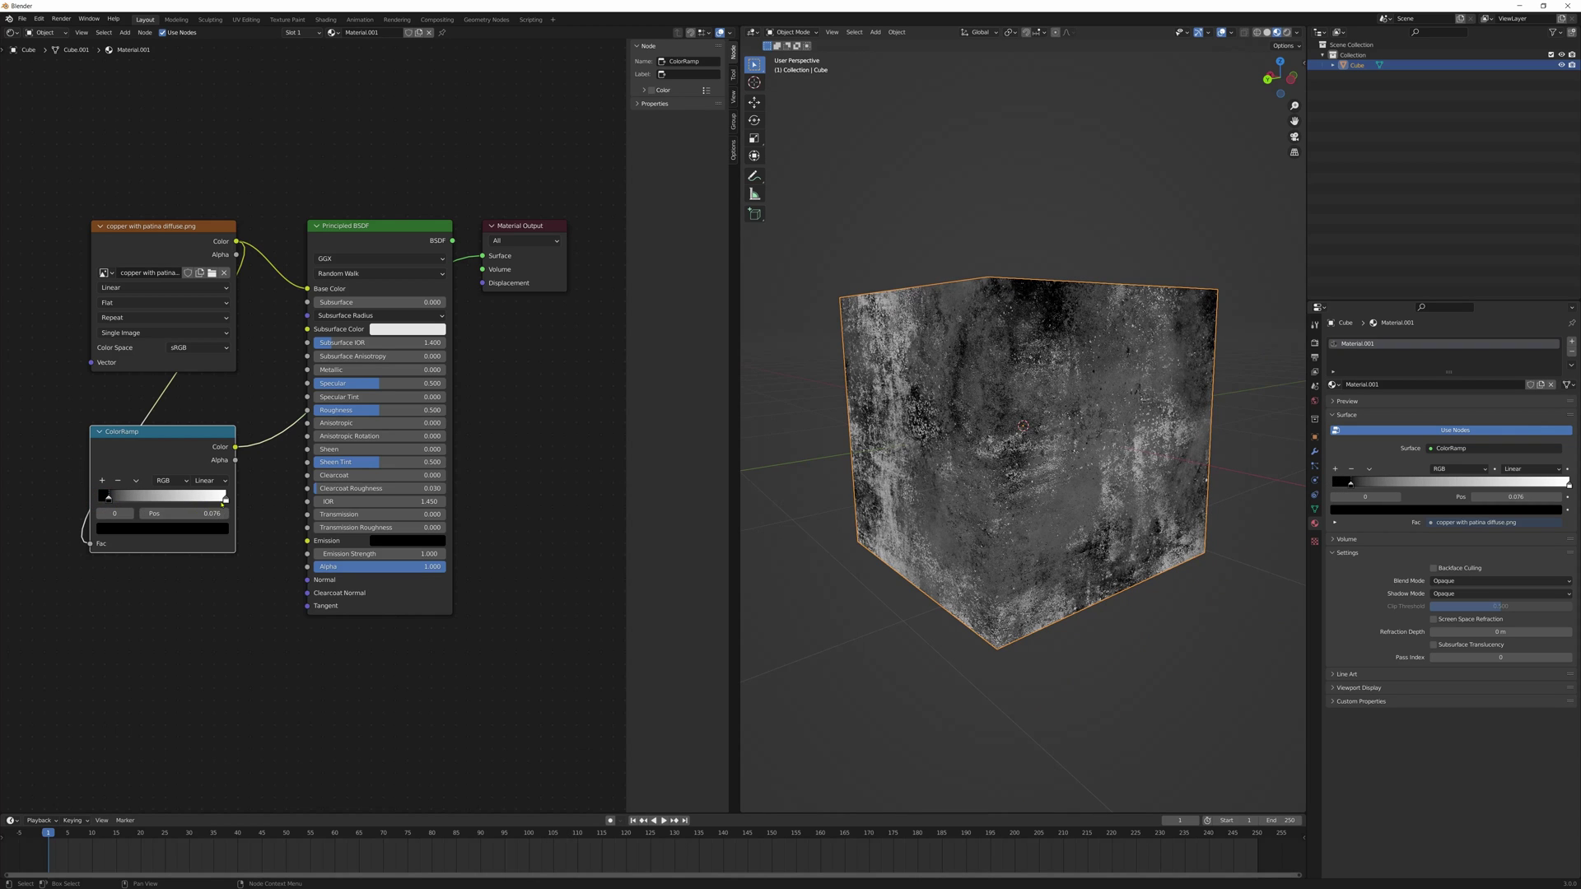
left_click_drag(225, 500, 216, 500)
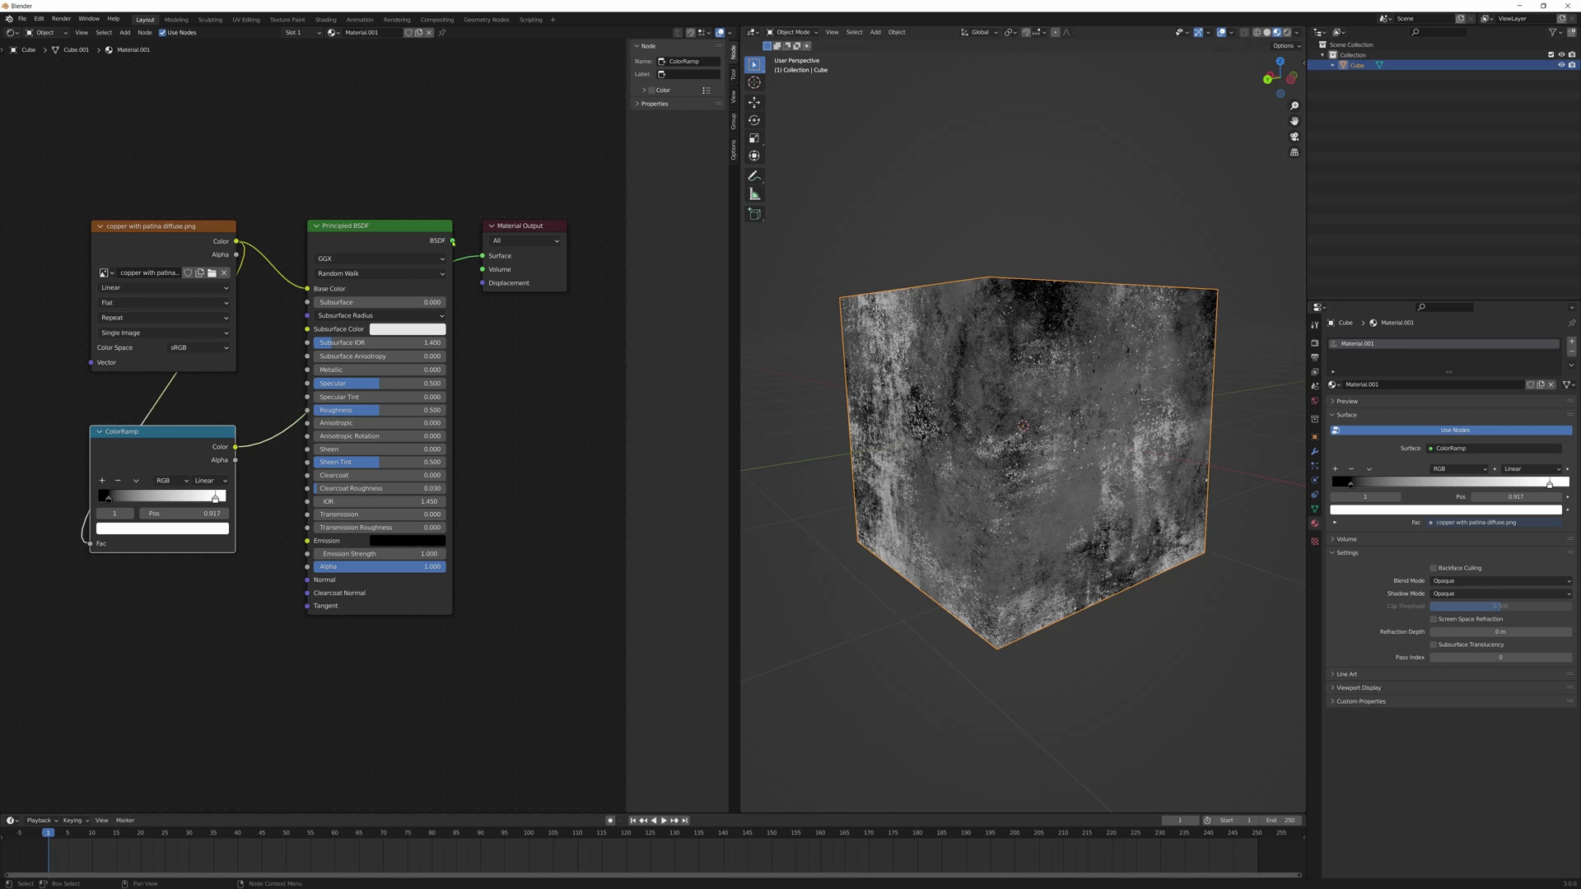
- Reconnect the Principled BSDF output to the Material Output's Surface input and check the cube up close
left_click_drag(453, 241, 482, 256)
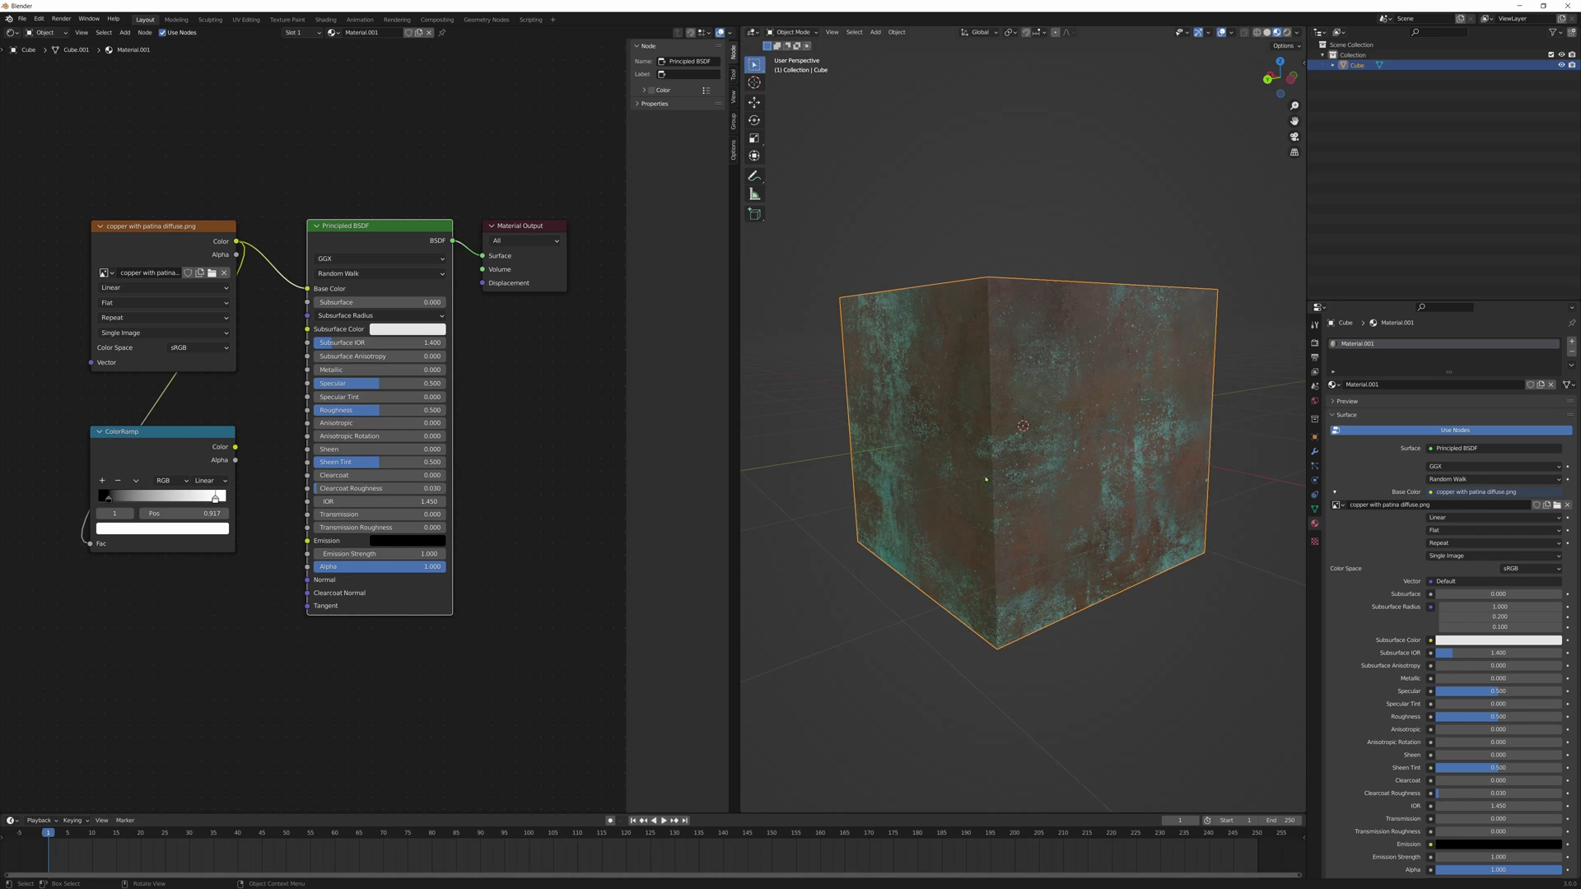
scroll(985, 479, "down", 3)
scroll(972, 492, "up", 5)
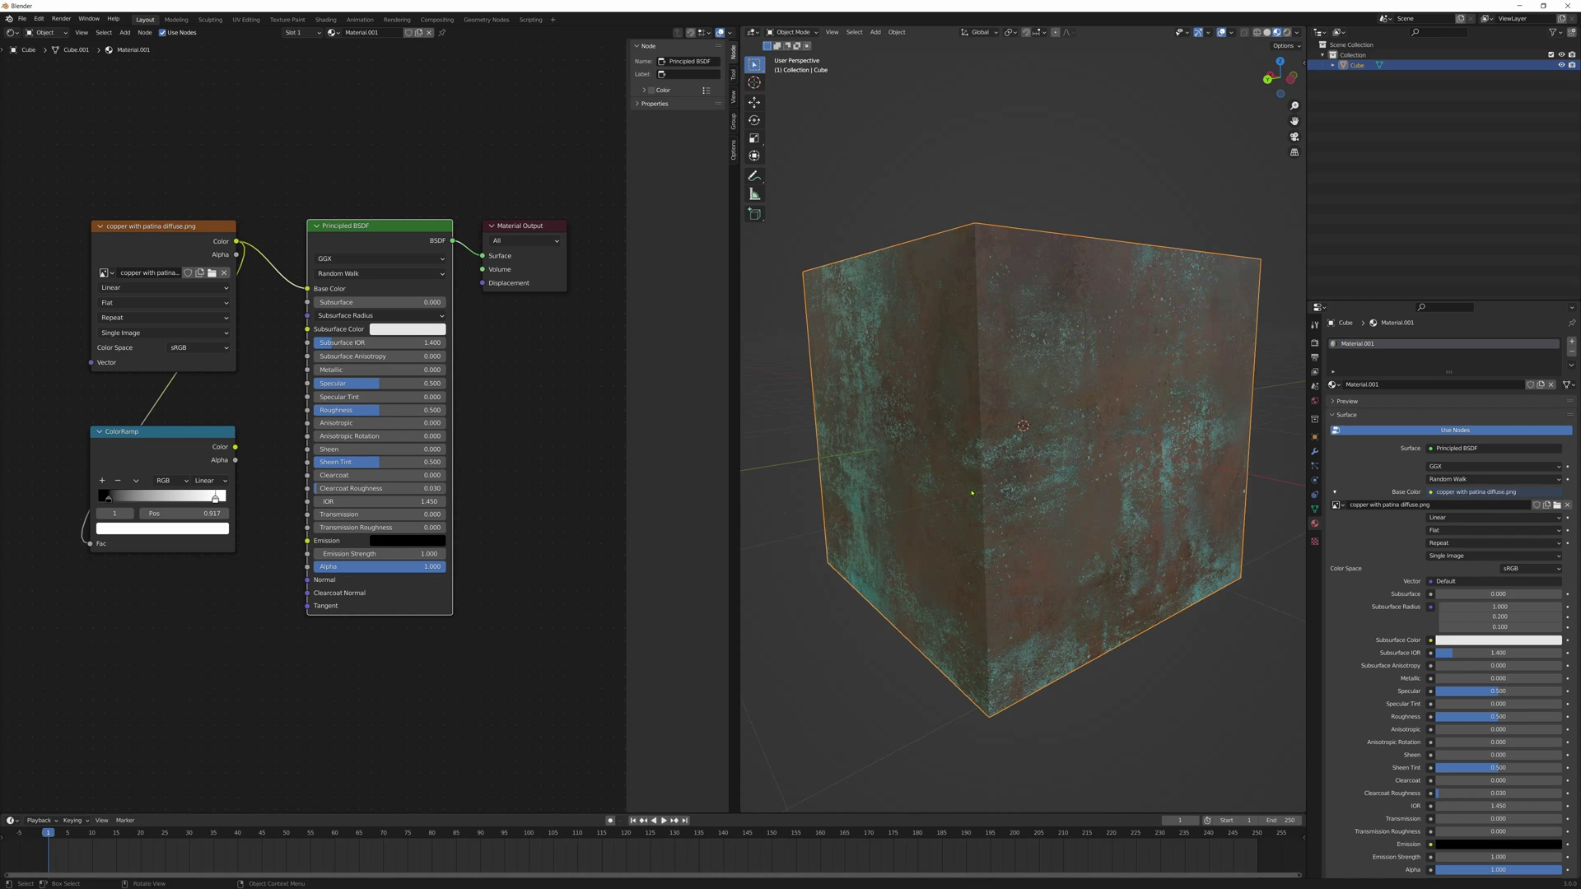
scroll(972, 492, "down", 1)
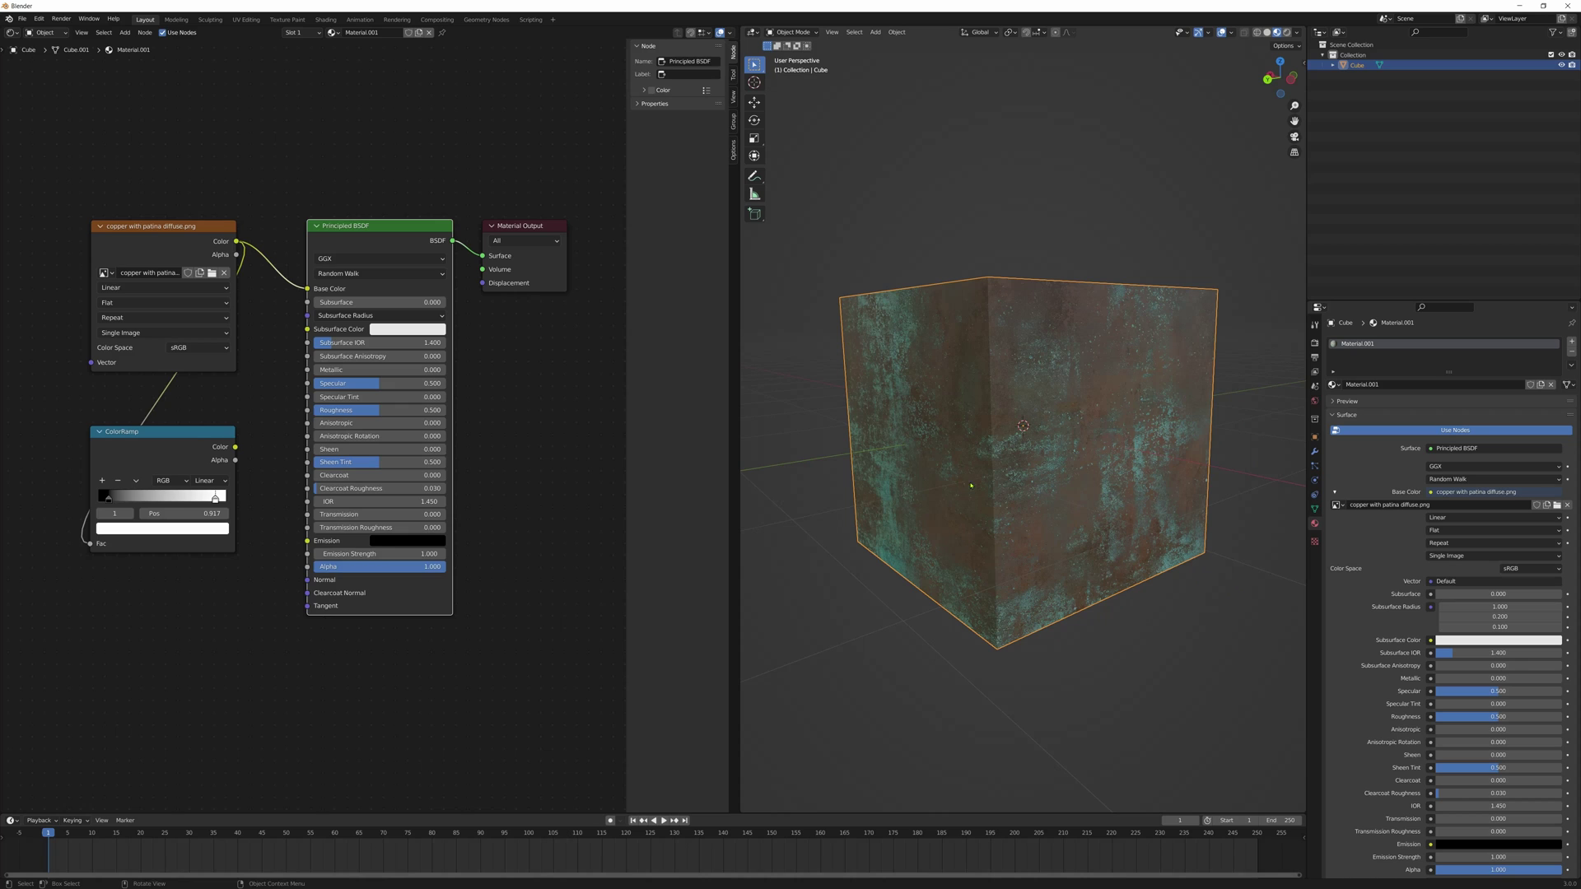
- Add a Bump node below the ColorRamp, with the ramp's Color feeding Height and the bump's Normal feeding the Principled BSDF's Normal
mouse_move(193, 436)
left_mouse_down()
mouse_move(233, 445)
mouse_move(188, 423)
left_mouse_up()
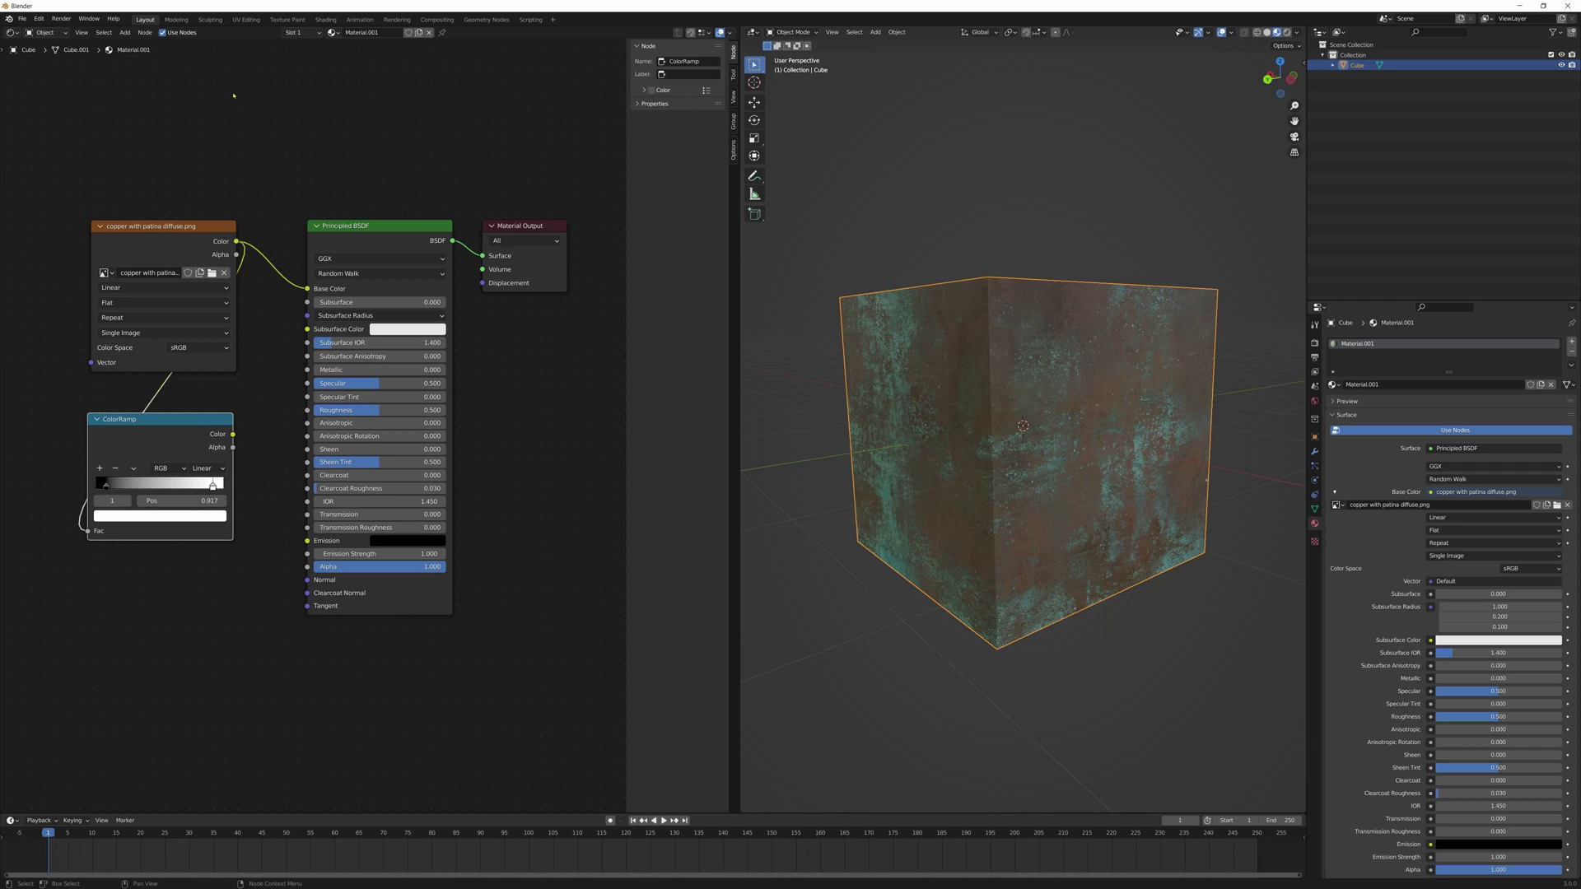
left_click(124, 32)
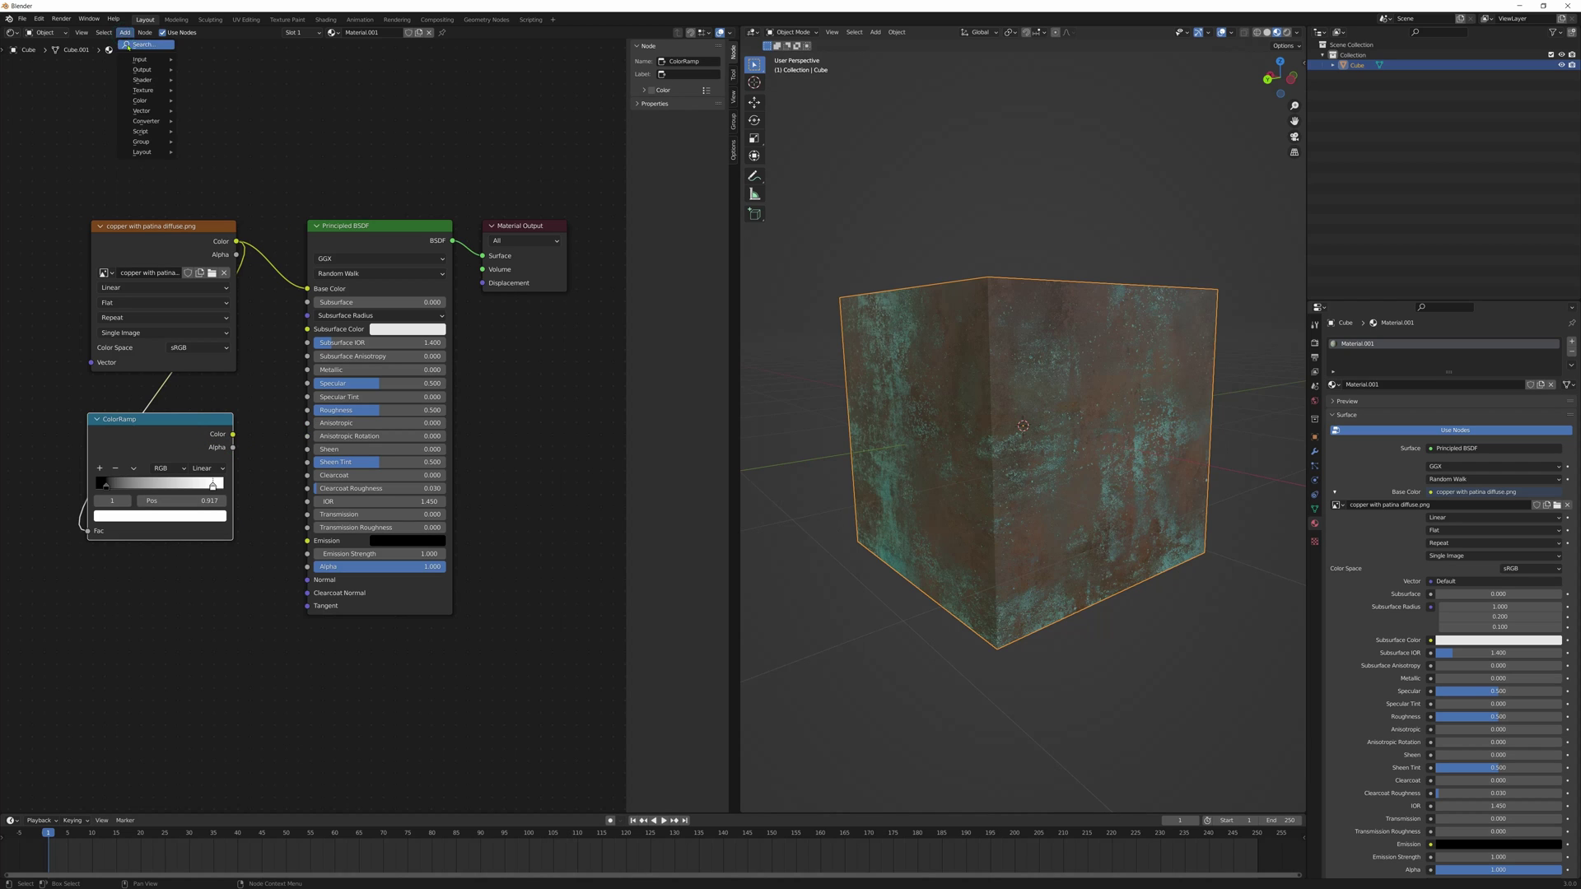
mouse_move(143, 82)
mouse_move(159, 113)
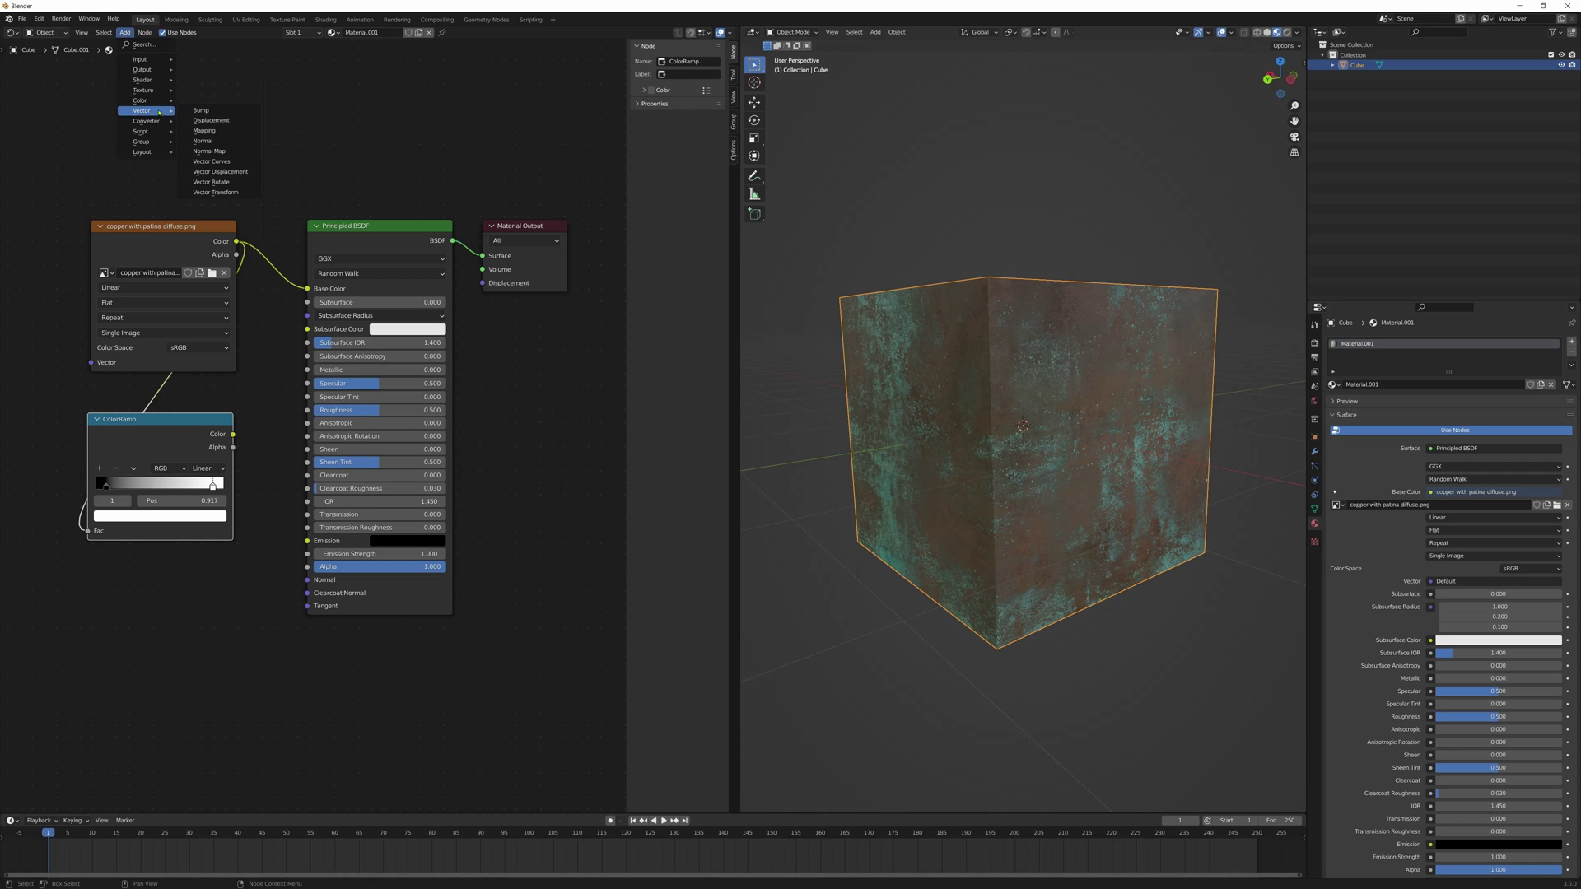
left_click(201, 110)
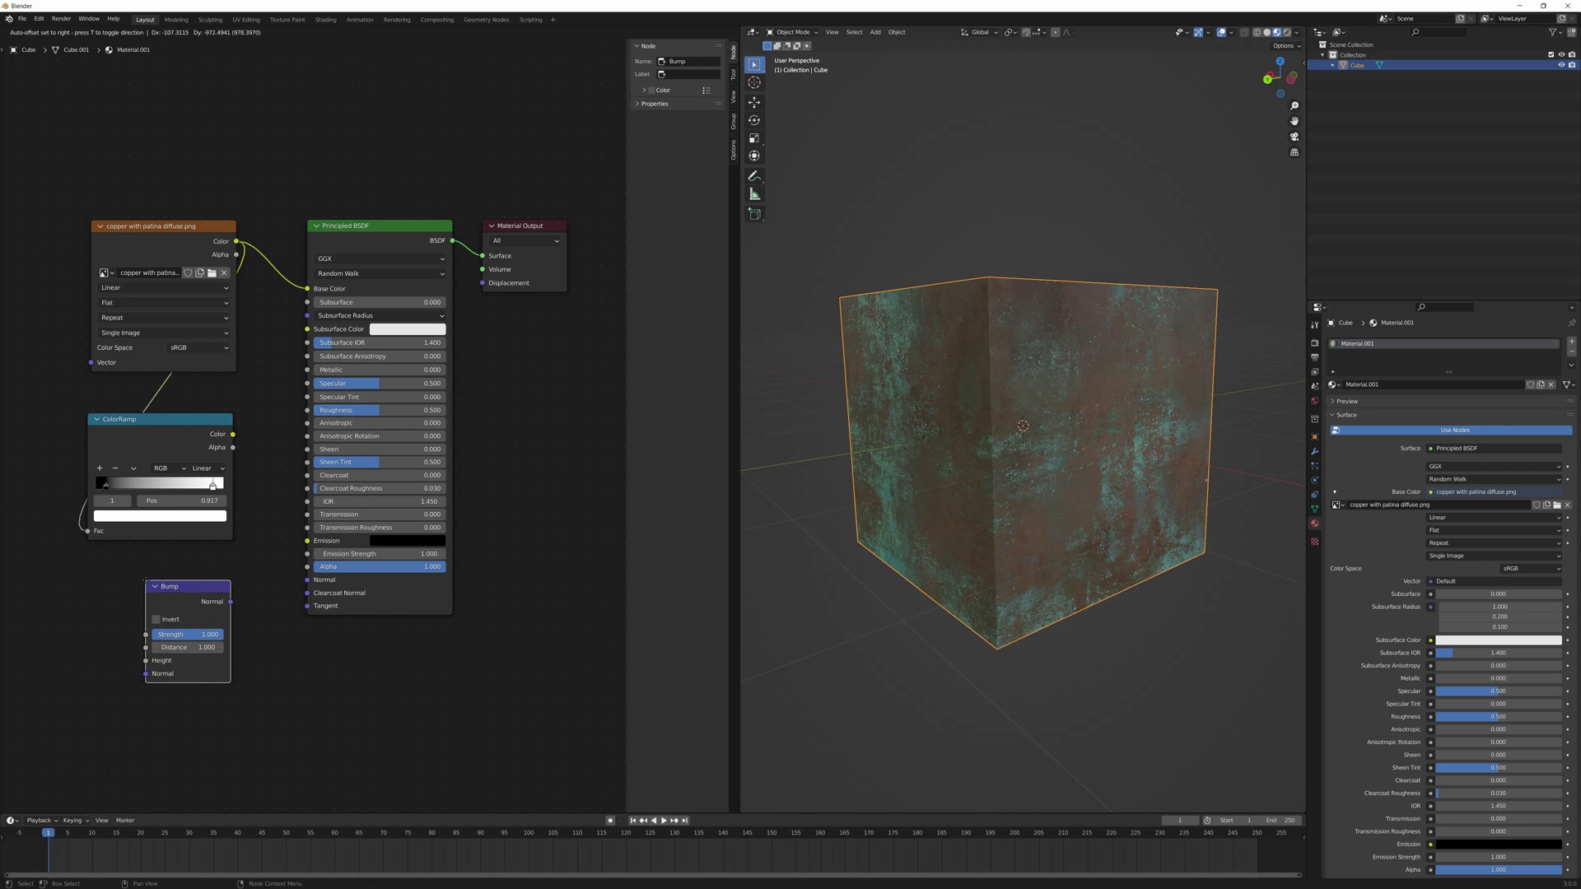
left_click(144, 582)
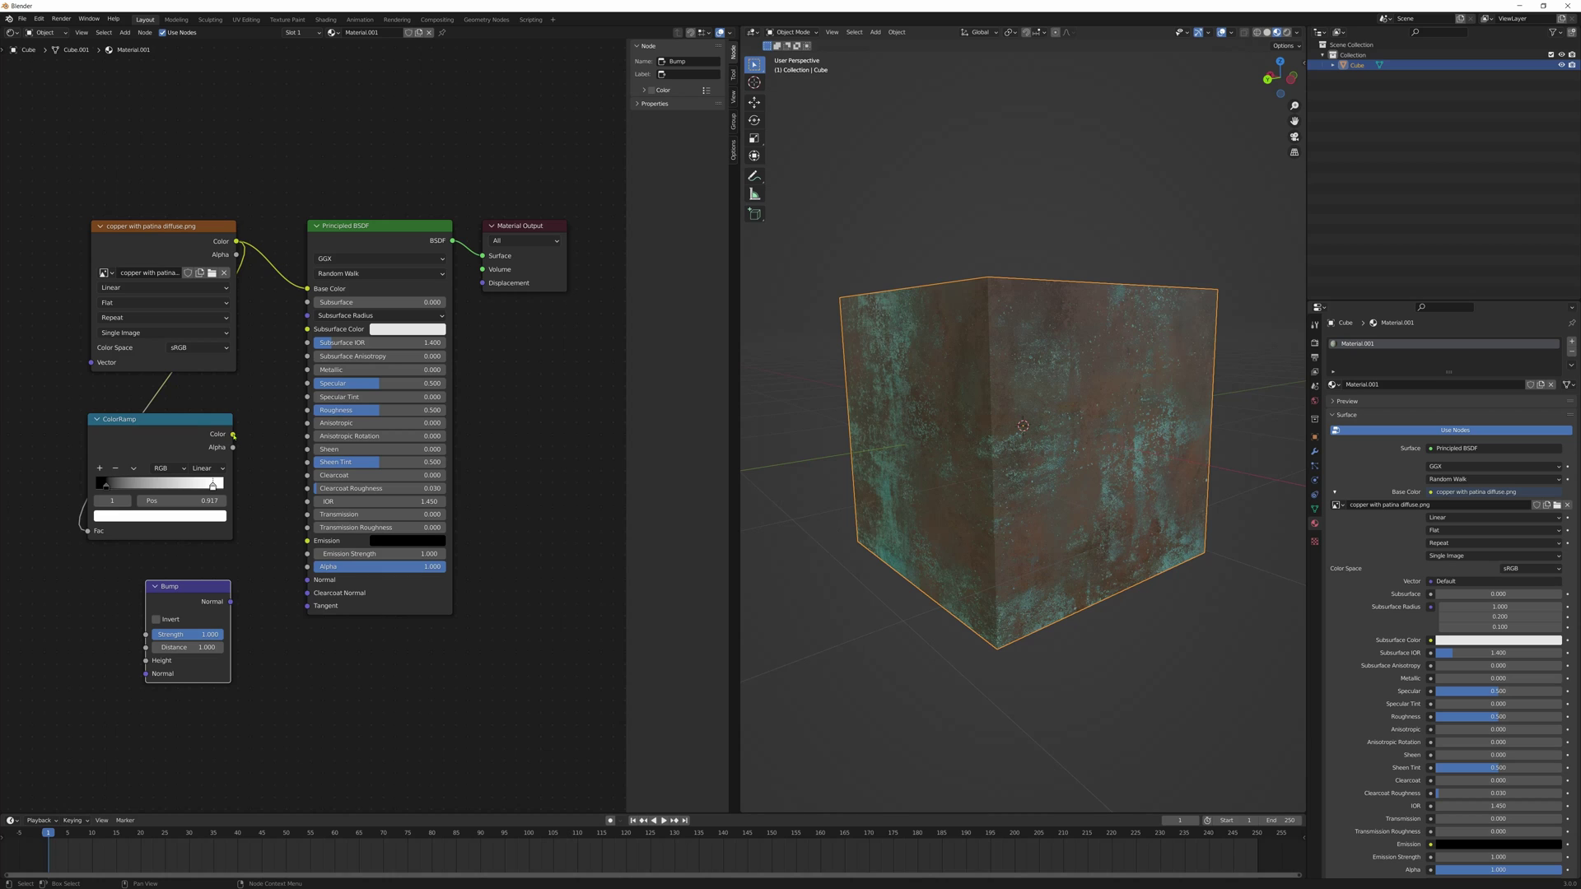
left_click_drag(234, 435, 145, 661)
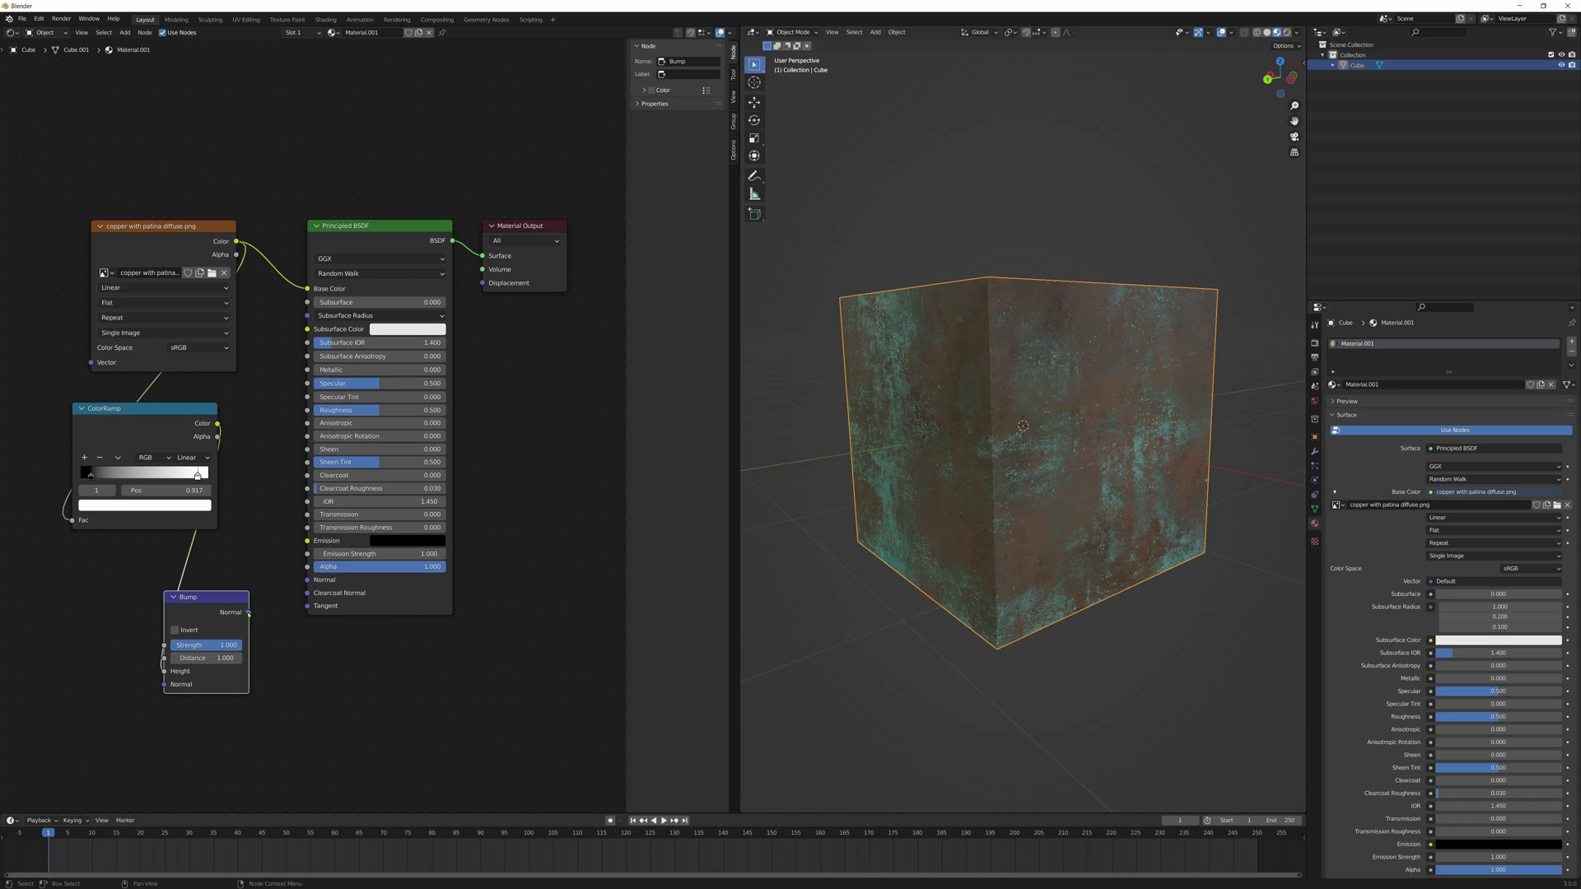
left_click_drag(249, 614, 314, 584)
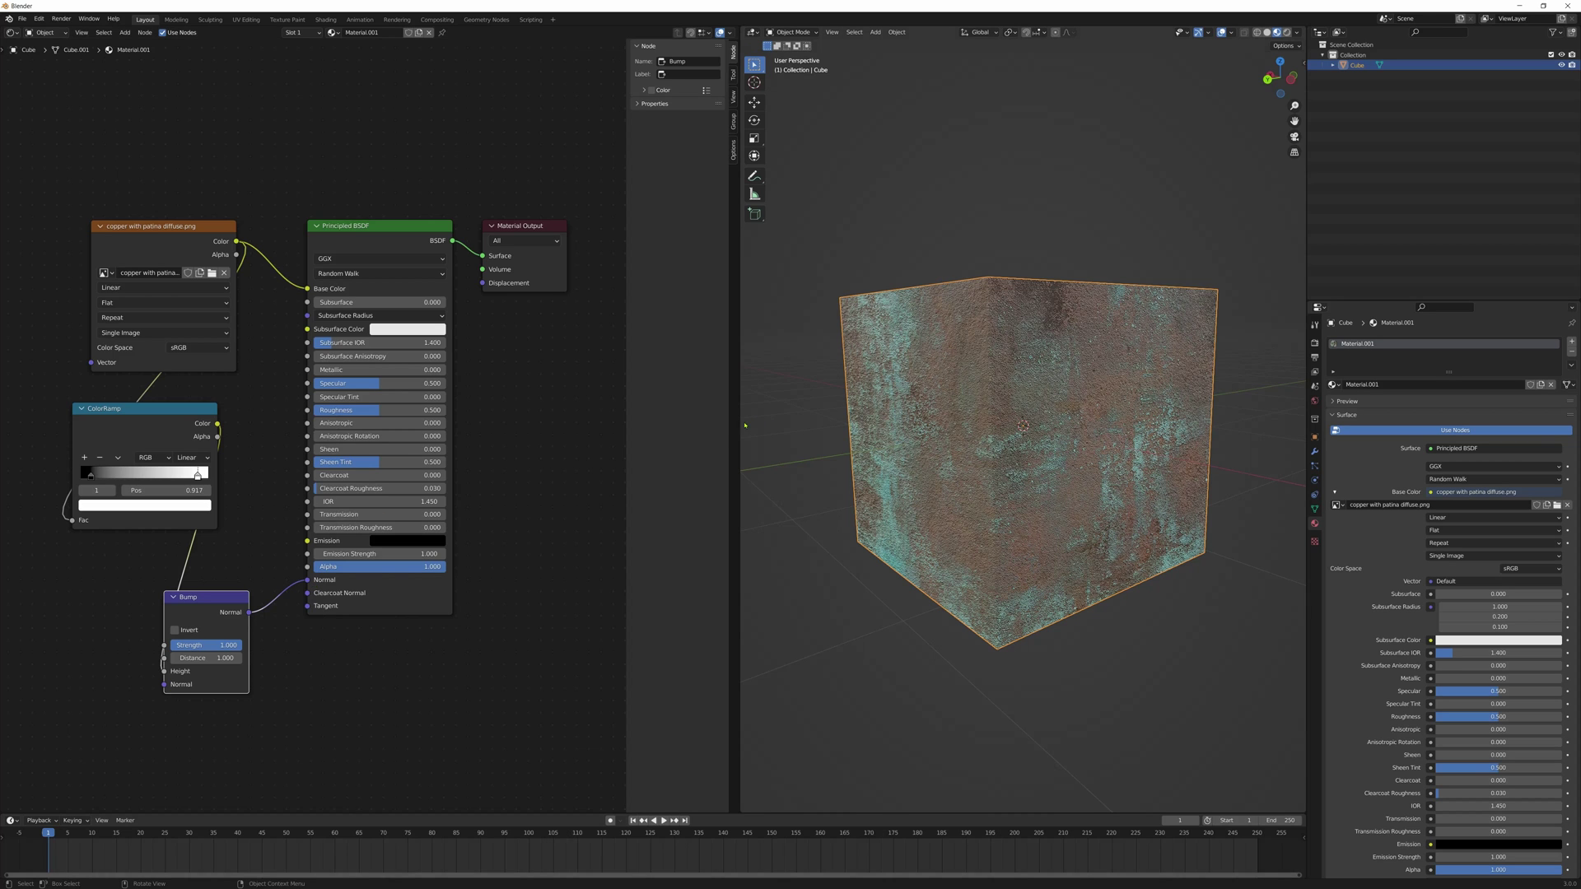
- Widen the 3D viewport and move the Bump node slightly closer to the Principled BSDF
left_click_drag(739, 421, 603, 422)
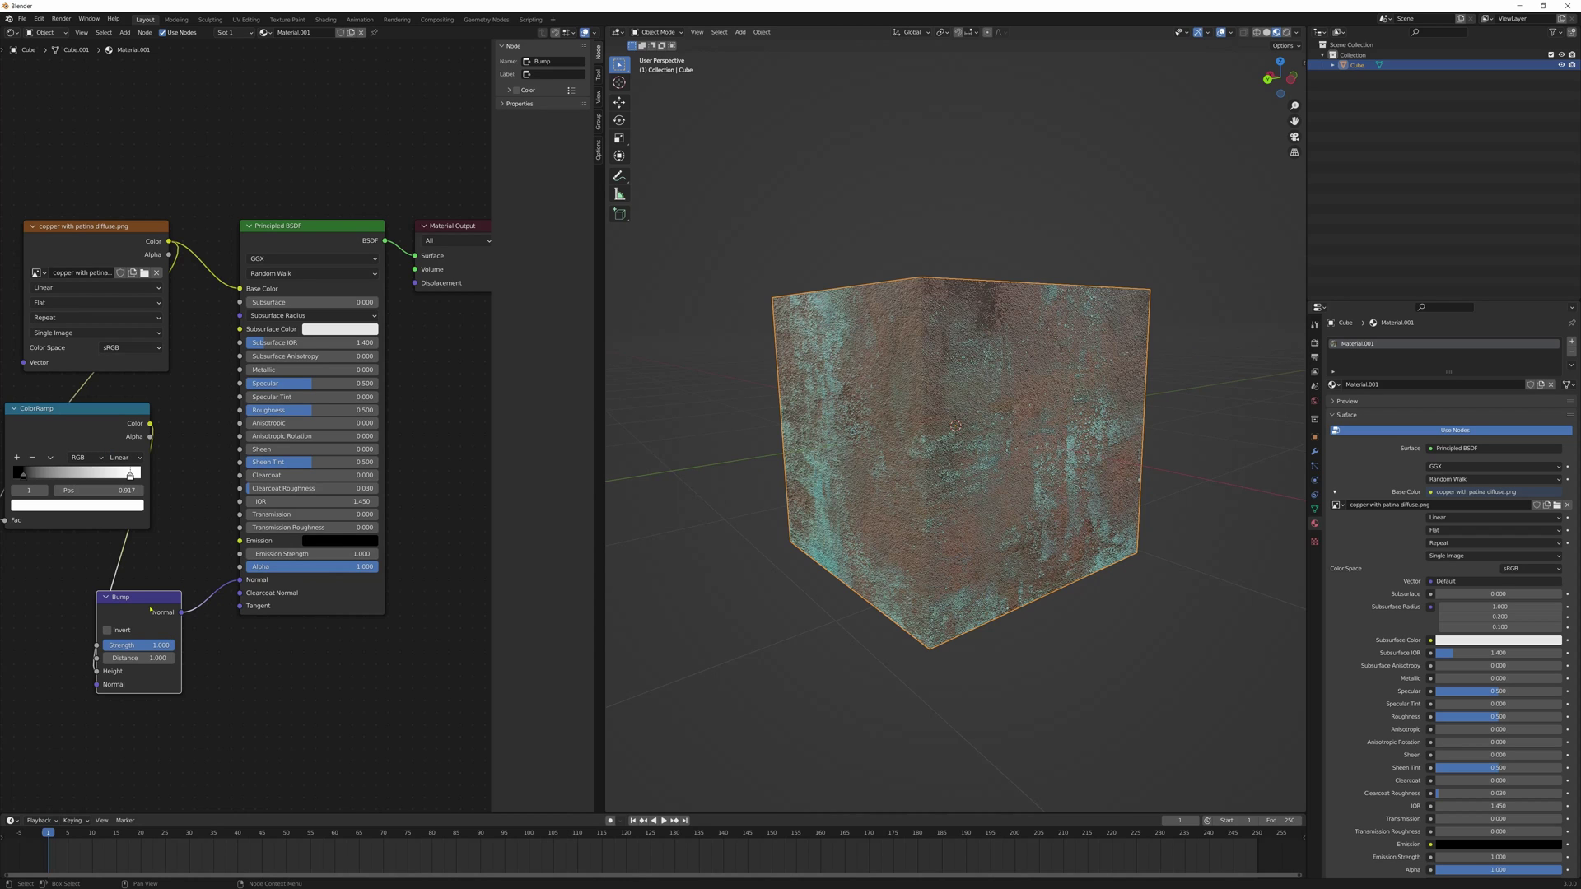
left_click_drag(148, 603, 162, 590)
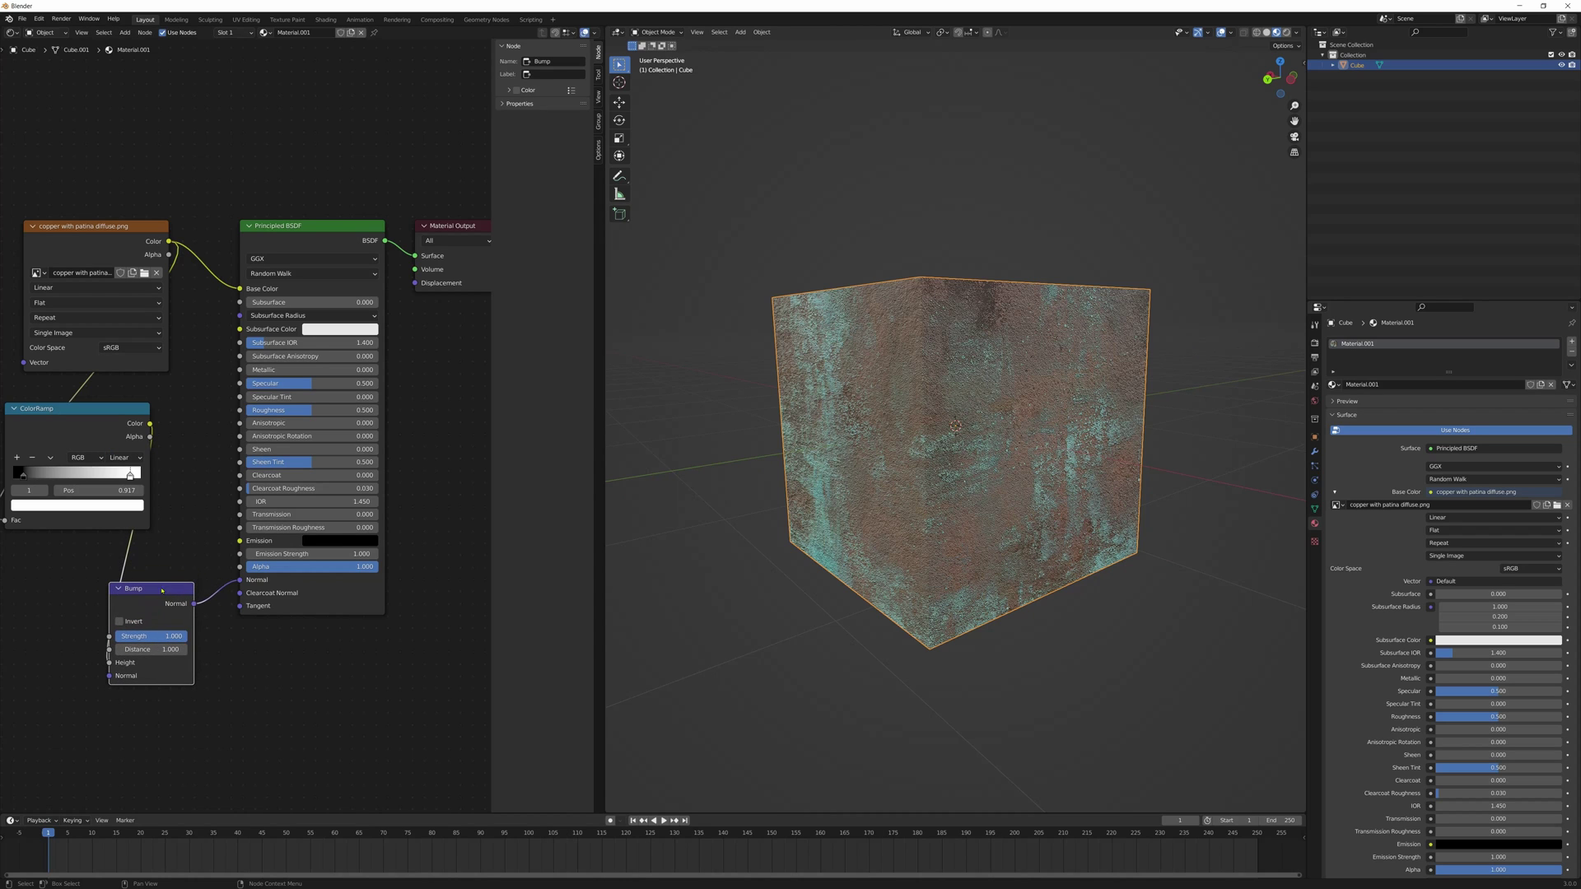
- Compare the cube with and without bump relief by disconnecting the Bump node from the Principled BSDF's Normal input and reconnecting it
middle_click_drag(953, 534, 757, 525)
scroll(879, 545, "down", 3)
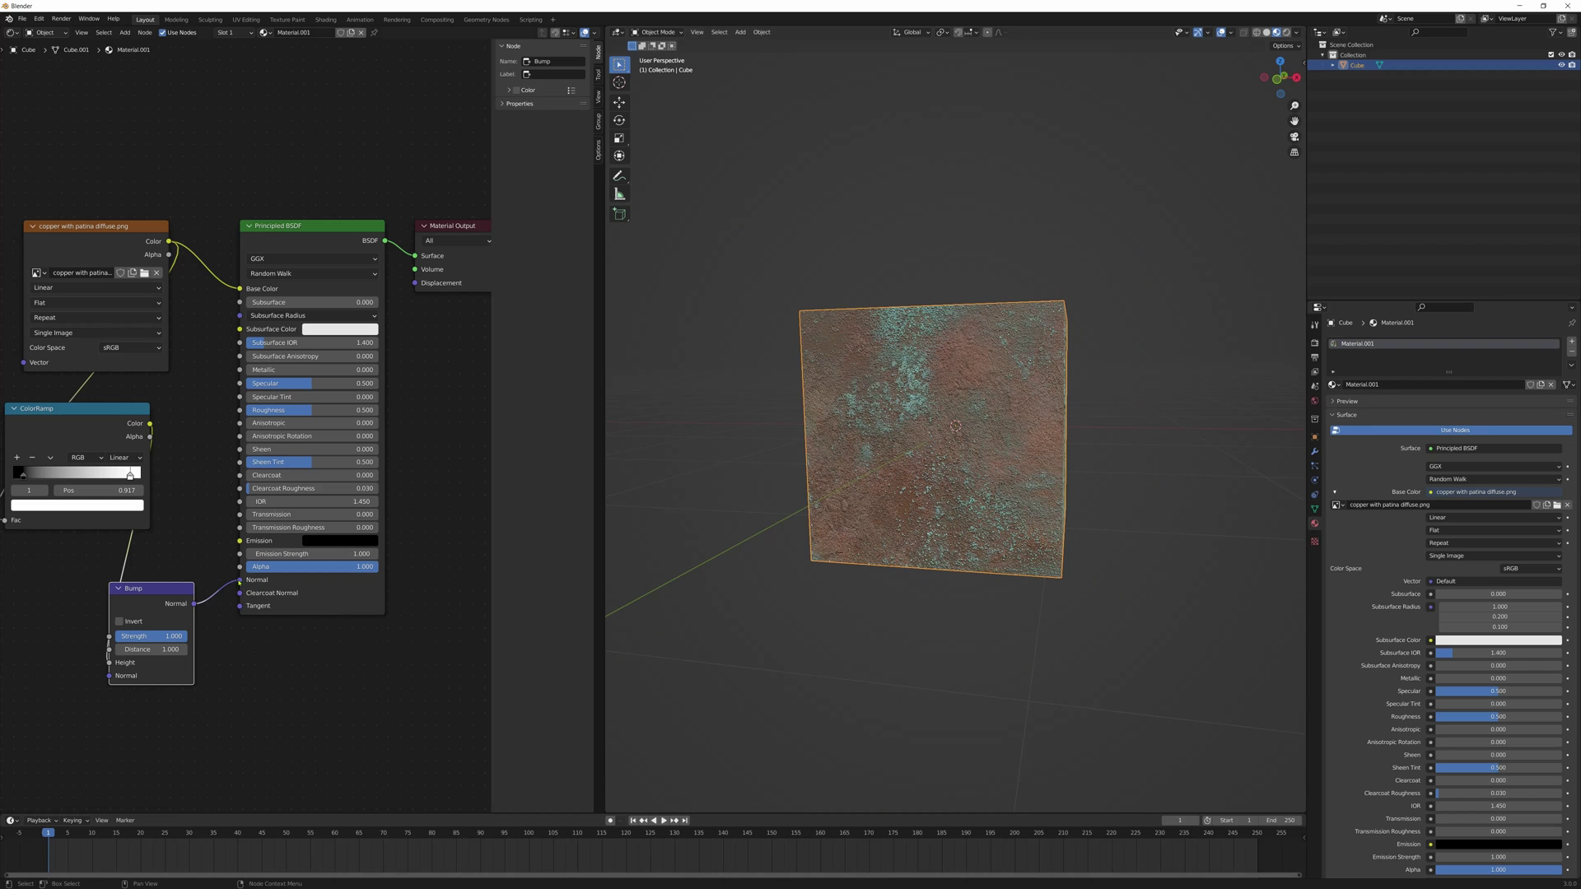
left_click_drag(239, 579, 220, 638)
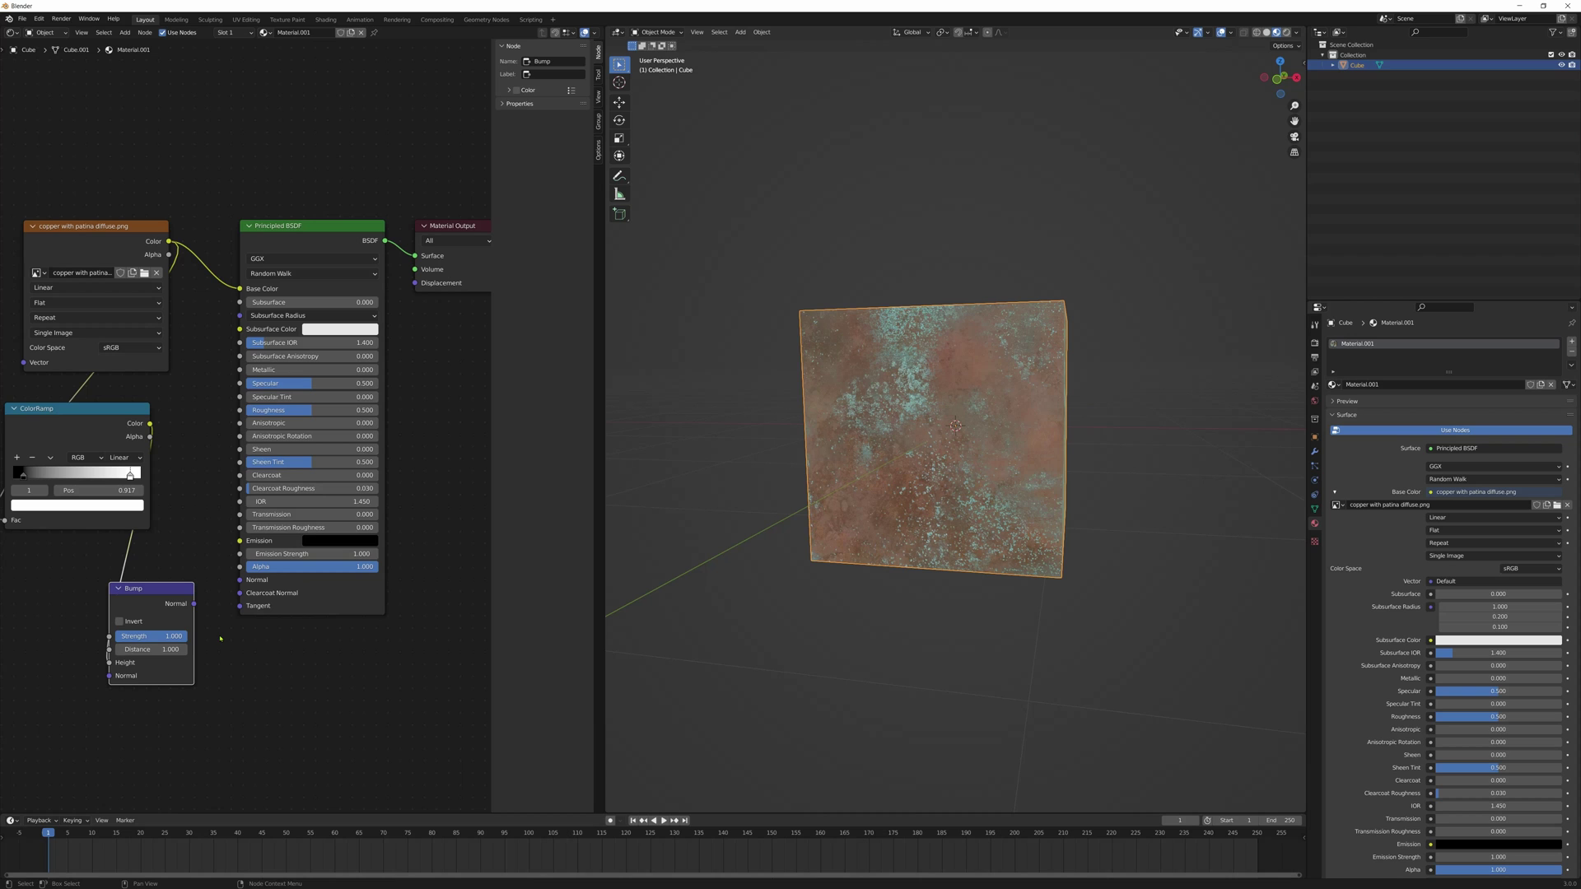
middle_click_drag(716, 613, 641, 616)
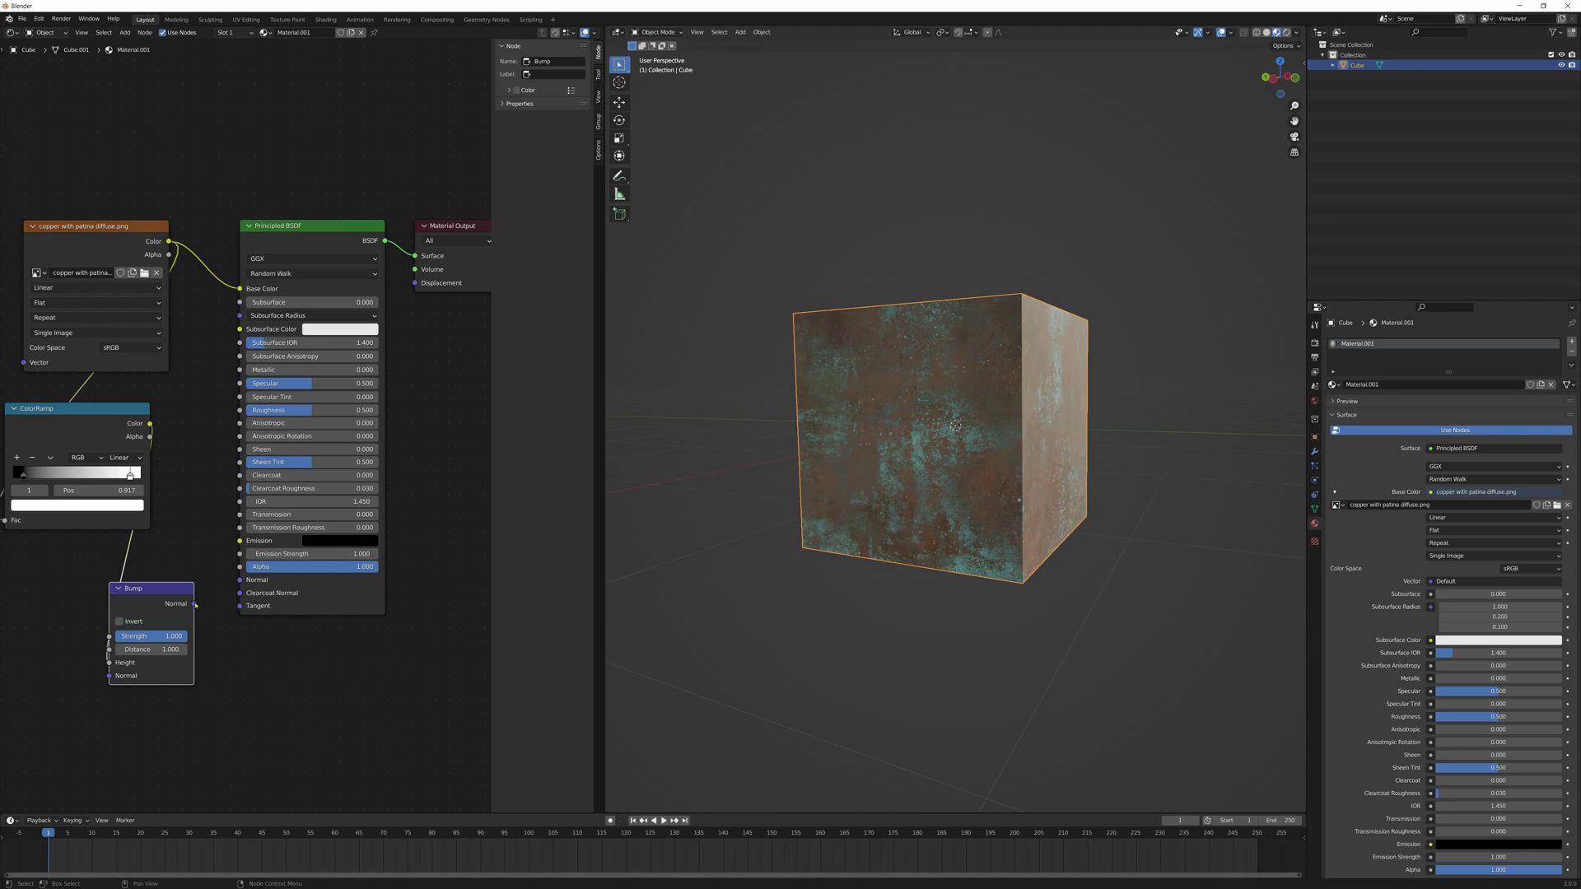
left_click_drag(196, 606, 244, 586)
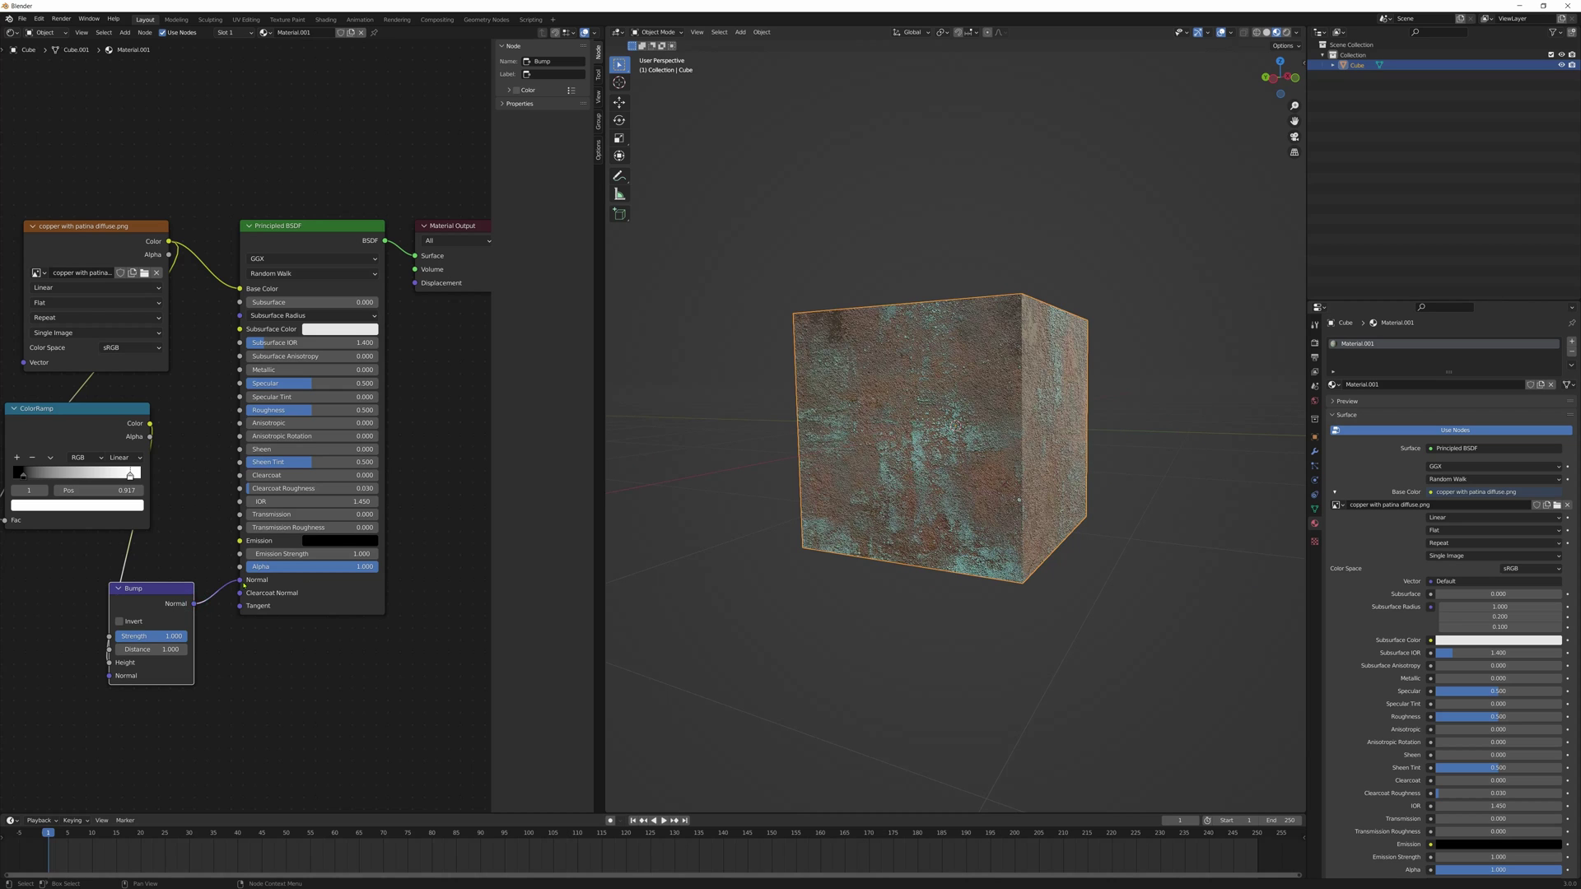
scroll(1118, 592, "up", 2)
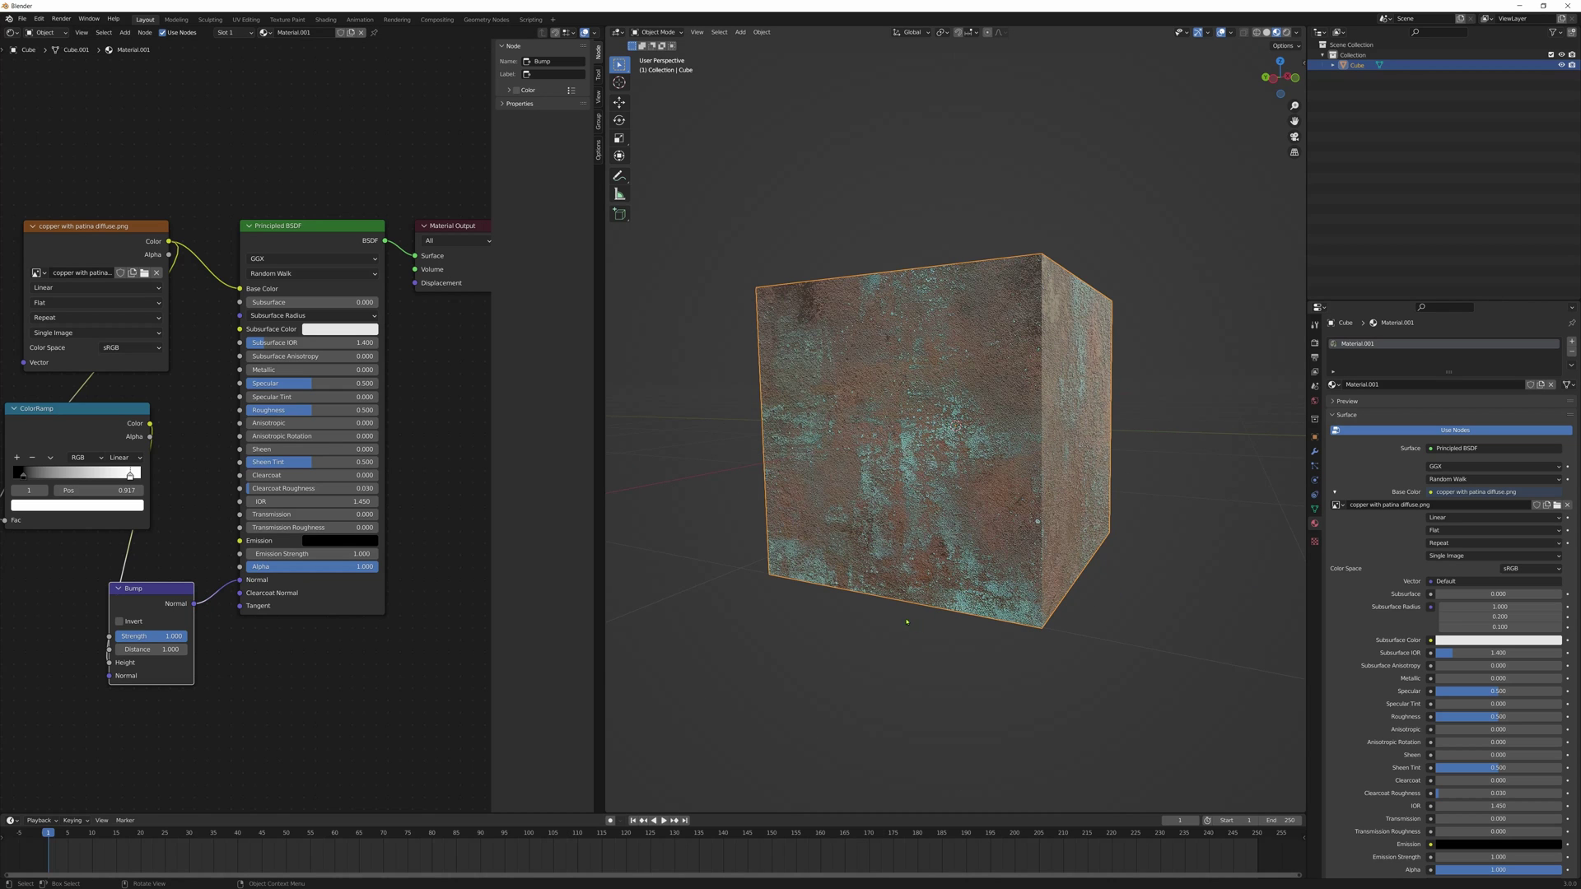
middle_click_drag(864, 621, 962, 626)
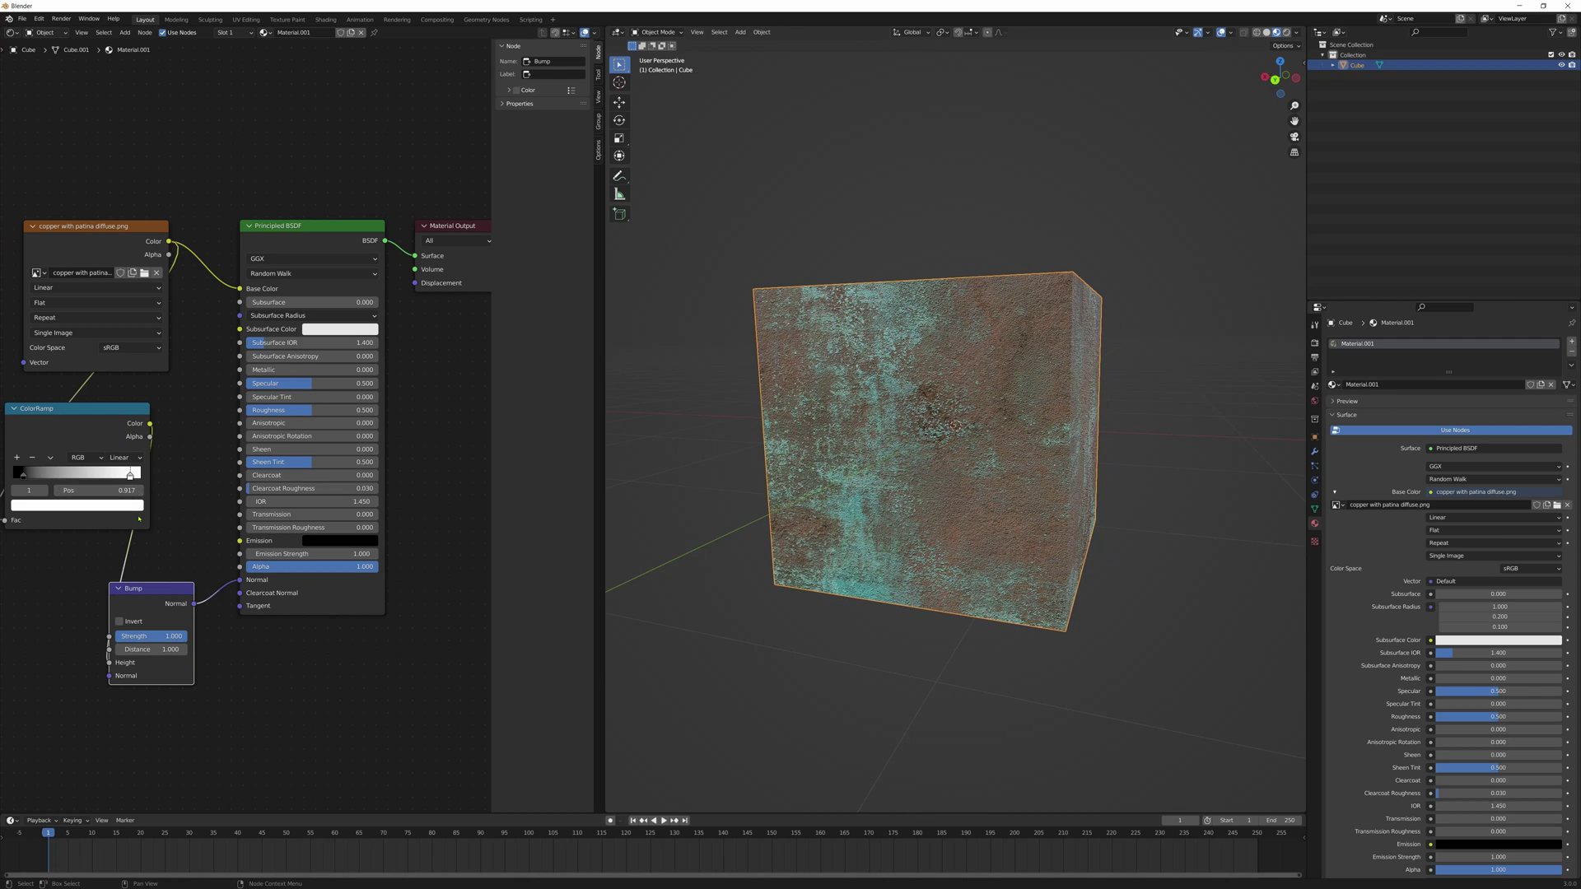